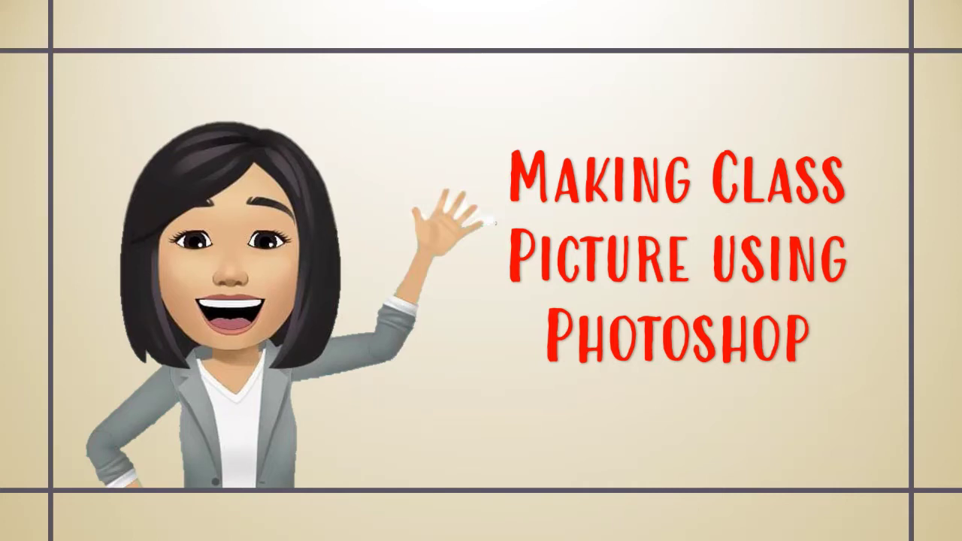
Open the File menu so the New command is ready for a new document.
left_click(454, 169)
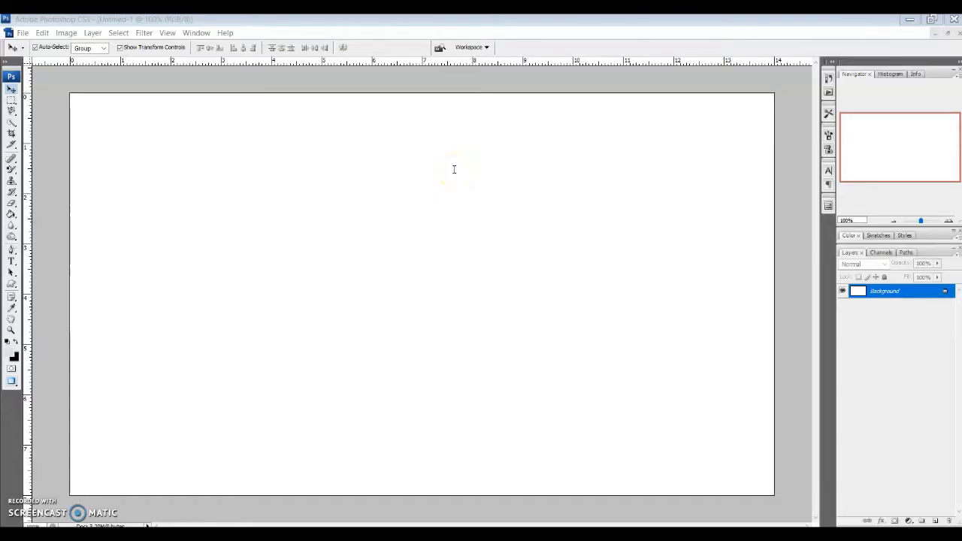
left_click(465, 189)
left_click(536, 45)
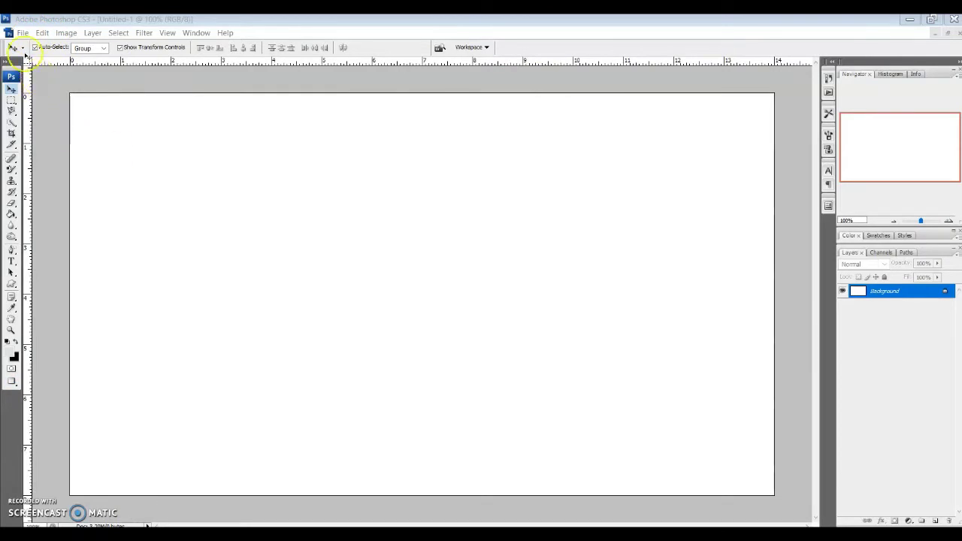
left_click(23, 32)
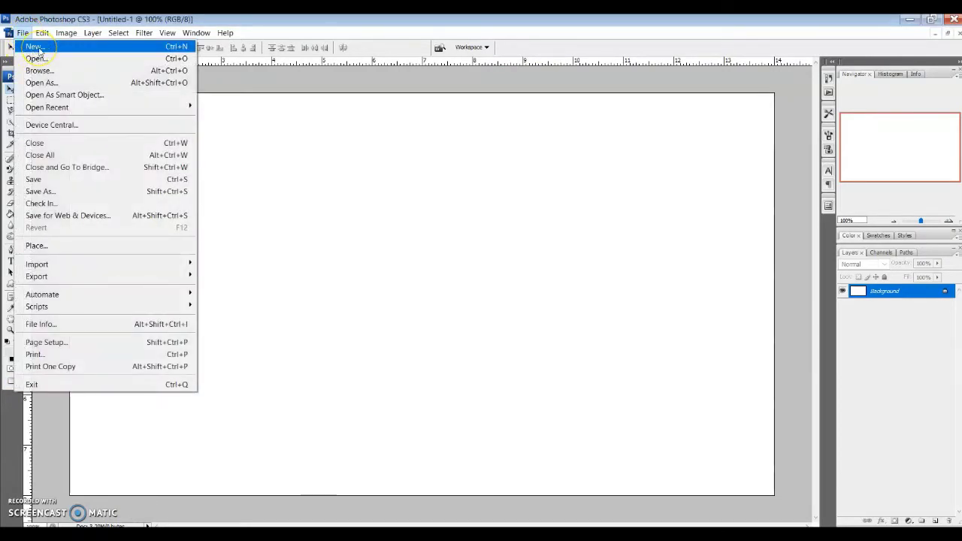
left_click(38, 47)
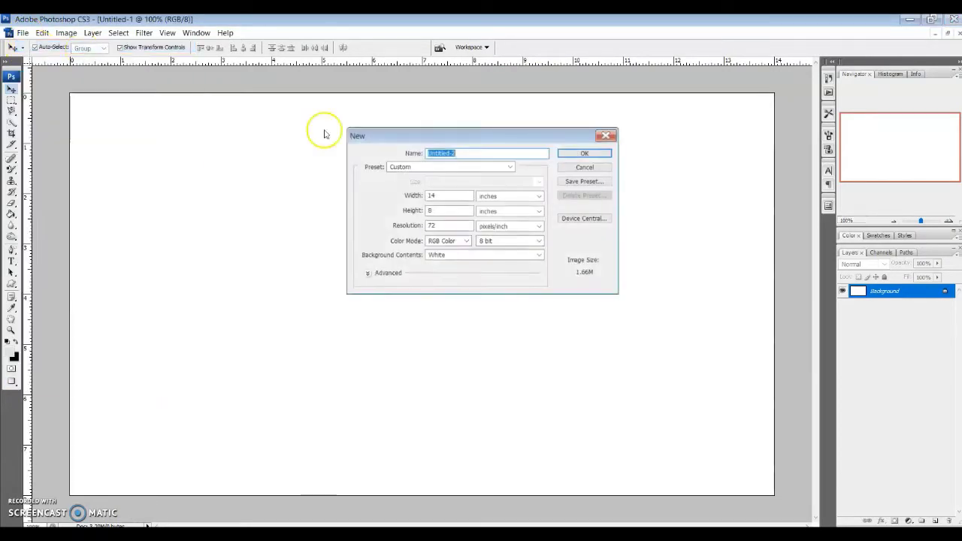
left_click(448, 193)
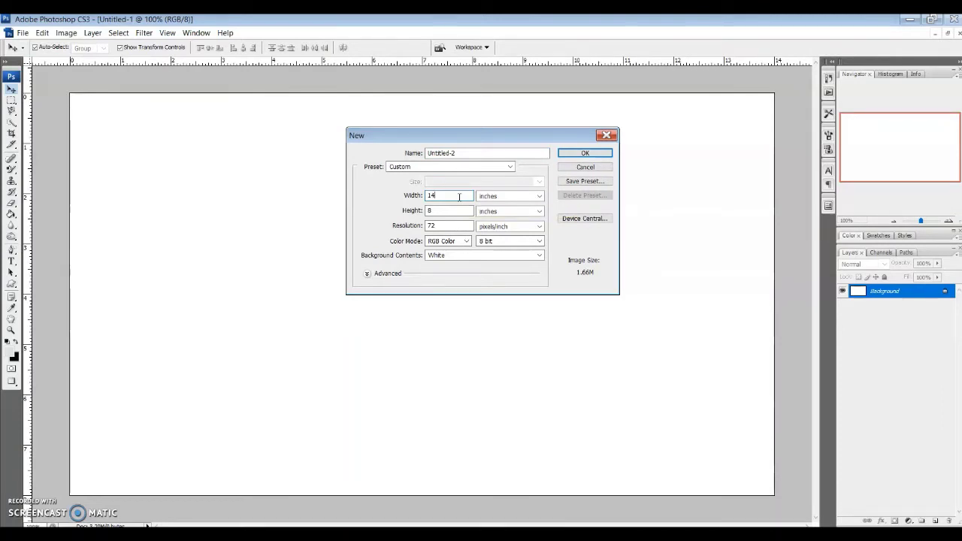
left_click(615, 137)
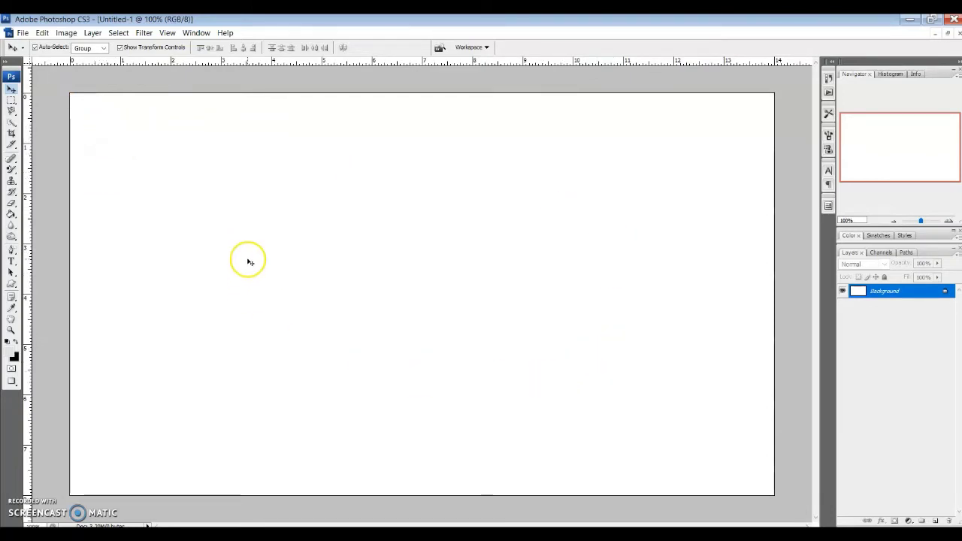
Place the Manggahan Elem photo from Libraries > Pictures > New folder onto the canvas.
left_click(24, 34)
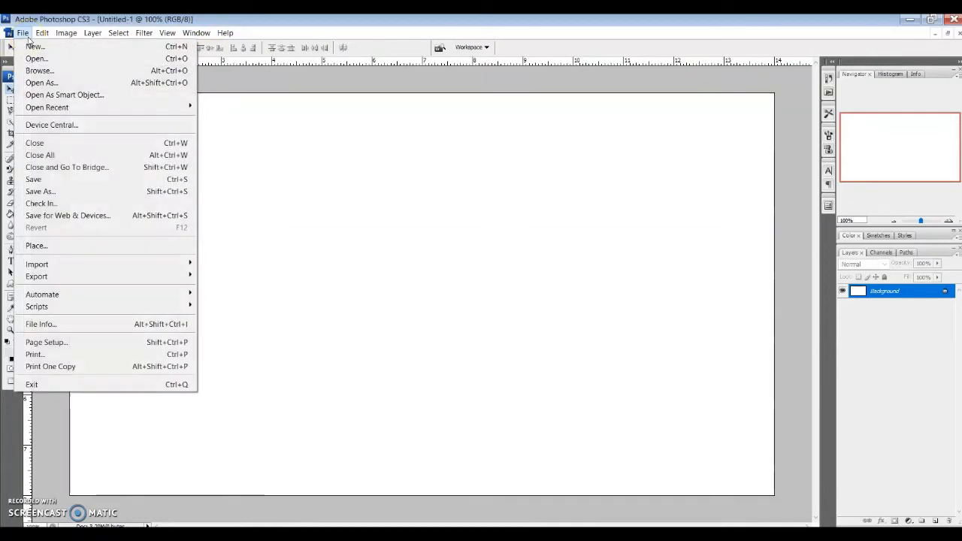
left_click(103, 248)
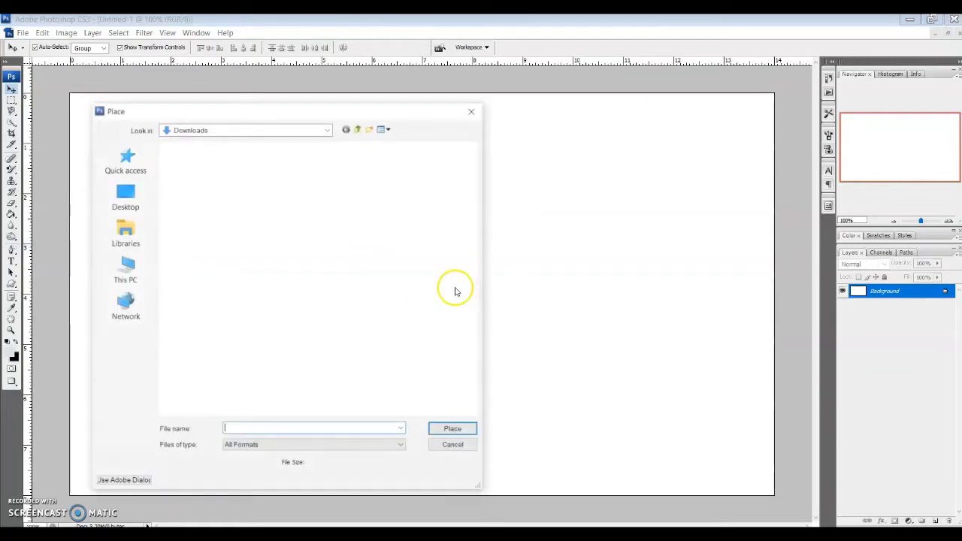
left_click(125, 232)
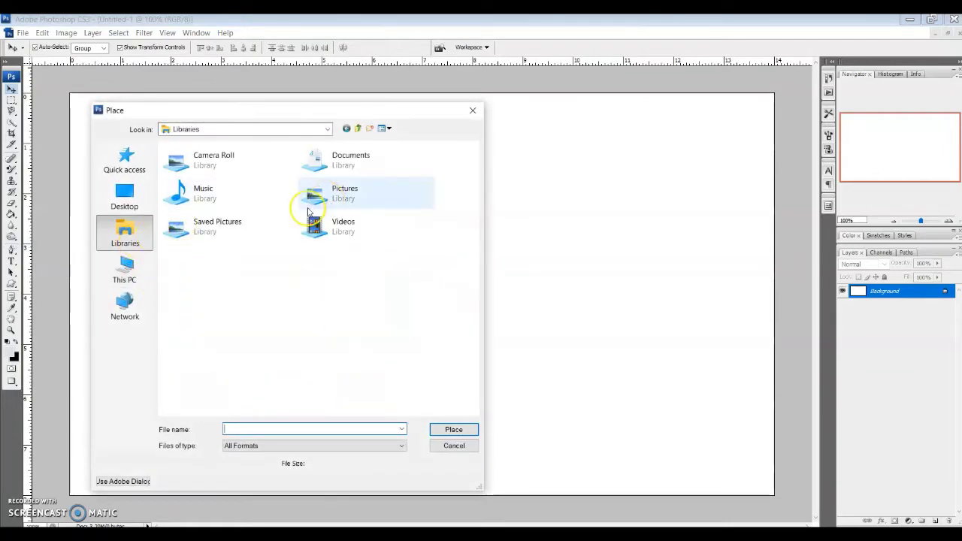
double_click(367, 194)
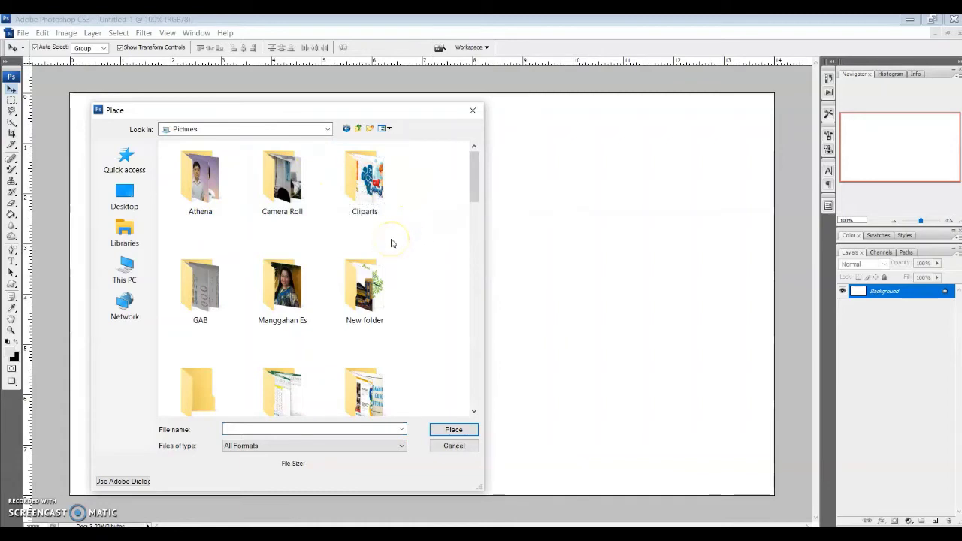
left_click(369, 302)
double_click(368, 299)
left_click(278, 180)
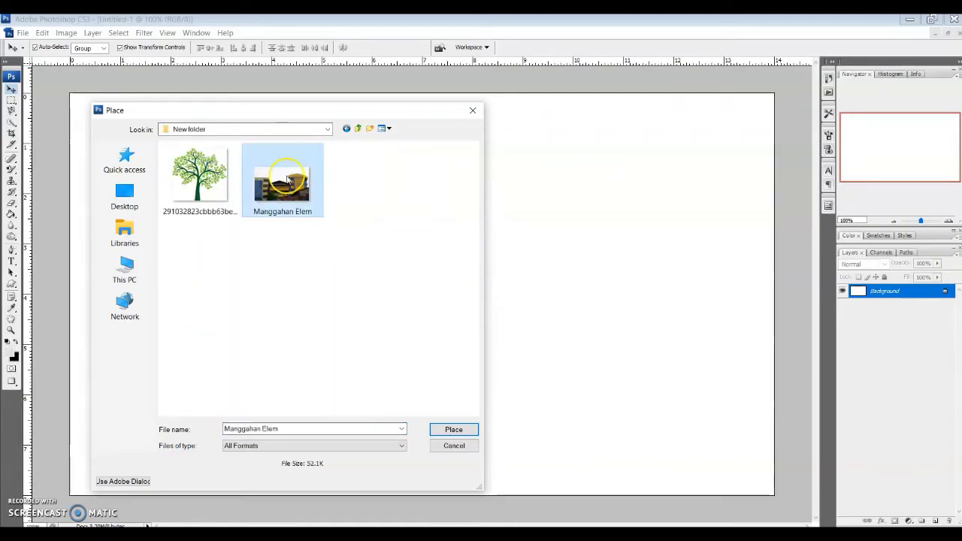
left_click(459, 432)
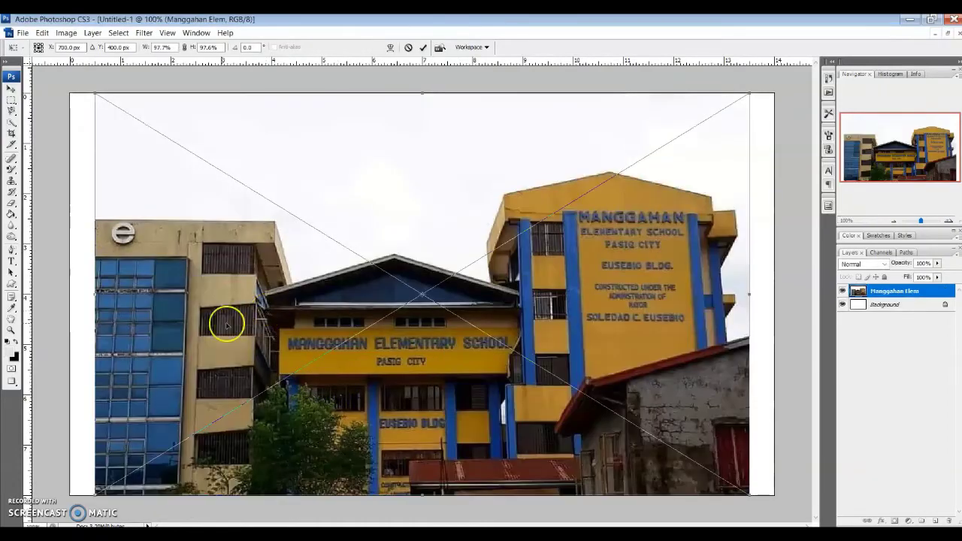
Fit the photo to the canvas width and top, leaving a white bottom strip, and commit.
left_click_drag(100, 299, 71, 302)
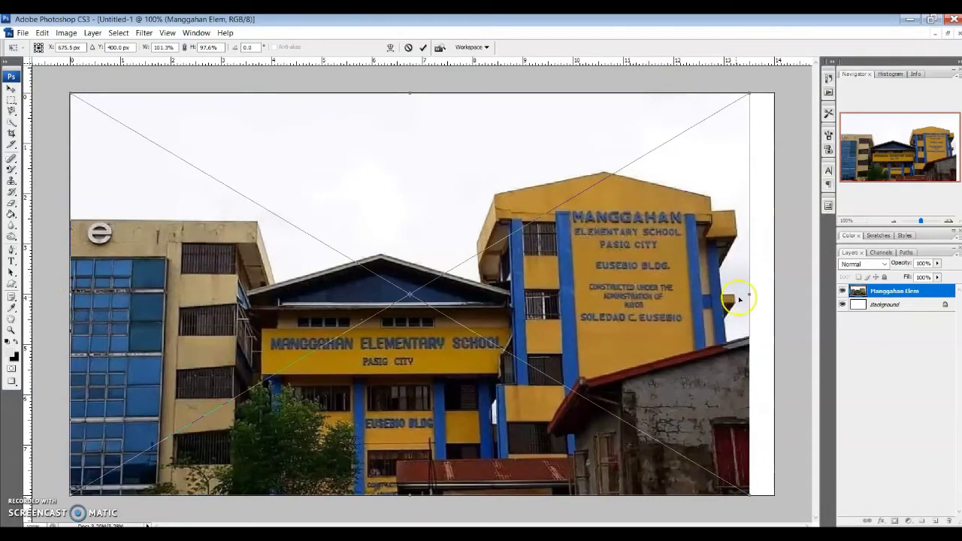
left_click_drag(749, 294, 773, 293)
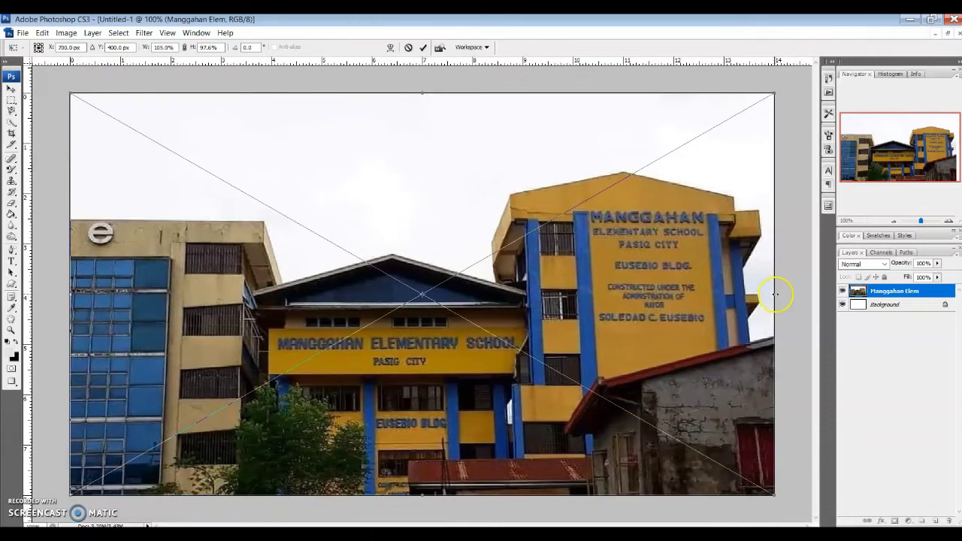
left_click_drag(426, 495, 422, 435)
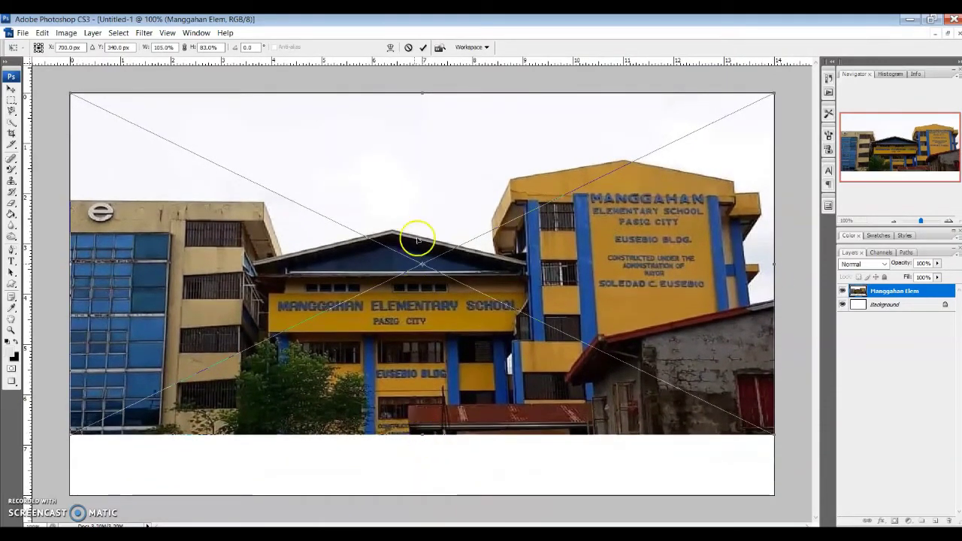
left_click_drag(420, 94, 425, 77)
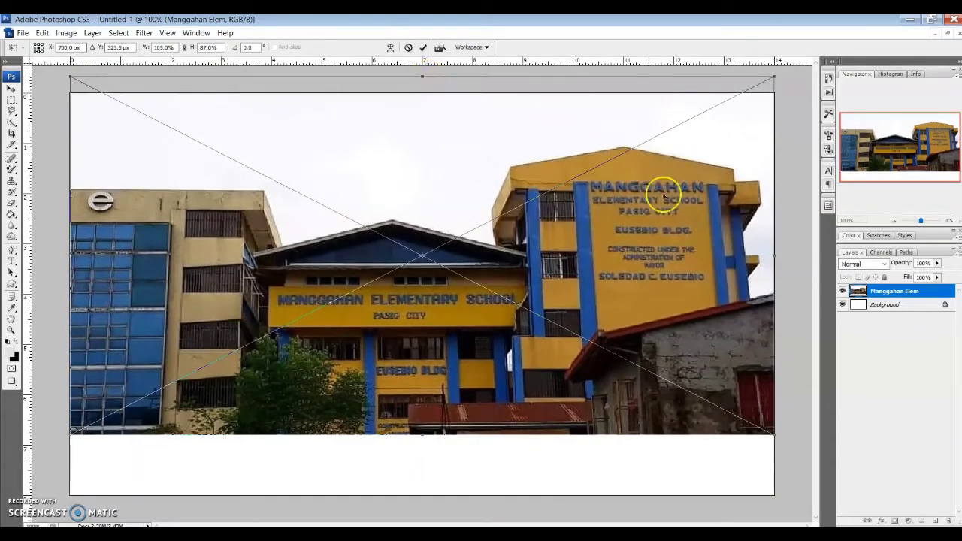
key("Return")
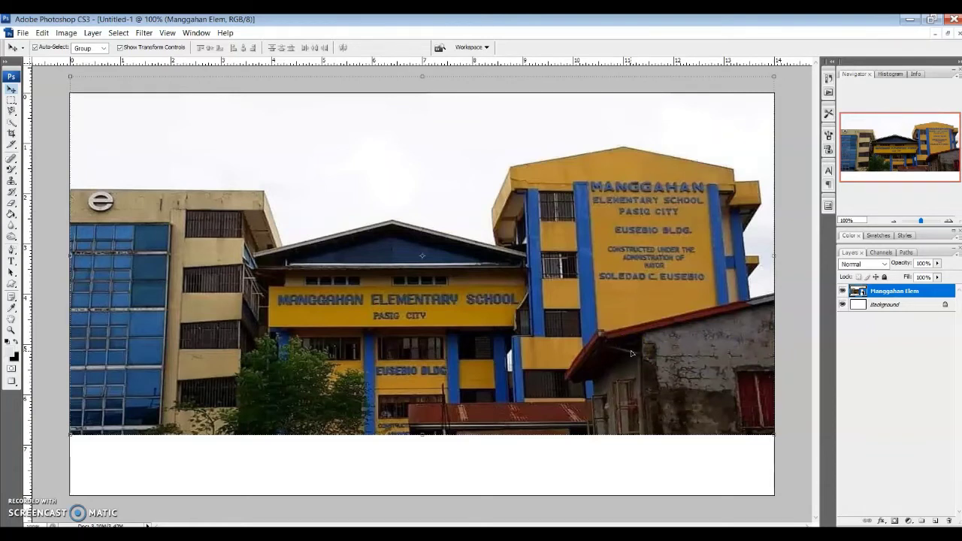
Lower the Manggahan Elem layer's opacity to 51% and check the faded result.
left_click(937, 264)
left_click_drag(937, 272, 913, 288)
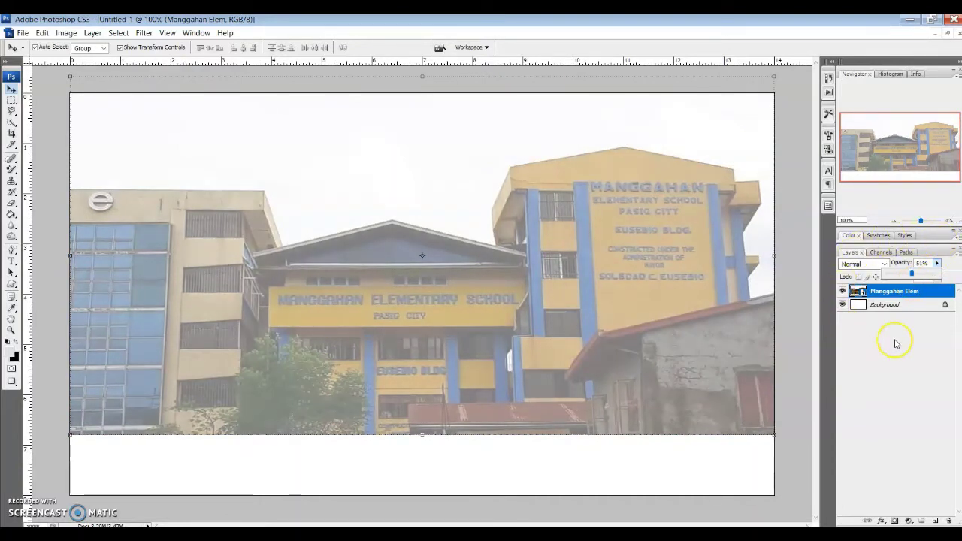
left_click(833, 368)
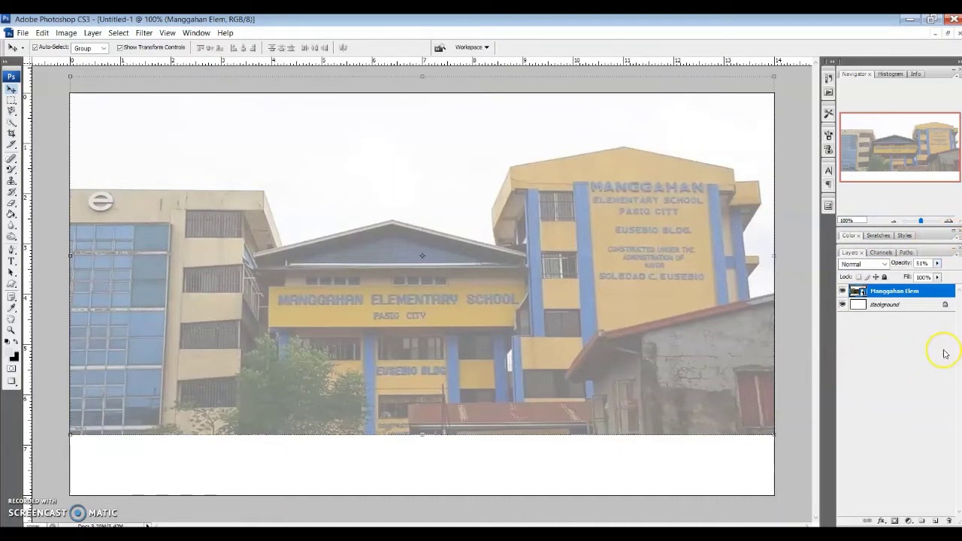
left_click(796, 387)
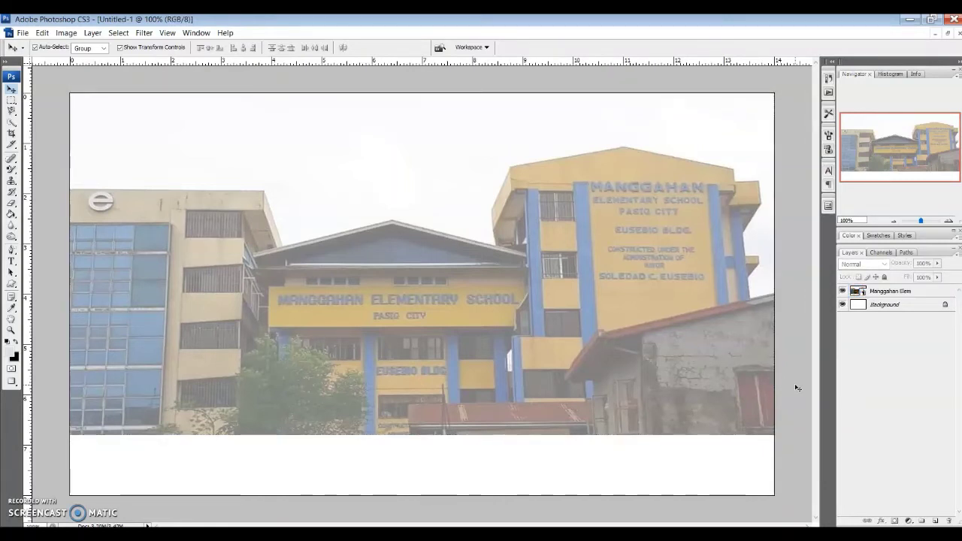
left_click(748, 398)
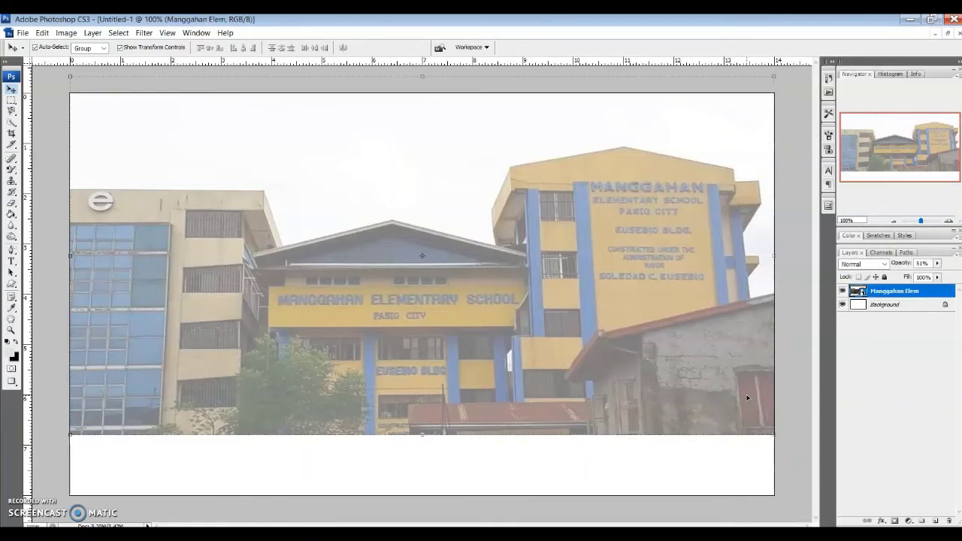
Start a text entry near the top of the canvas, then discard the empty entry.
left_click(51, 81)
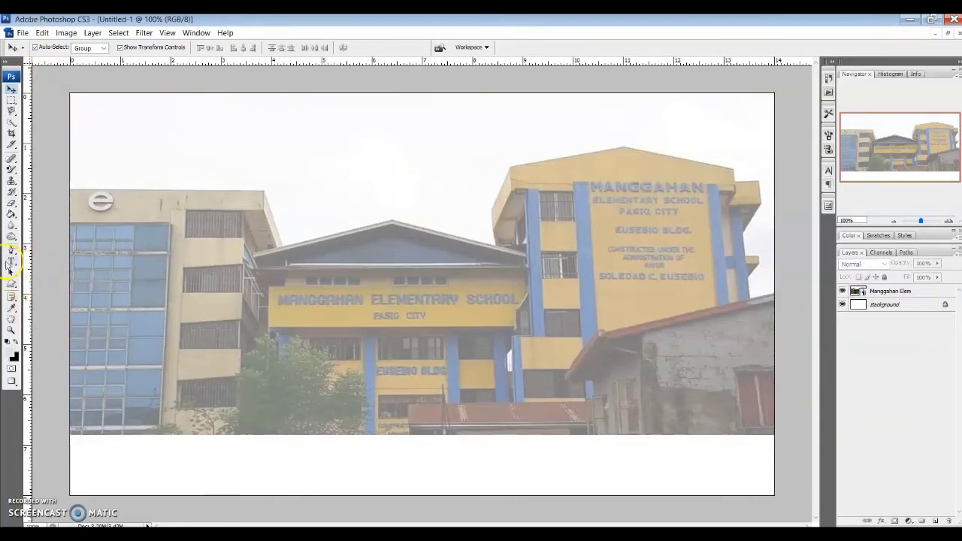
left_click(11, 262)
left_click(178, 113)
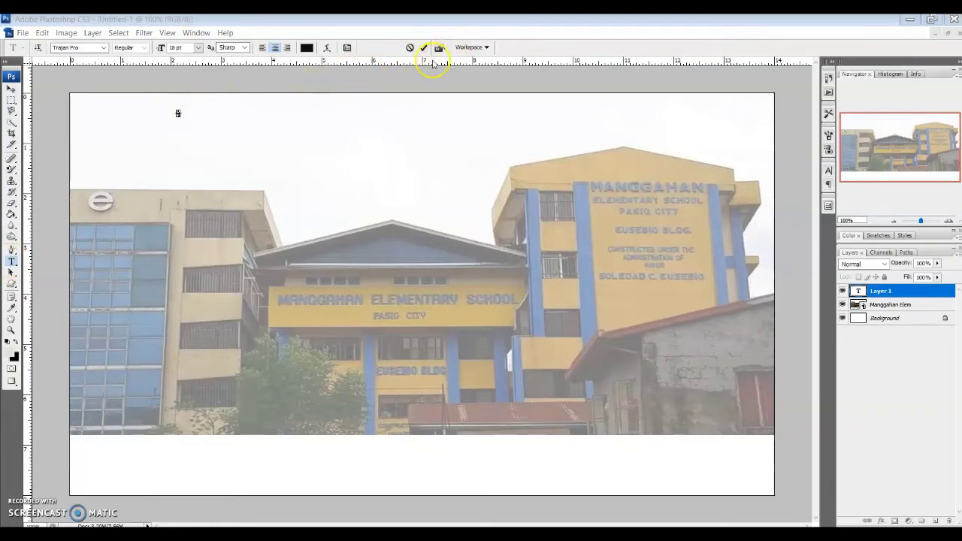
left_click(410, 48)
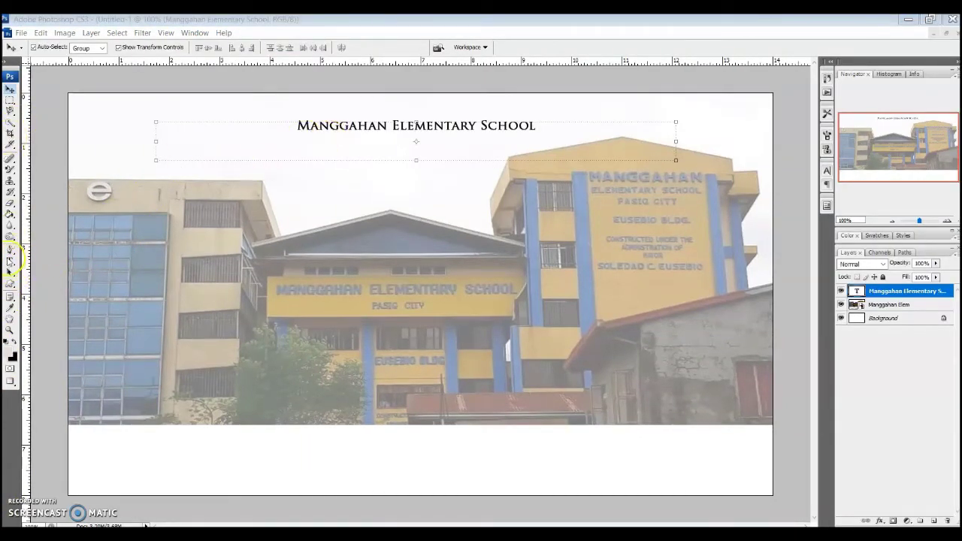
Draw a paragraph text box across the top area and commit it as a new text layer.
left_click(17, 258)
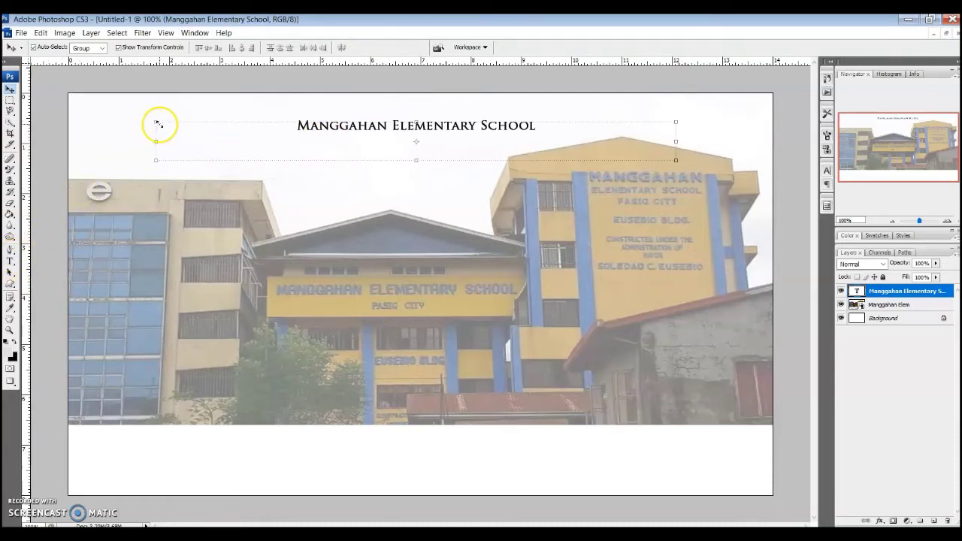
left_click(10, 260)
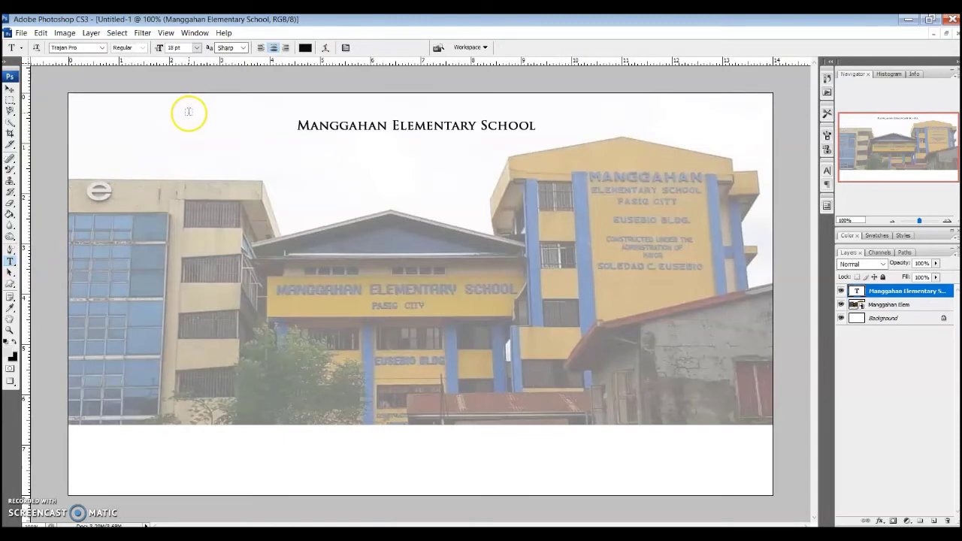
left_click_drag(207, 112, 605, 177)
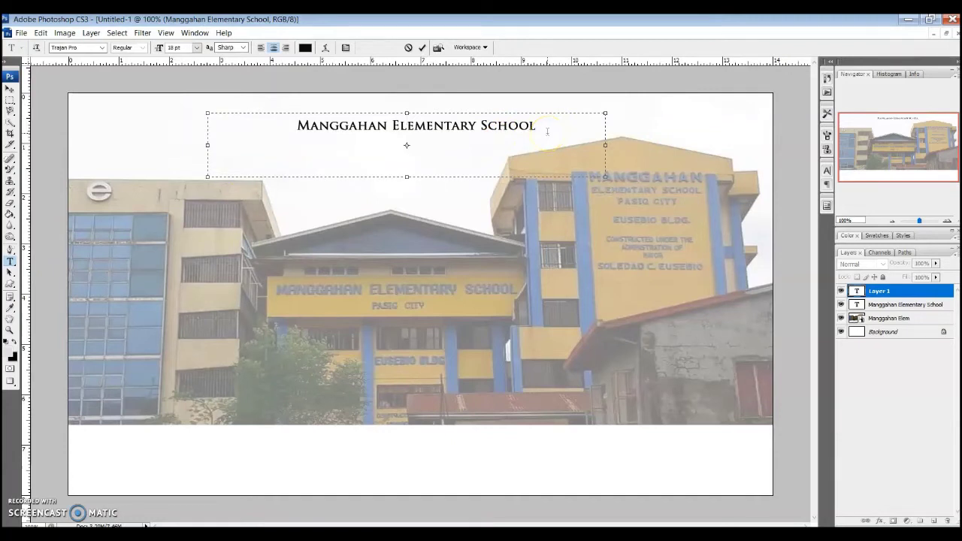
left_click(543, 125)
left_click(421, 47)
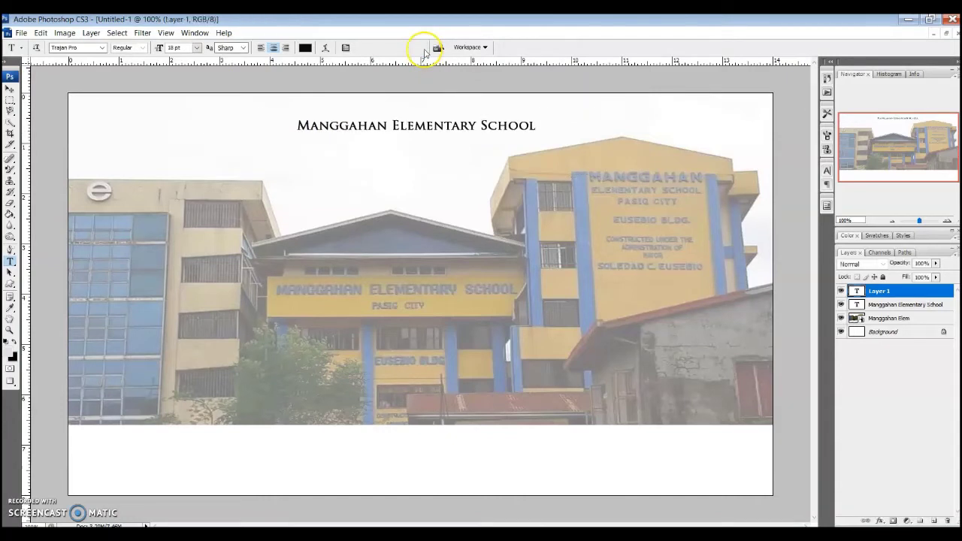
Try stretching Layer 1 taller and wider, then cancel the transform.
left_click(9, 89)
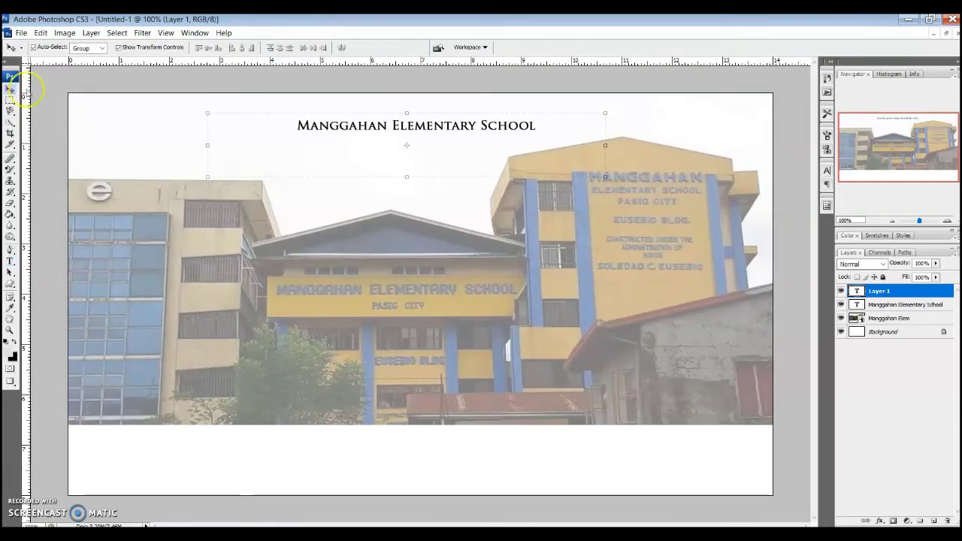
left_click(405, 178)
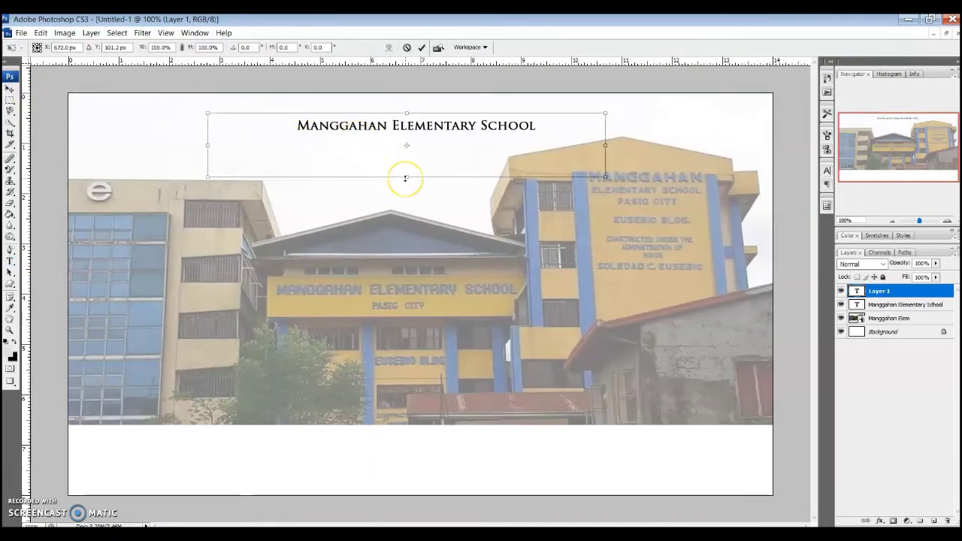
left_click_drag(405, 178, 406, 218)
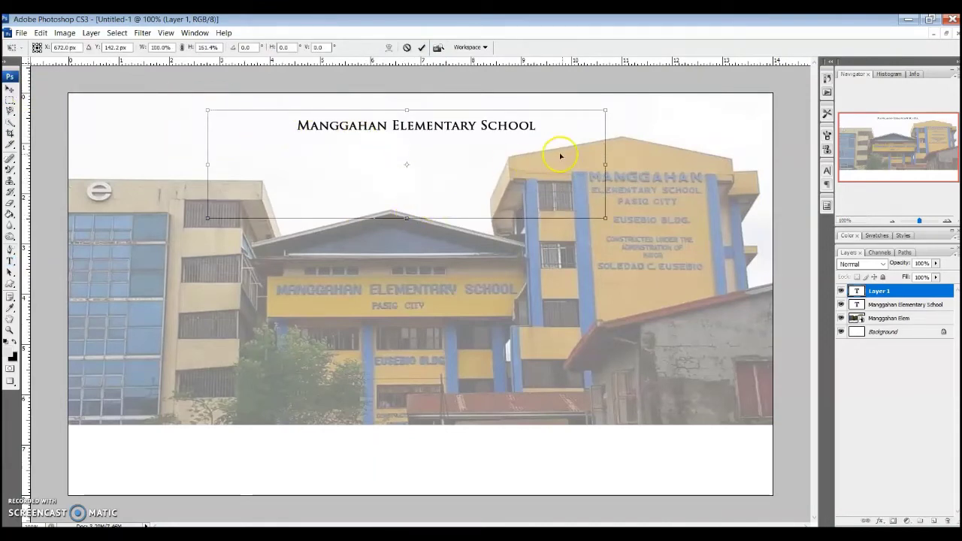
left_click_drag(605, 164, 695, 168)
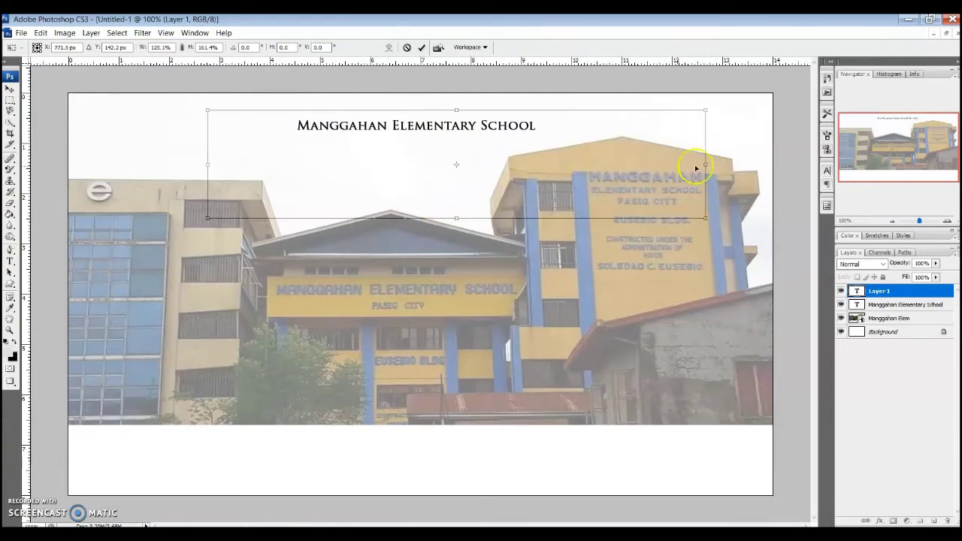
left_click(406, 48)
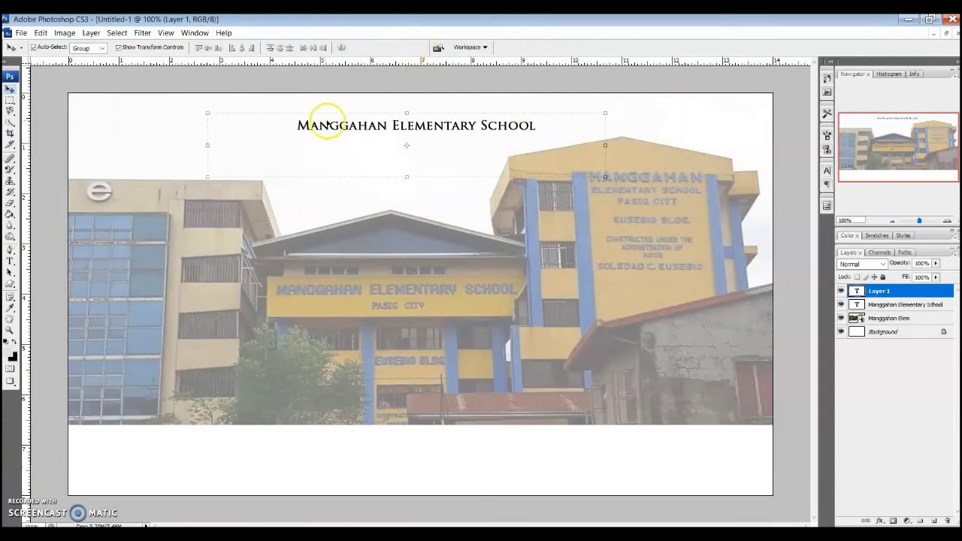
Narrow the Manggahan Elementary School title's text box and commit the edit.
left_click(9, 260)
left_click(338, 125)
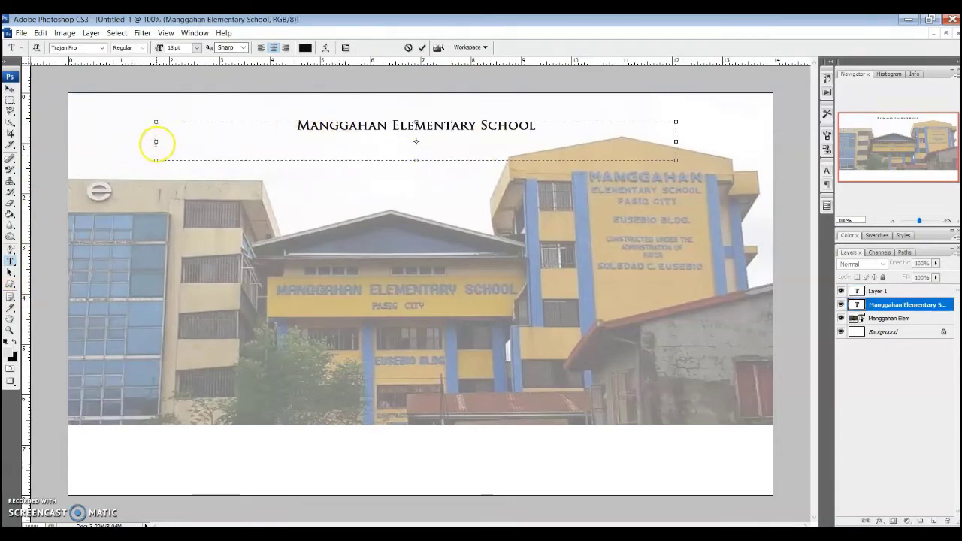
left_click_drag(156, 159, 388, 144)
left_click(421, 48)
Enlarge the school title with Free Transform, widening it further left, and apply.
key("v")
left_click_drag(451, 131, 360, 132)
key("ctrl+t")
left_click_drag(547, 140, 724, 185)
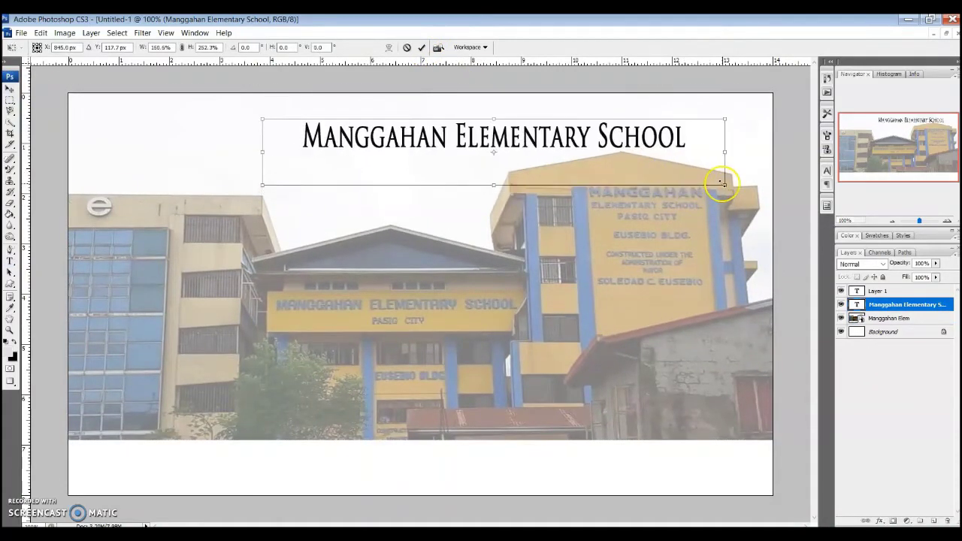
left_click_drag(265, 150, 175, 155)
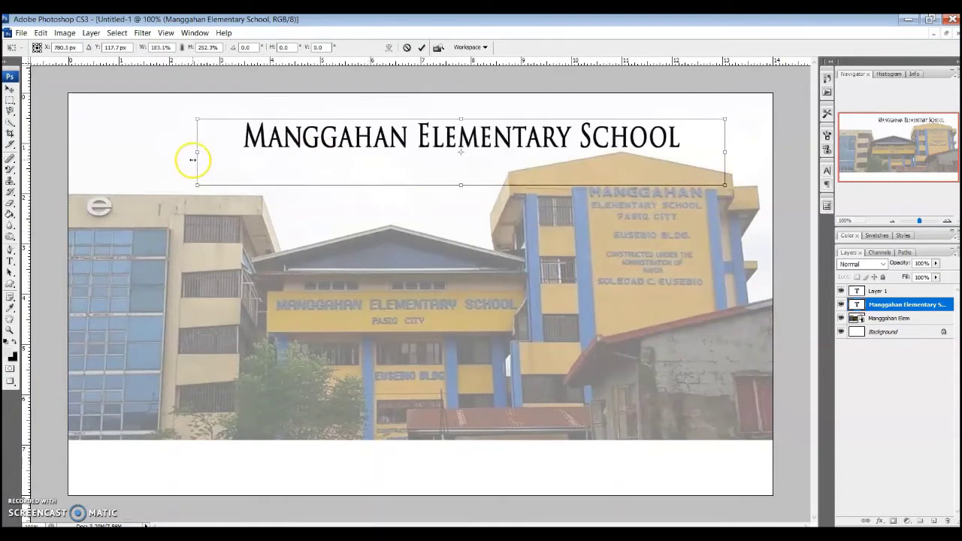
left_click(421, 47)
Switch to the Class Picture template, select its school logo, and float the window.
left_click(932, 33)
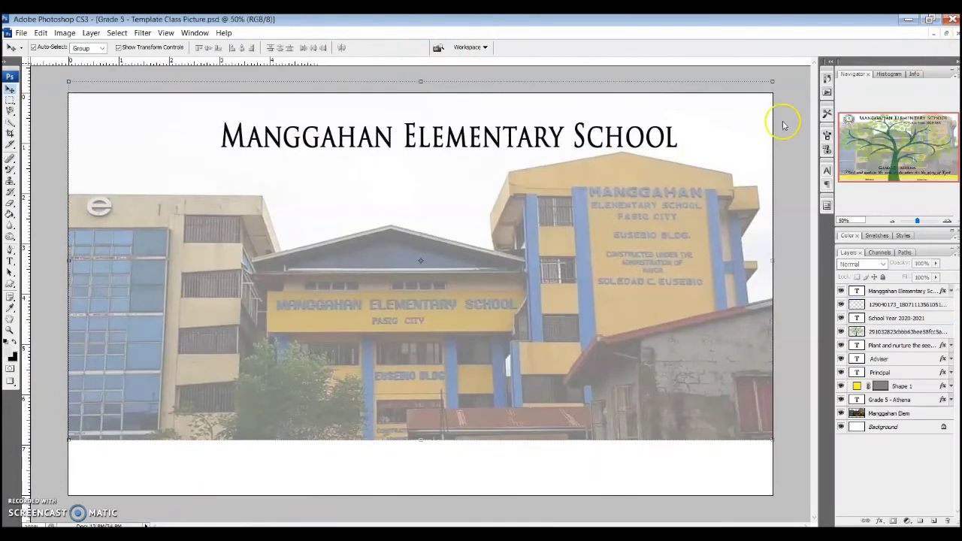
left_click(120, 147)
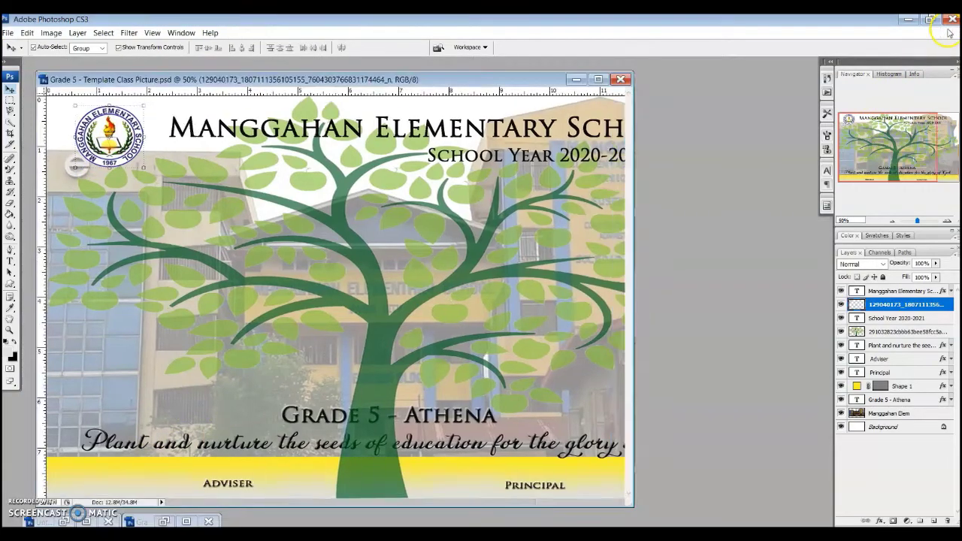
left_click(946, 33)
left_click_drag(293, 83, 364, 82)
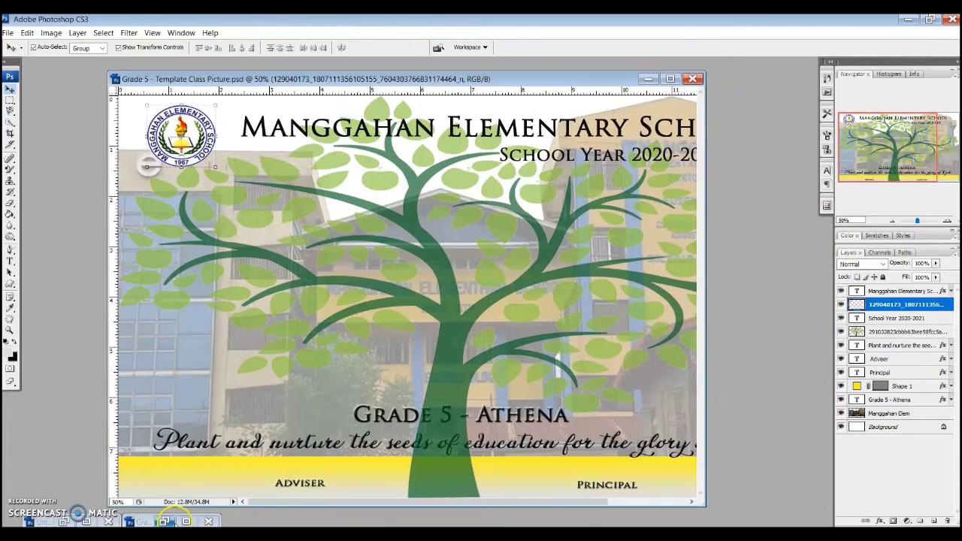
Set Ceres Leaves aside and position Untitled-1 so the template window shows beside it.
left_click(165, 522)
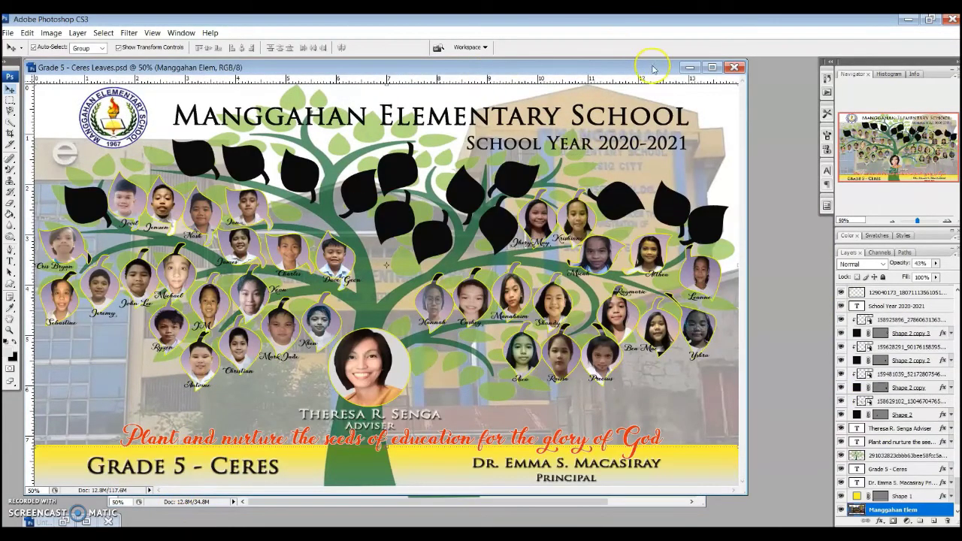
left_click(688, 67)
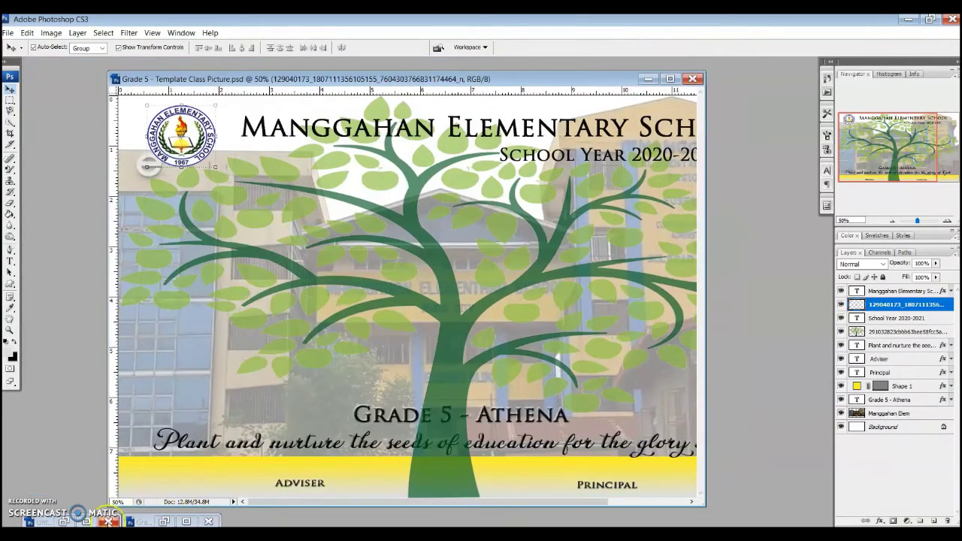
left_click(64, 521)
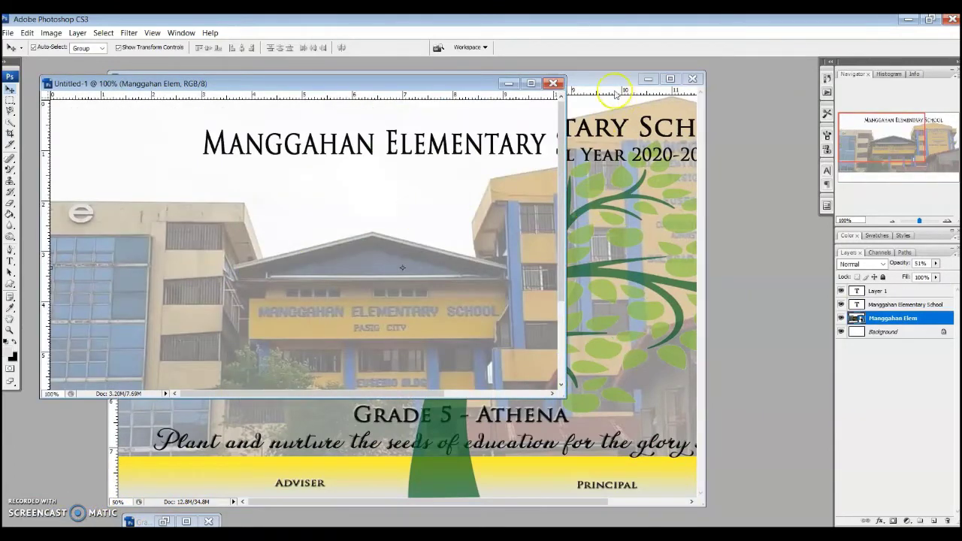
key("ctrl+t")
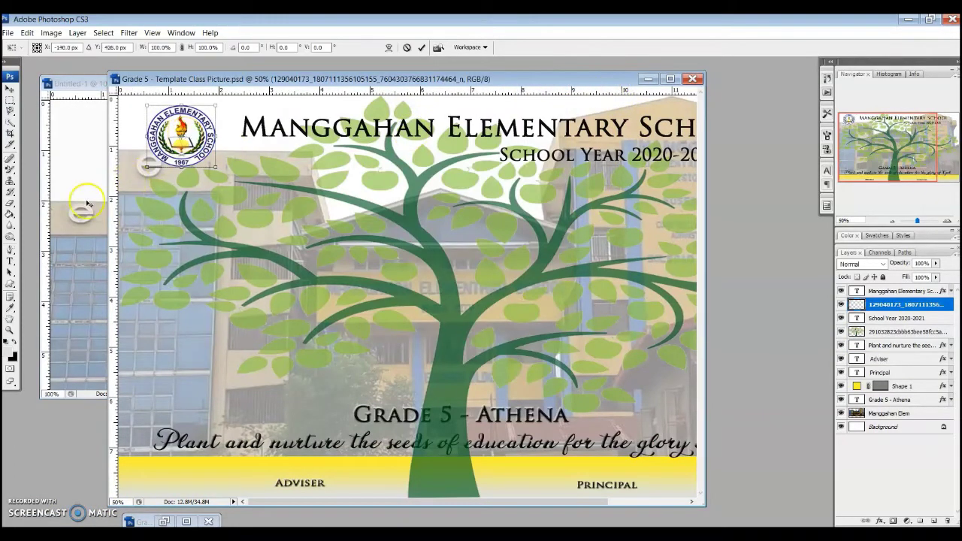
left_click_drag(151, 135, 63, 156)
left_click(75, 84)
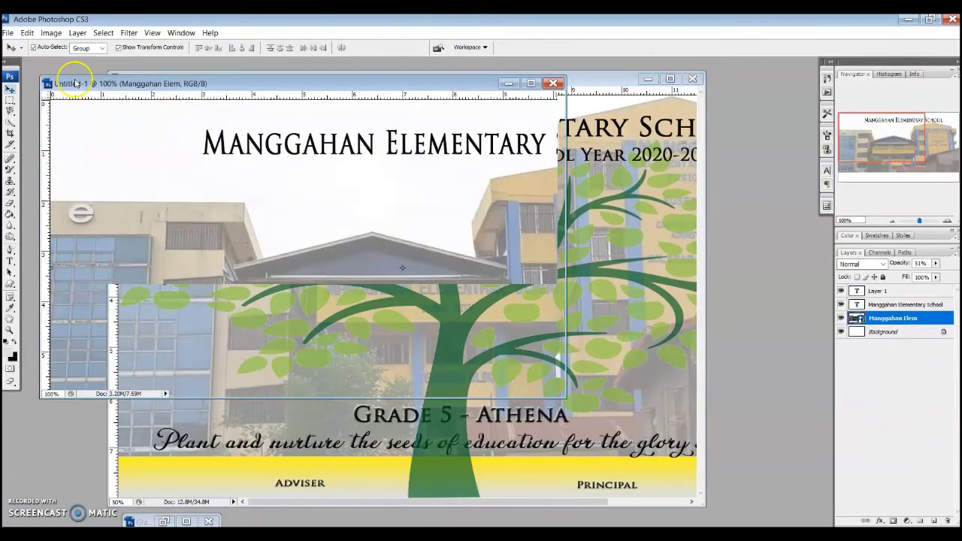
left_click_drag(76, 83, 332, 163)
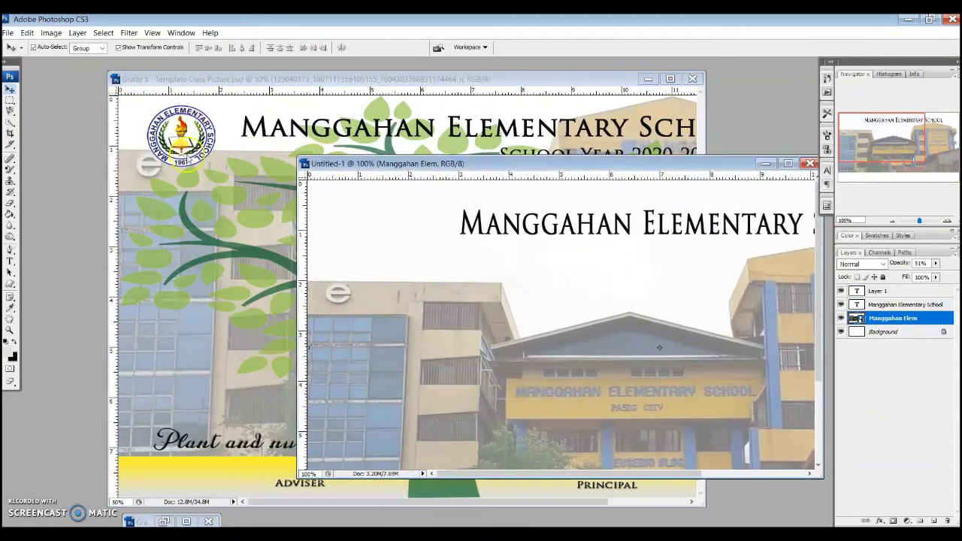
Copy the school logo into Untitled-1 and place it at the upper left, left of the title.
left_click_drag(659, 347, 469, 220)
left_click_drag(180, 134, 801, 236)
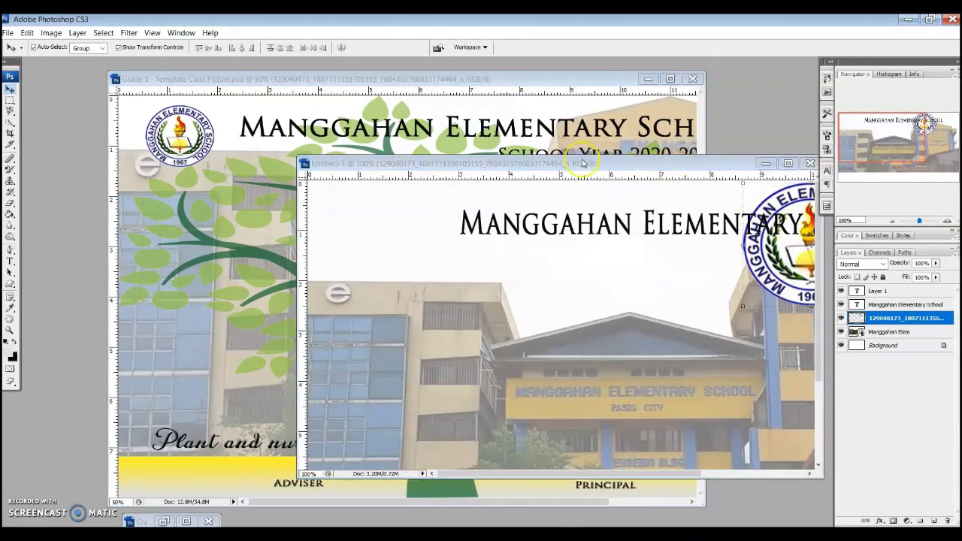
left_click_drag(678, 170, 511, 112)
left_click(624, 109)
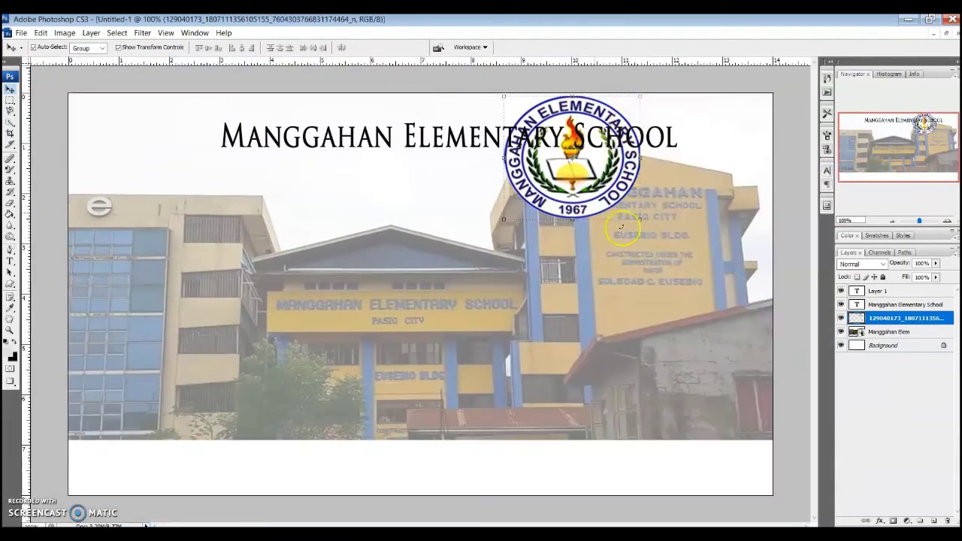
left_click_drag(586, 199, 186, 145)
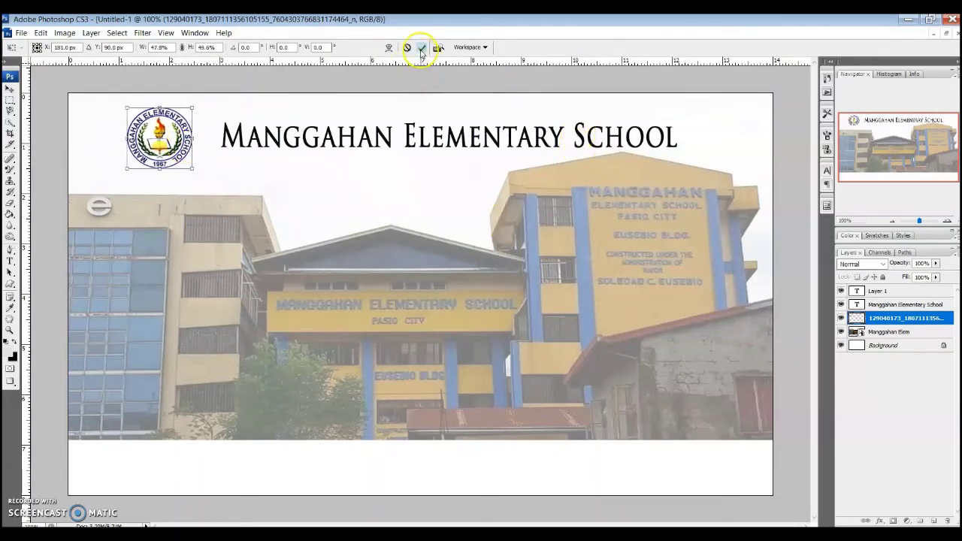
left_click(421, 47)
left_click(779, 143)
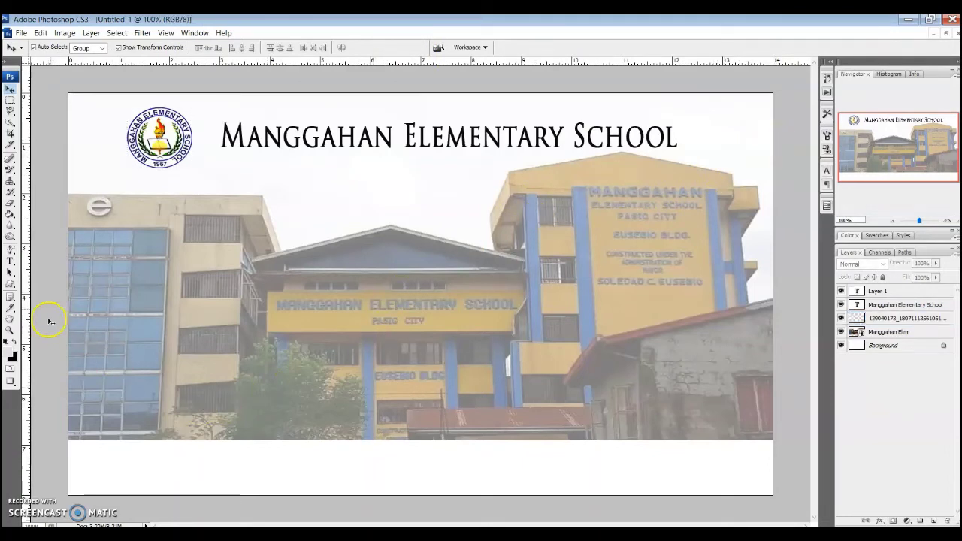
Place the tree image and stretch it to the left and right page edges.
left_click(20, 34)
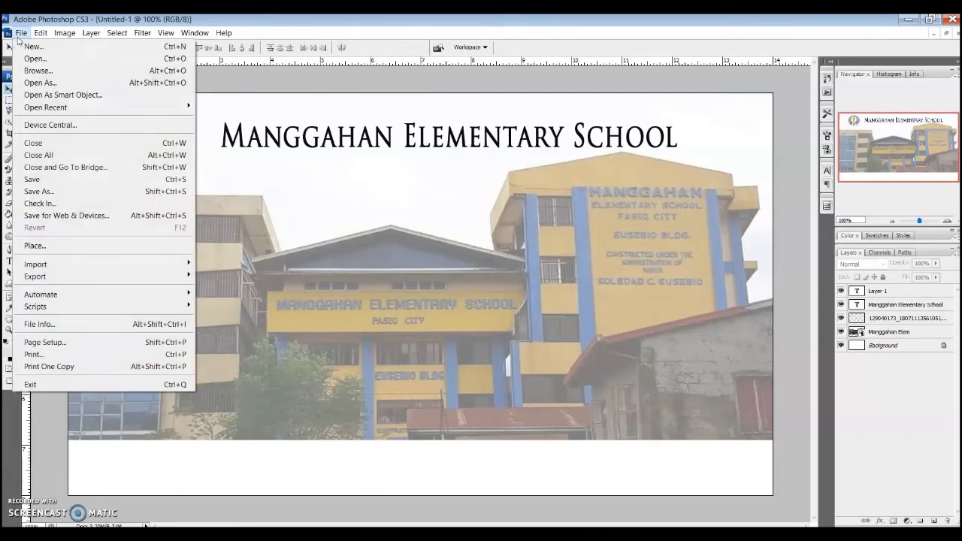
left_click(95, 246)
left_click(197, 172)
left_click(448, 369)
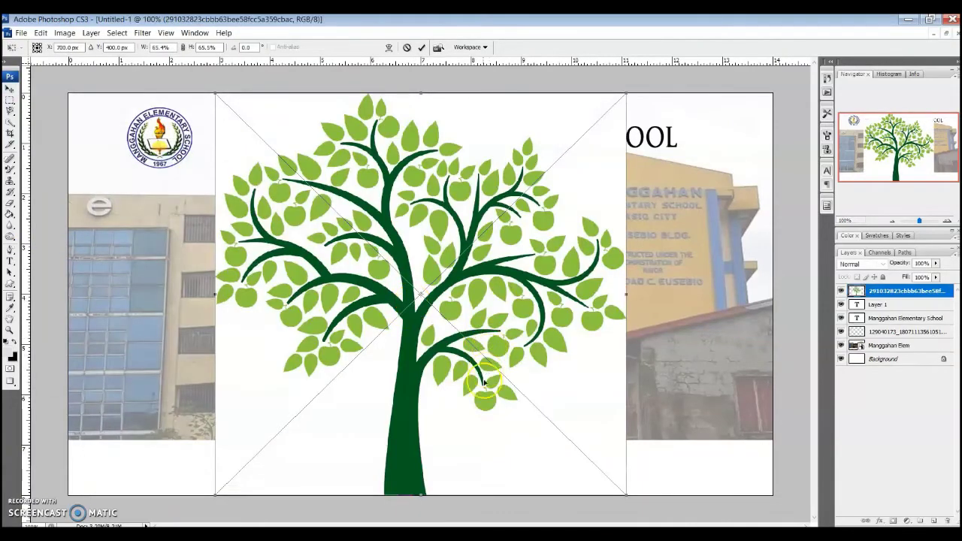
left_click_drag(628, 295, 786, 296)
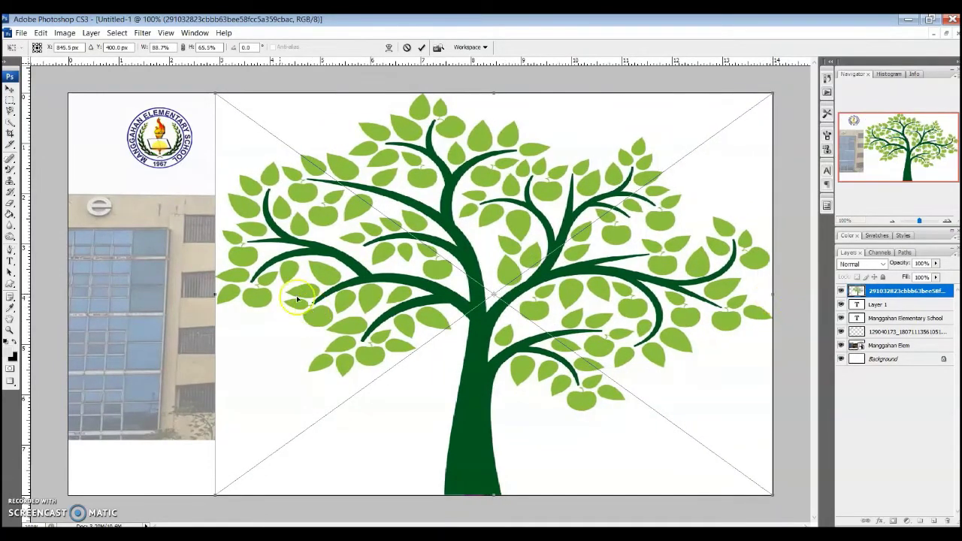
left_click_drag(216, 294, 72, 323)
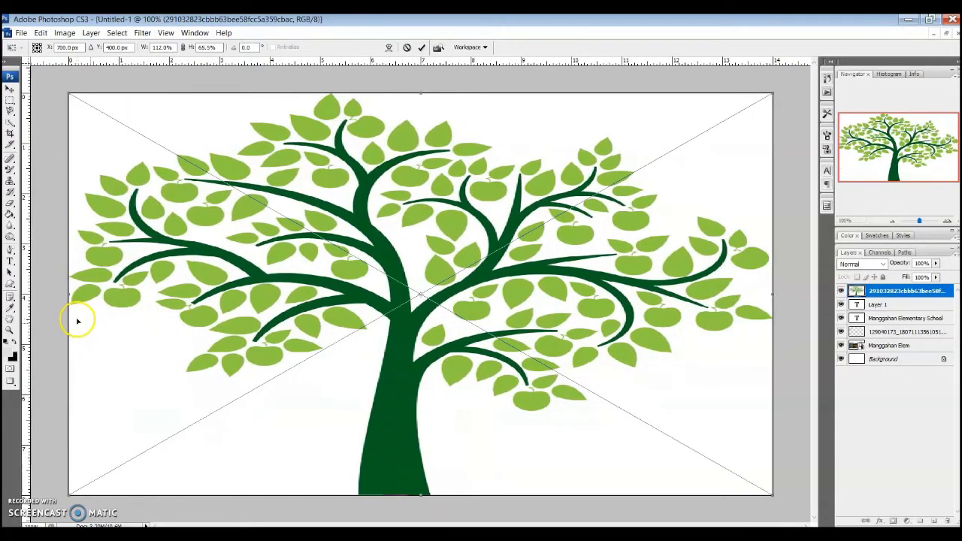
left_click(423, 48)
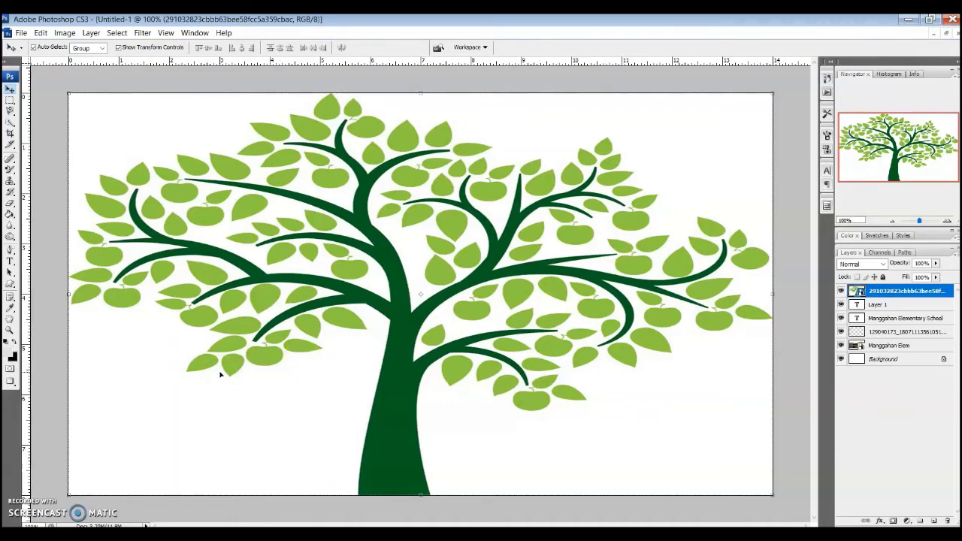
Rasterize the tree layer and clear its white background with the Magic Eraser Tool.
left_click(10, 204)
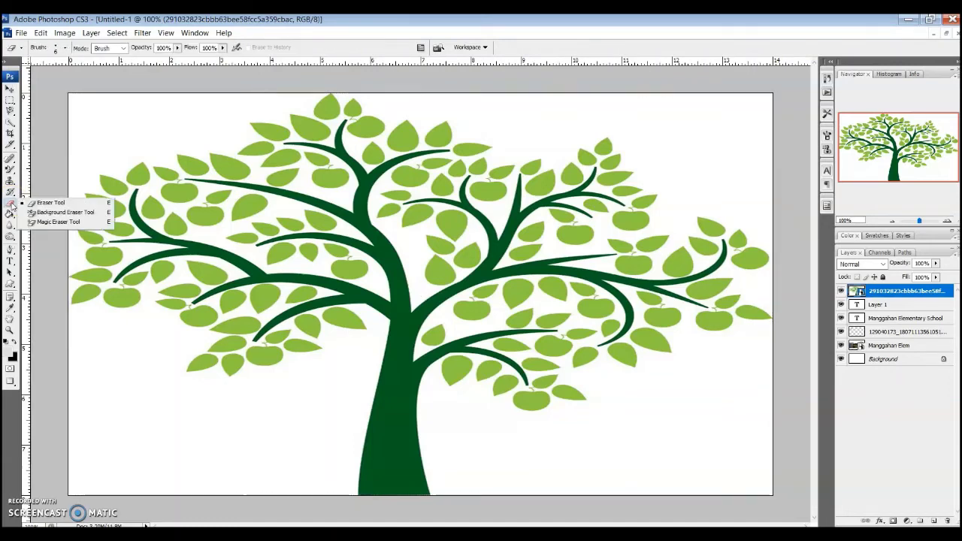
left_click(66, 223)
left_click(151, 148)
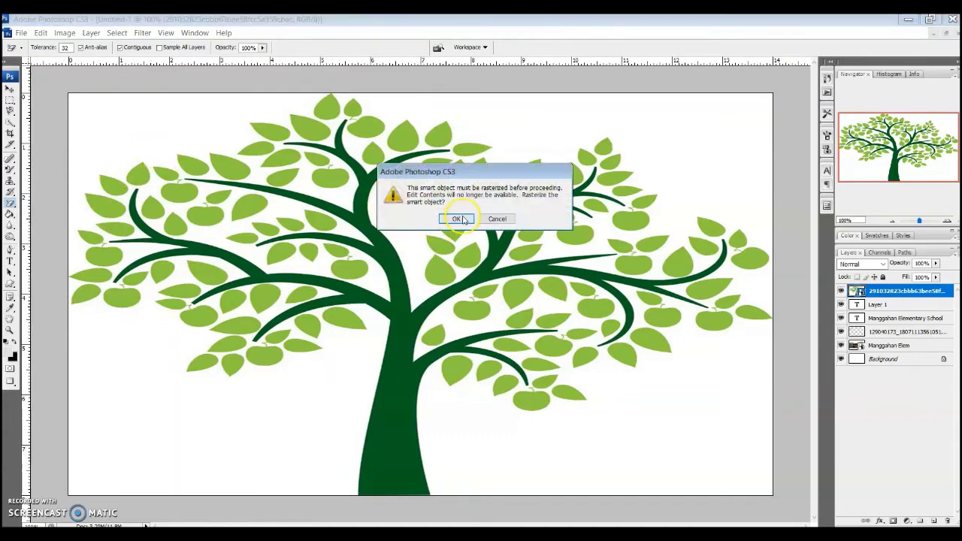
left_click(458, 219)
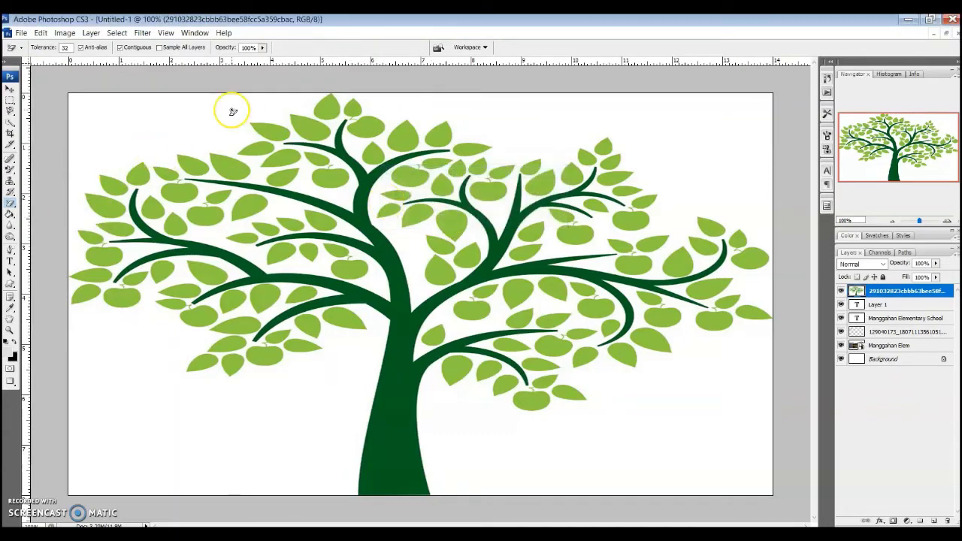
left_click(170, 131)
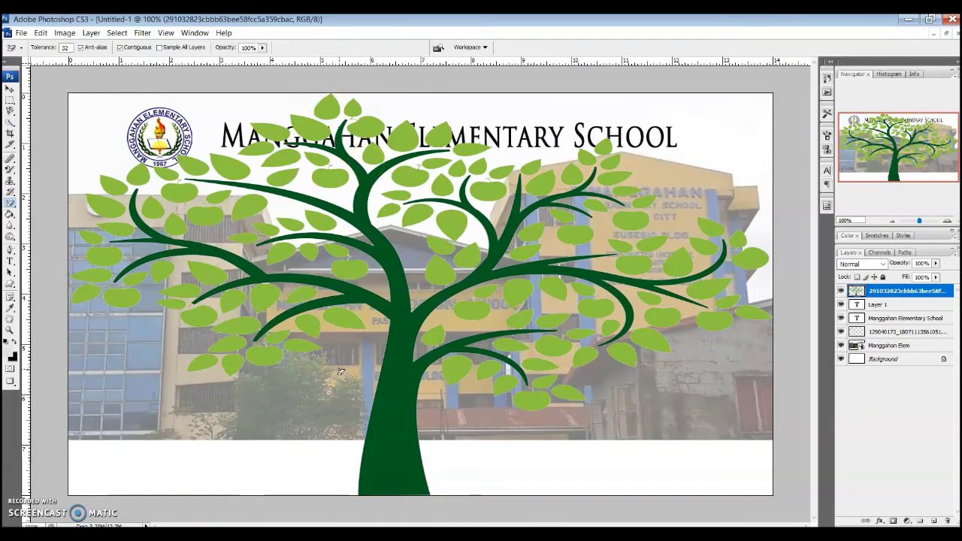
key("ctrl+z")
mouse_move(225, 409)
left_mouse_down()
mouse_move(215, 416)
mouse_move(343, 393)
left_mouse_up()
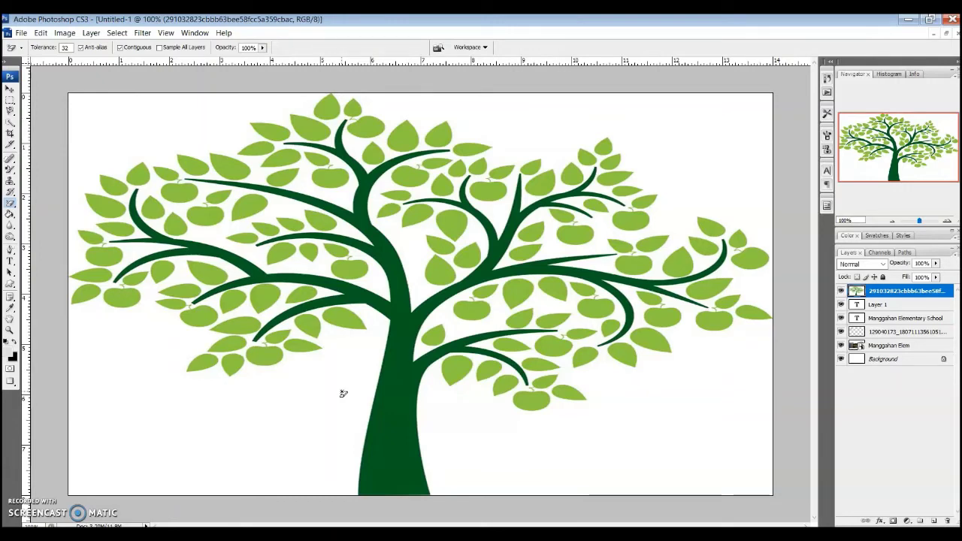
key("Delete")
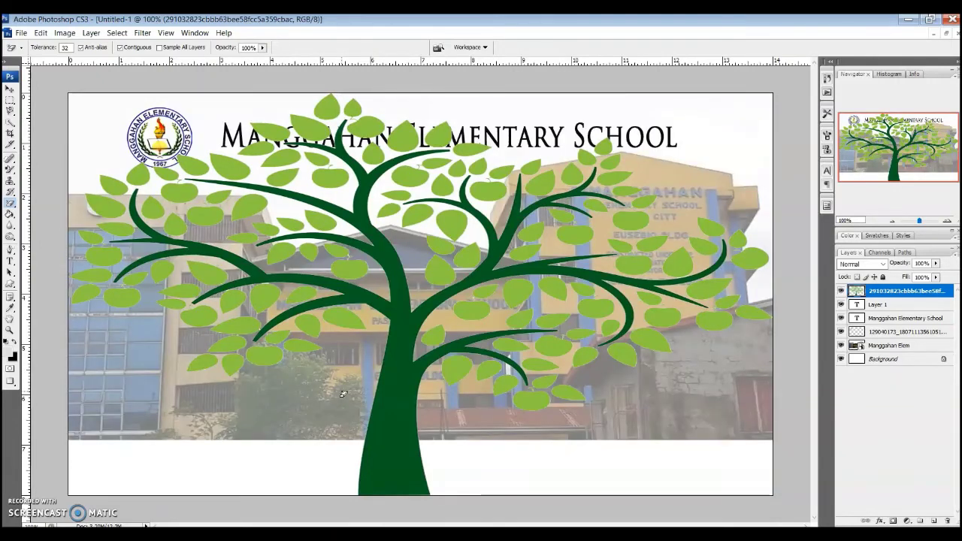
left_click(177, 375)
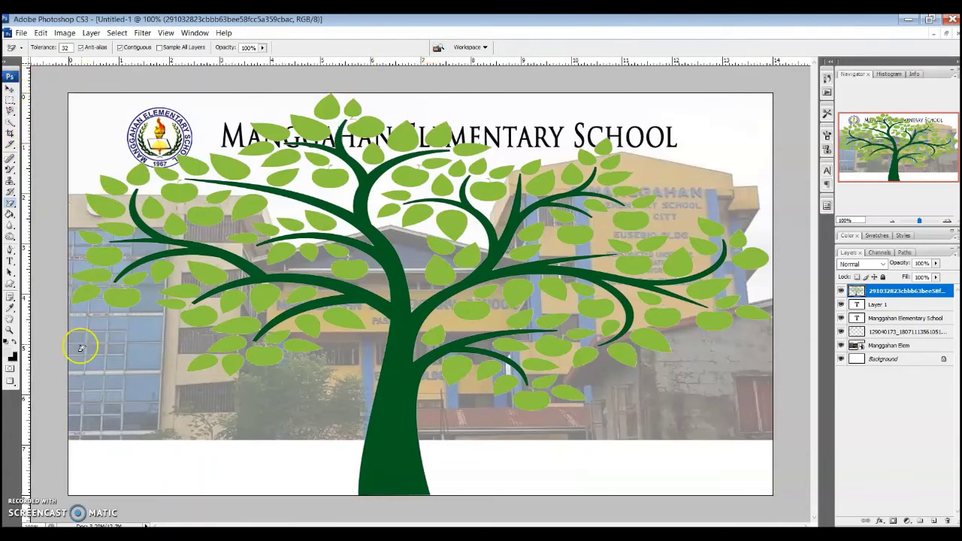
Nudge the tree slightly right and lower its layer opacity to 75%.
left_click(10, 89)
left_click_drag(409, 319, 414, 316)
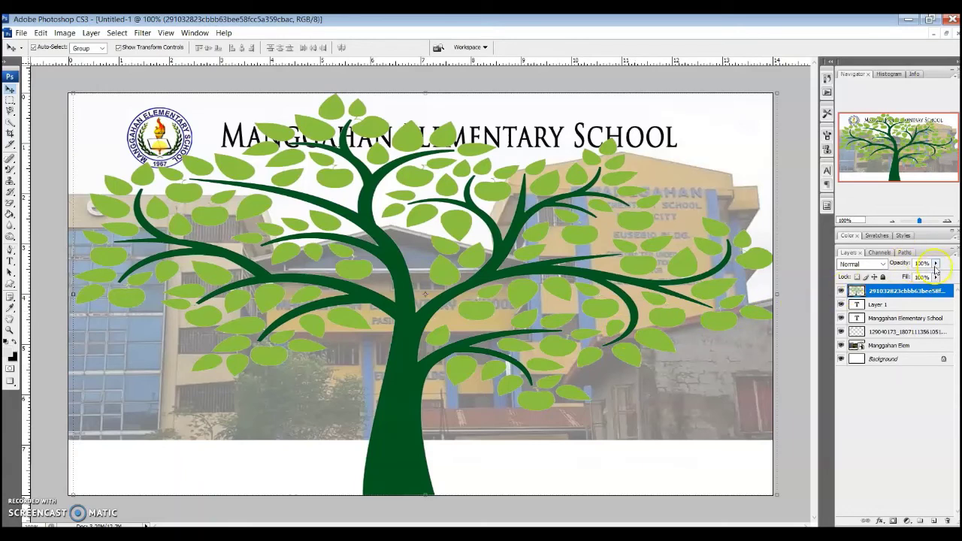
left_click(935, 265)
left_click_drag(936, 277, 925, 280)
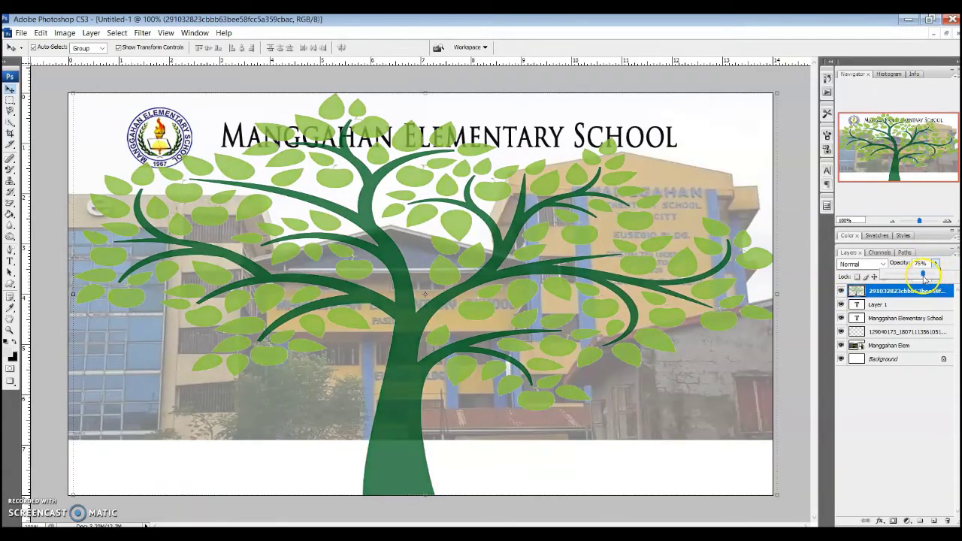
left_click(794, 385)
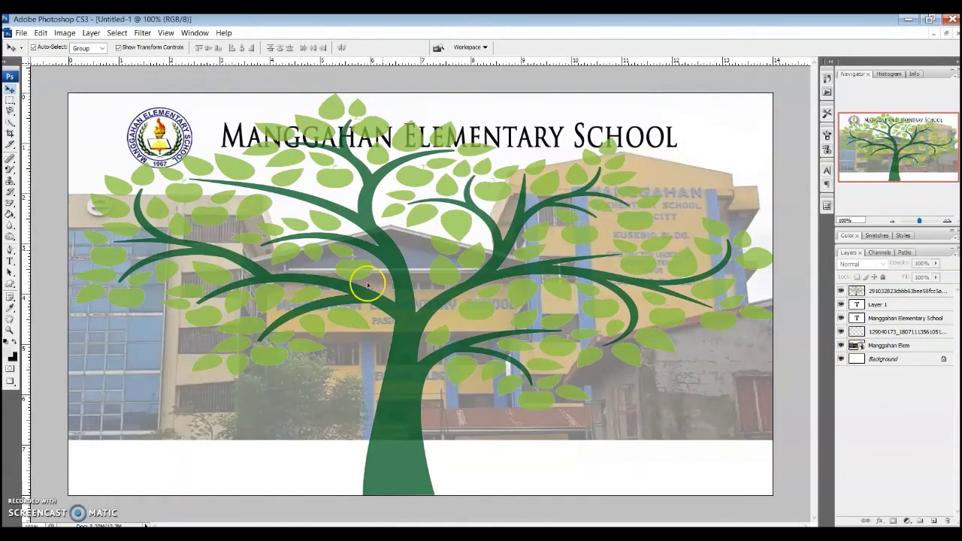
Move the school title text layer above the tree layer.
left_click(586, 141)
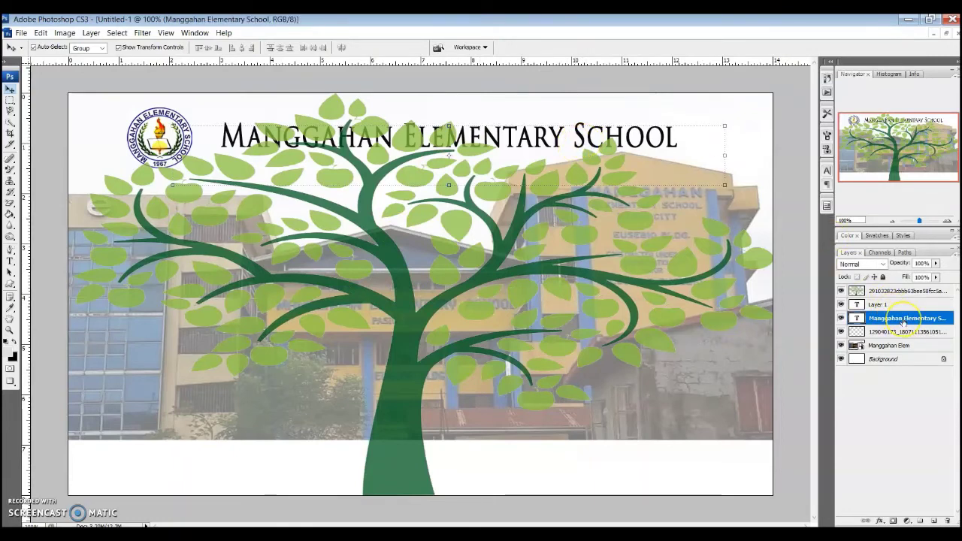
left_click_drag(904, 321, 904, 293)
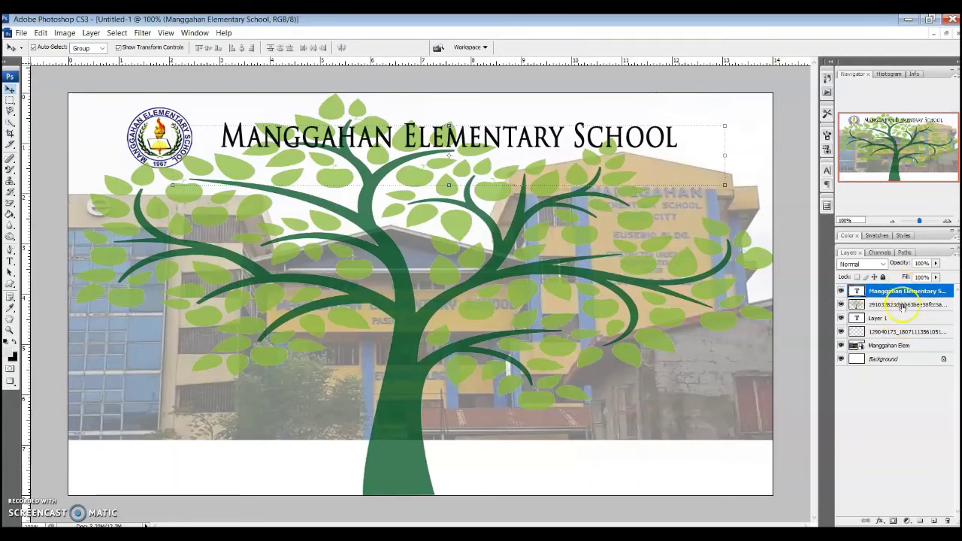
left_click(798, 261)
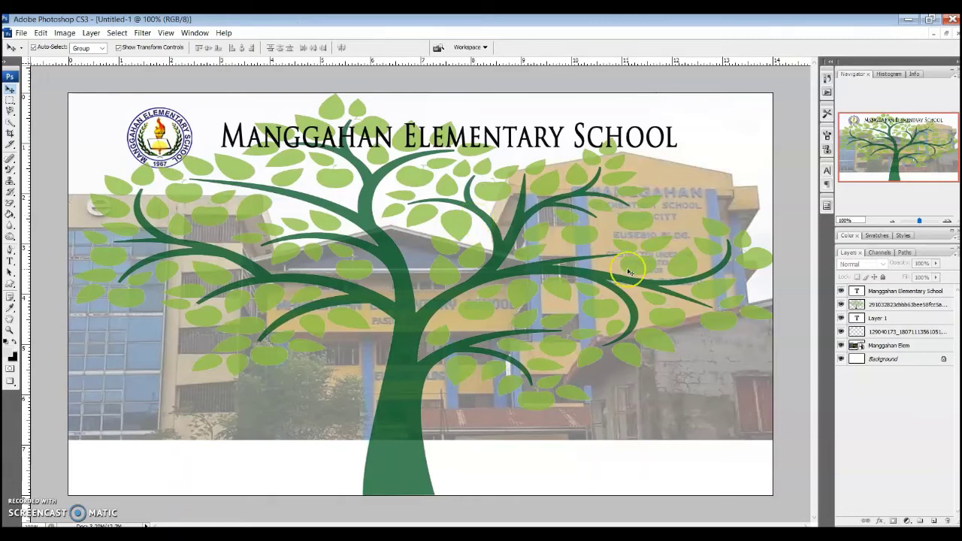
left_click(787, 328)
Draw a yellow rectangle across the bottom white strip with the Rectangle Tool.
left_click(11, 283)
left_click(53, 283)
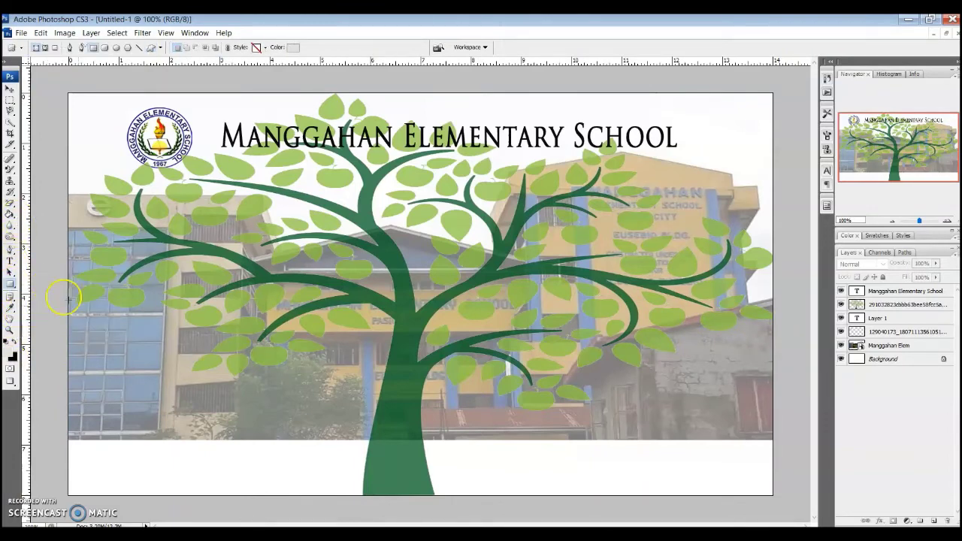
left_click_drag(67, 439, 774, 494)
left_click(289, 47)
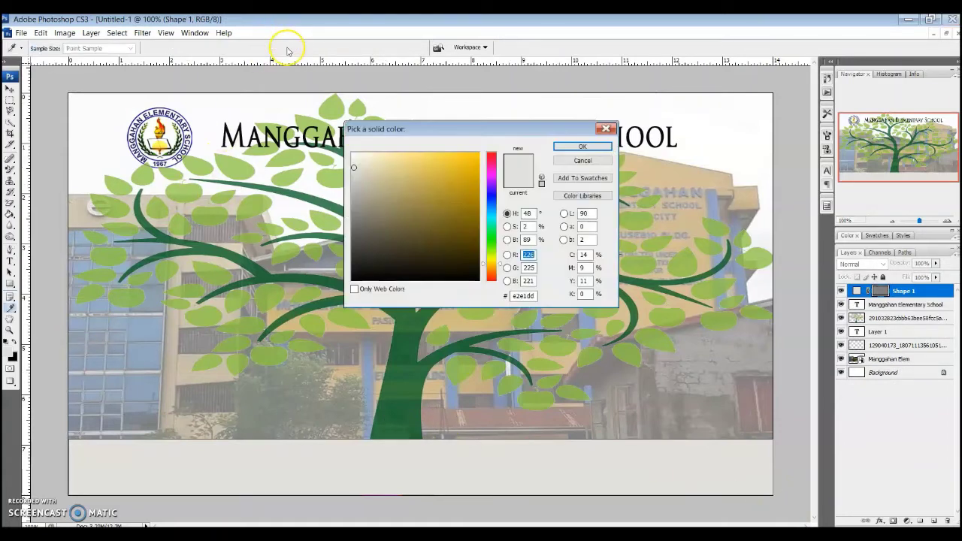
left_click(451, 173)
left_click(582, 146)
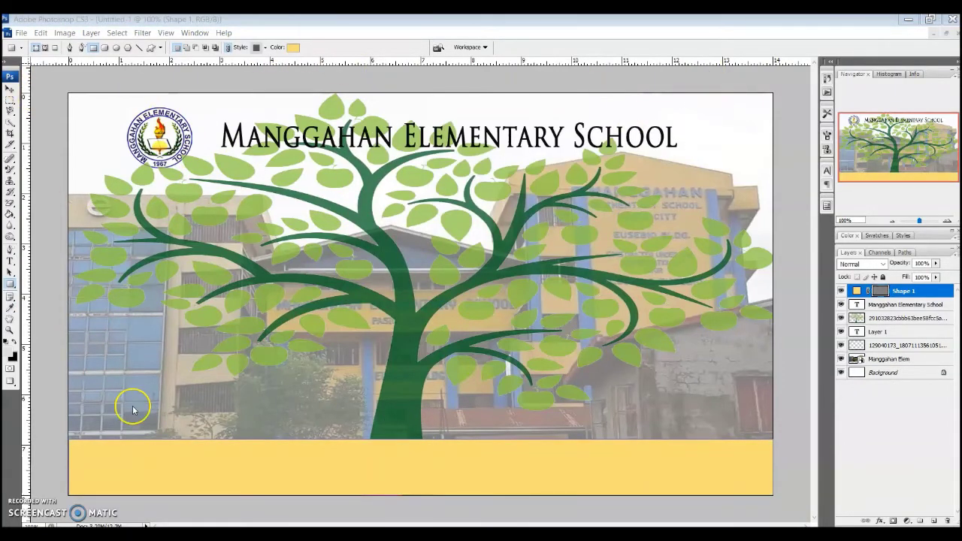
Adjust the height of the yellow bar's top edge and apply the resize.
left_click(10, 88)
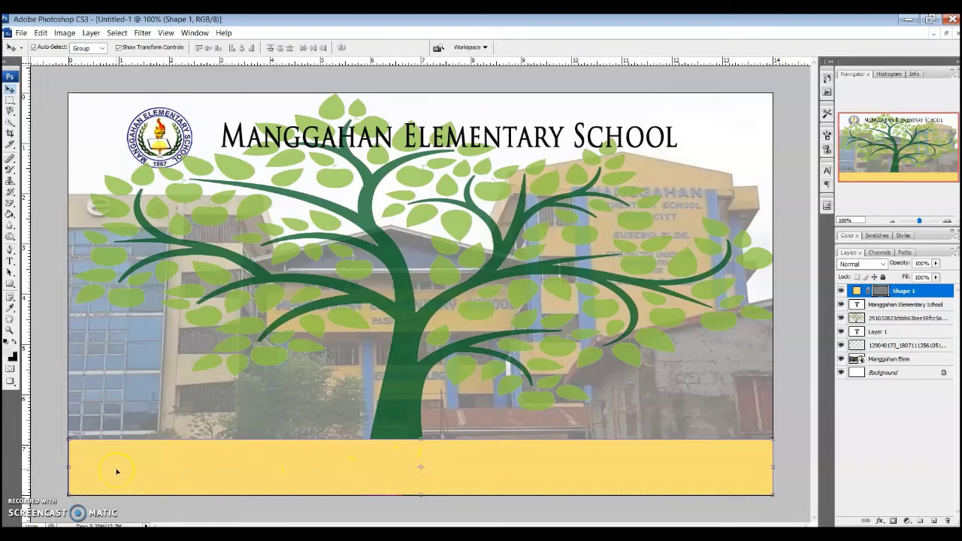
left_click_drag(418, 440, 419, 438)
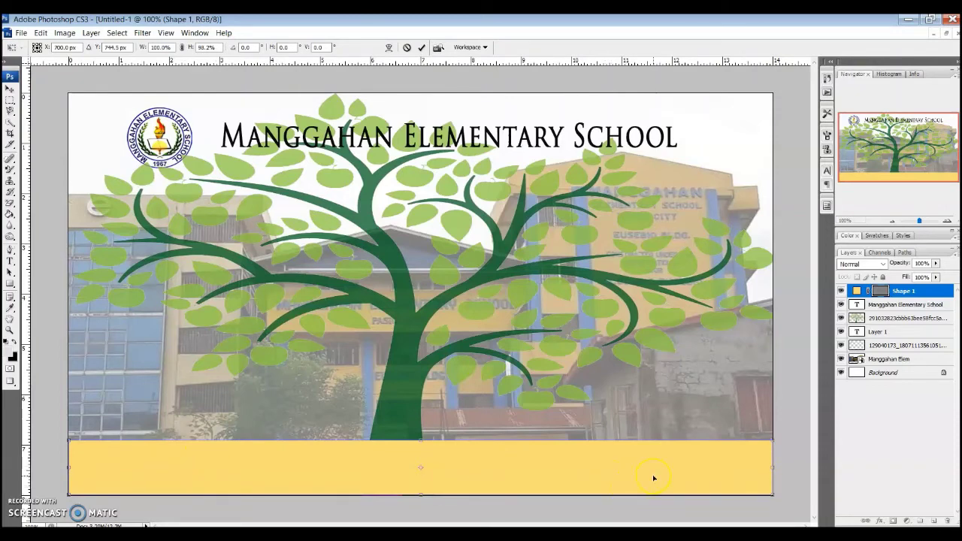
left_click(422, 47)
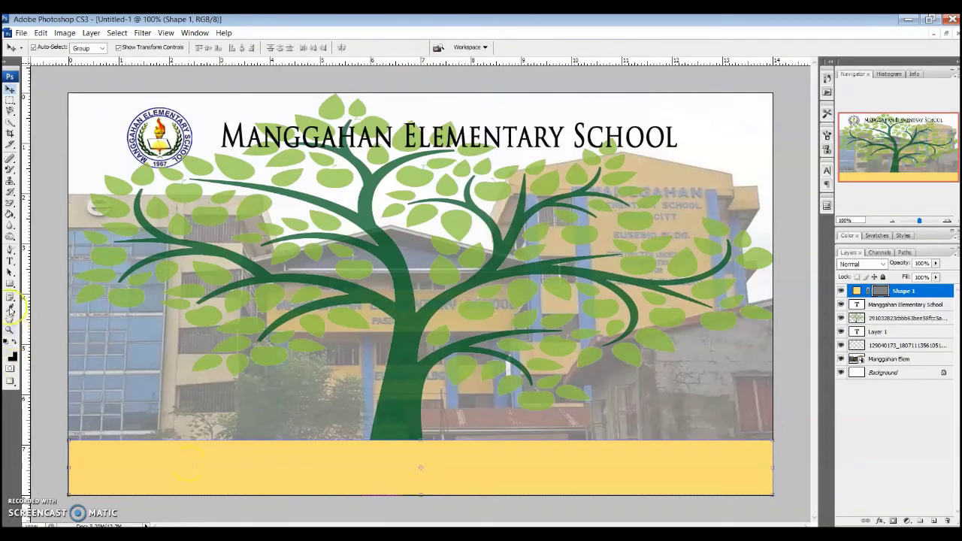
left_click_drag(10, 214, 54, 217)
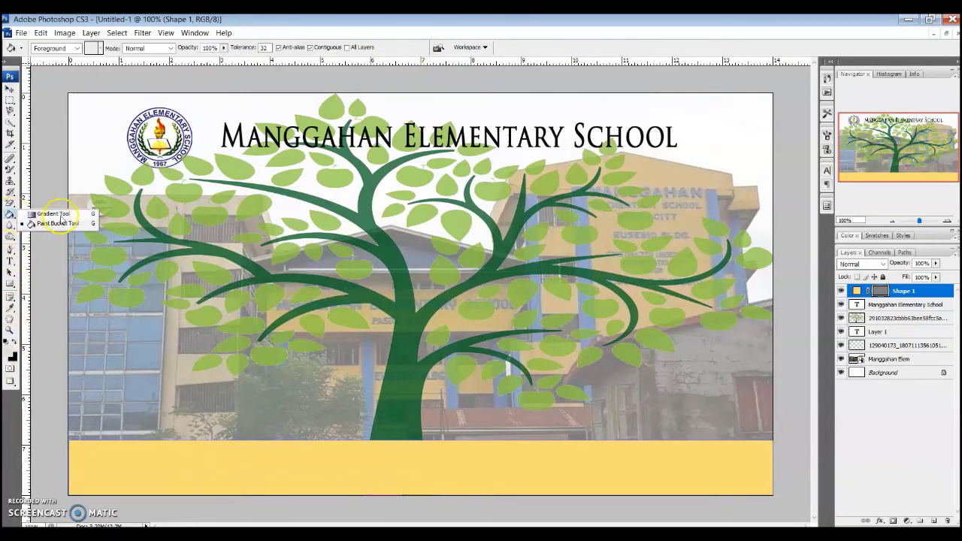
left_click(232, 462)
left_click(462, 226)
left_click(9, 90)
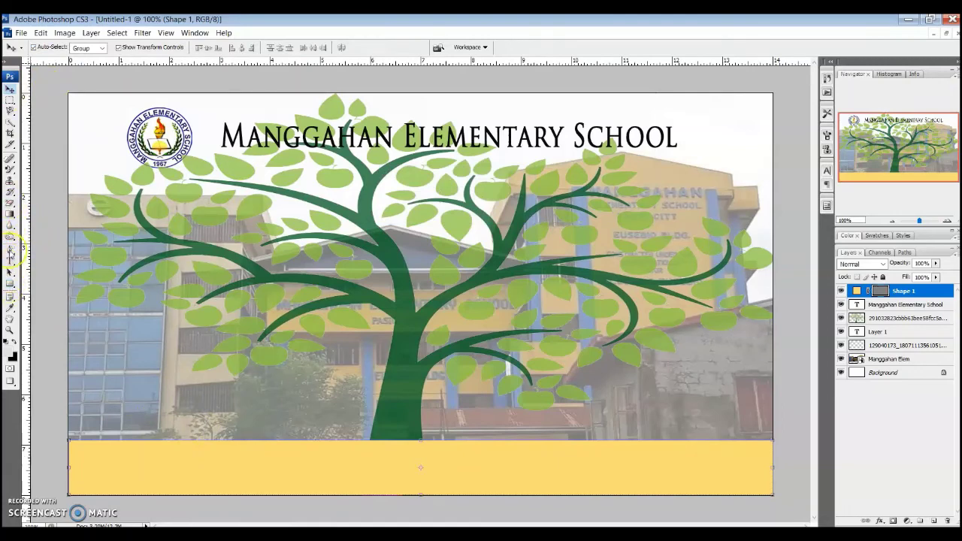
Move the tree layer to the top so its trunk covers the yellow bar.
left_click(72, 346)
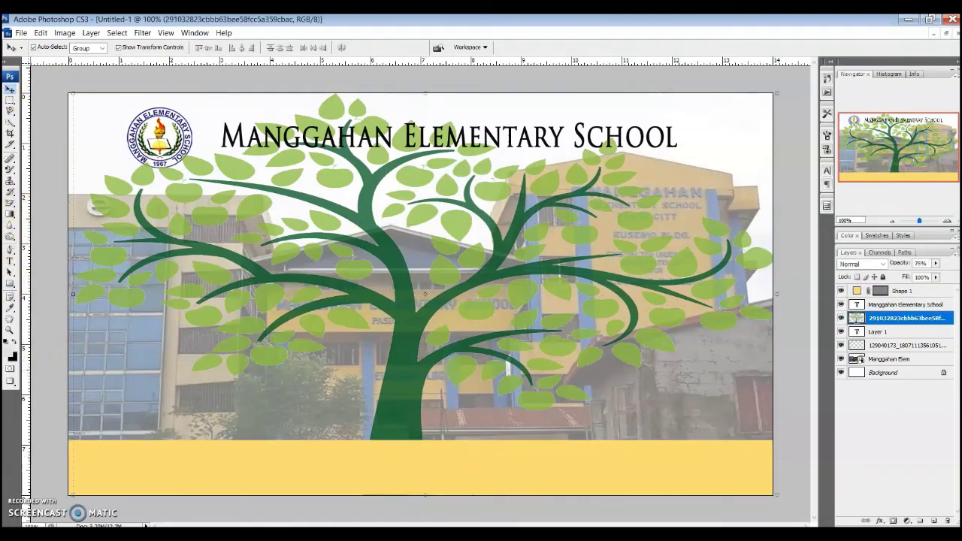
left_click(906, 318)
left_click_drag(905, 318, 902, 287)
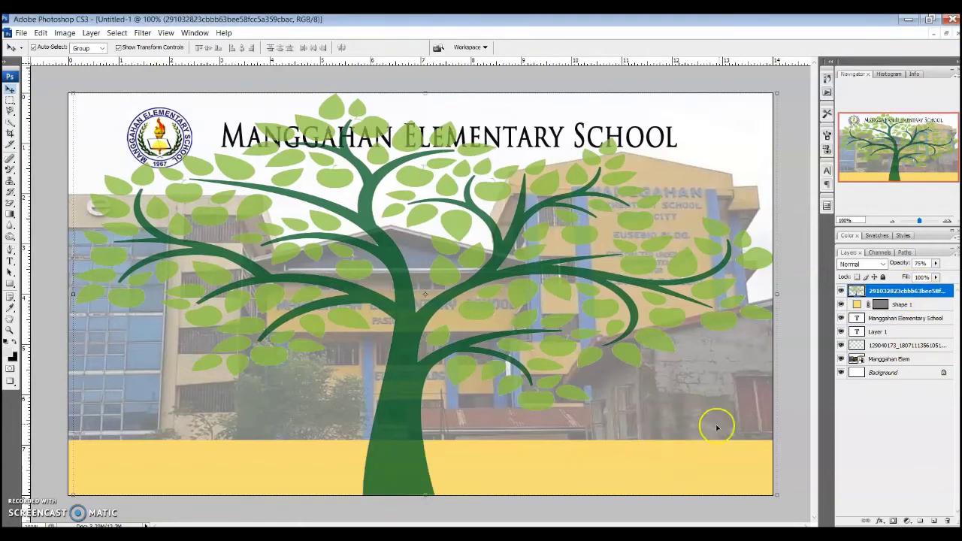
left_click(795, 399)
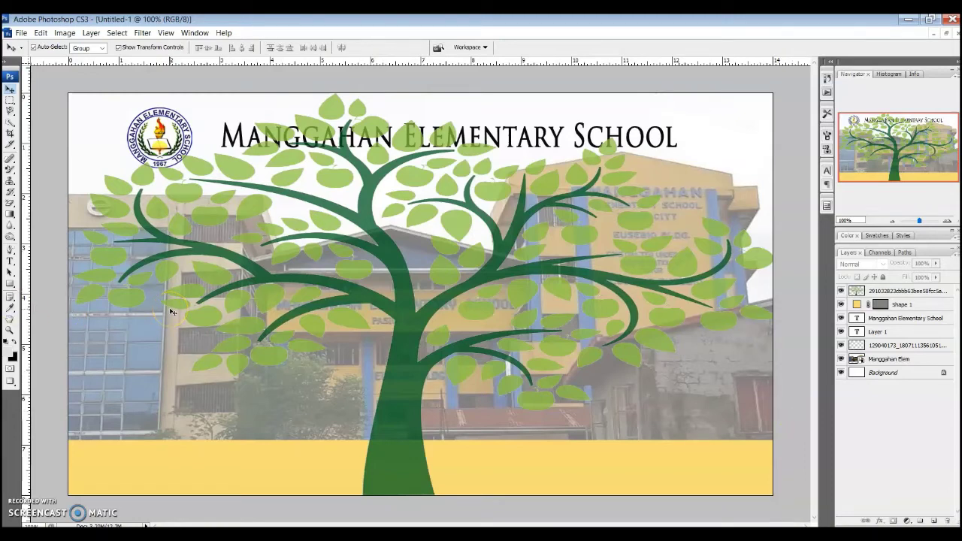
Set up the Custom Shape Tool with the leaf shape, drawing as fill layers.
left_click(234, 303)
left_click(10, 329)
left_click(11, 284)
left_click(45, 336)
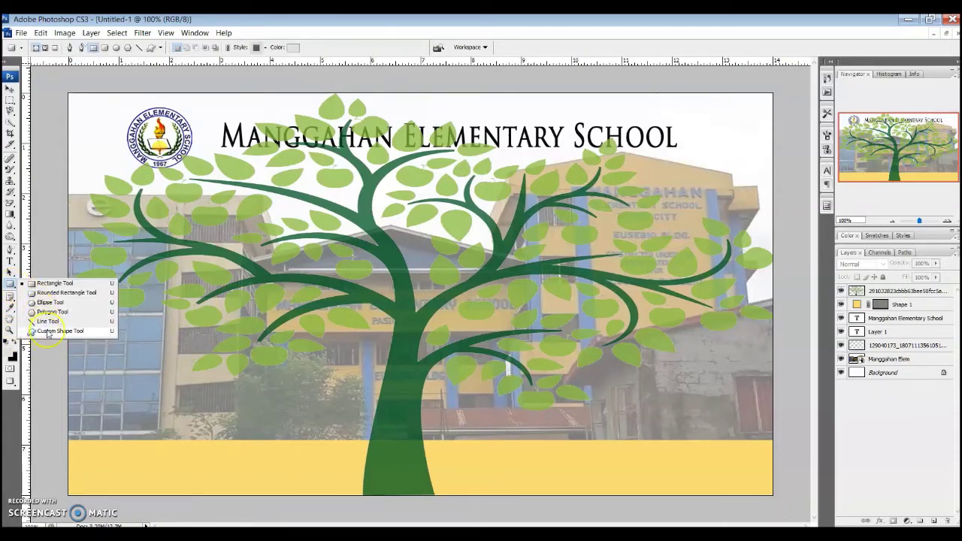
left_click(47, 331)
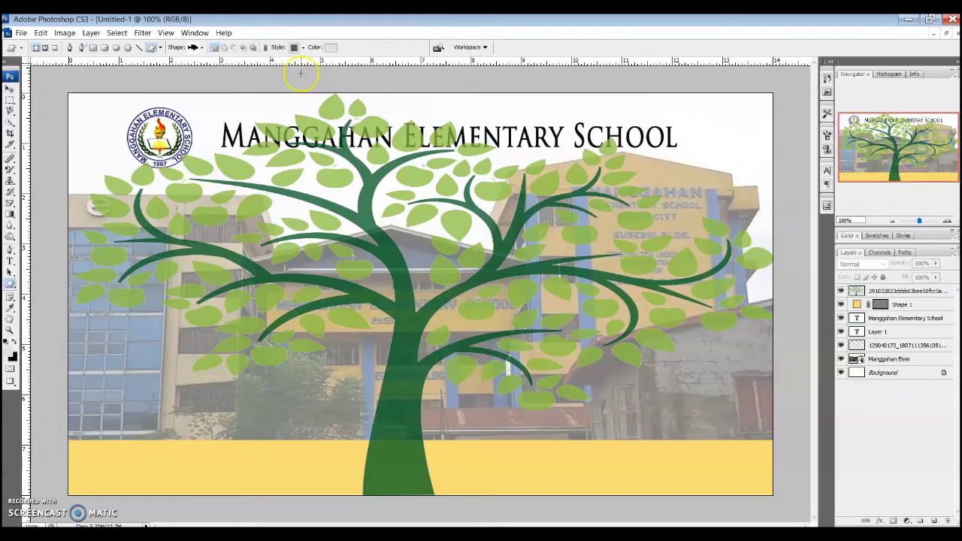
left_click(202, 49)
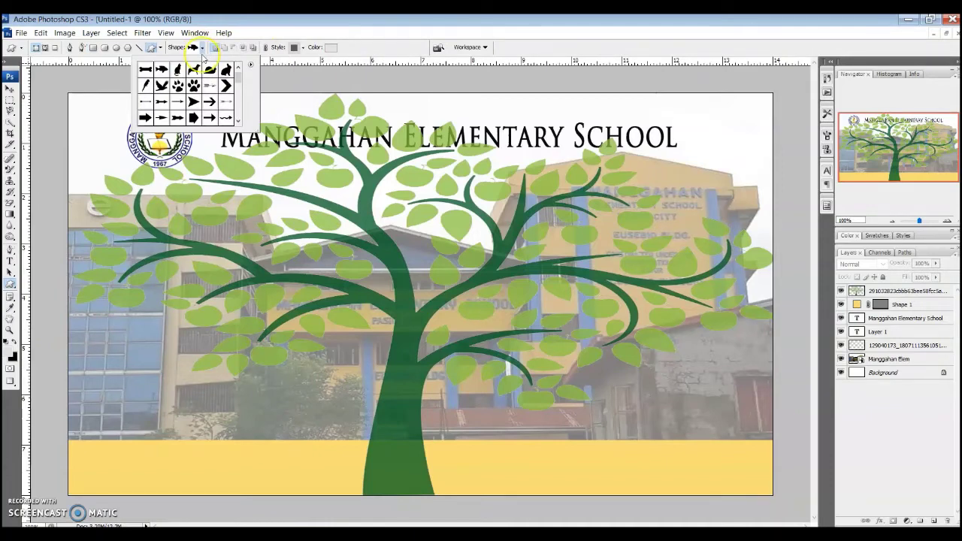
left_click(237, 82)
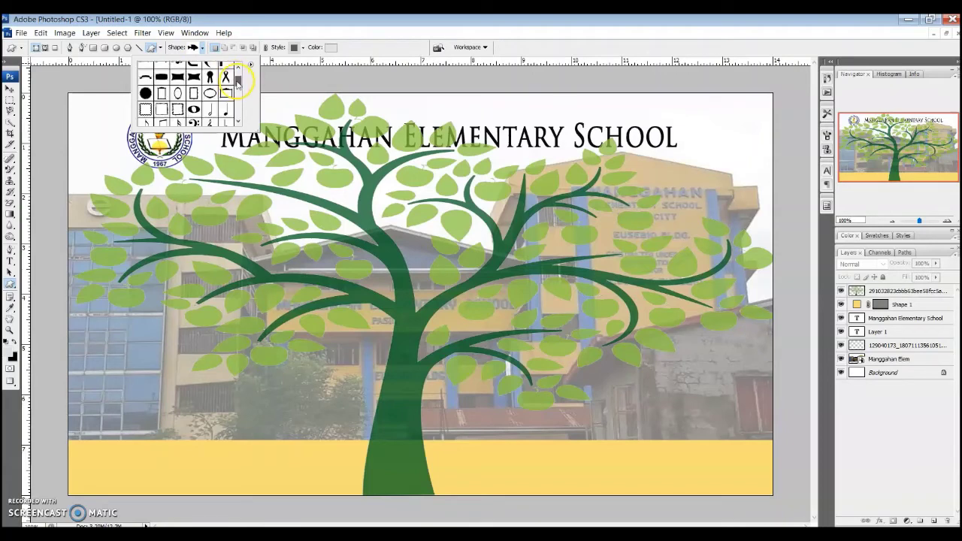
mouse_move(238, 81)
left_mouse_down()
mouse_move(238, 96)
mouse_move(240, 88)
left_mouse_up()
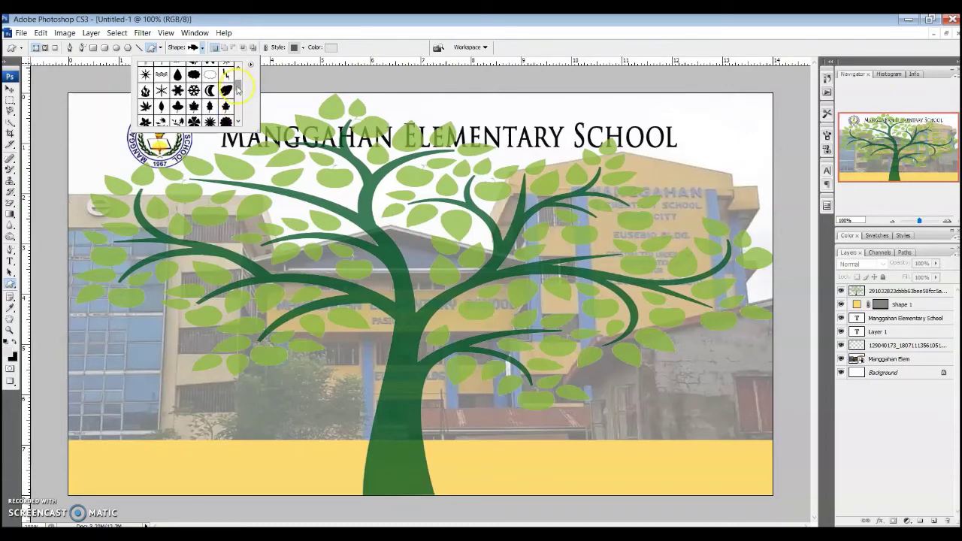
left_click(161, 106)
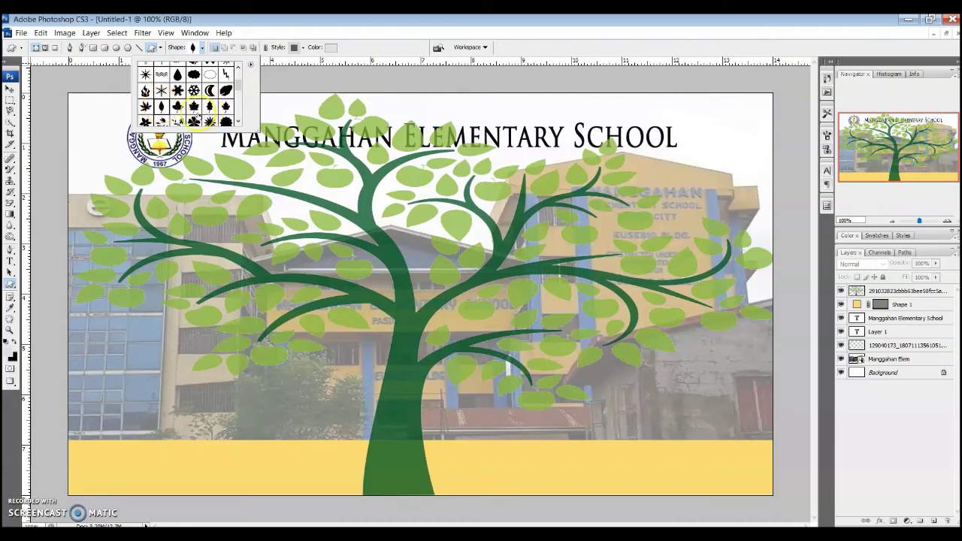
left_click(214, 47)
left_click(201, 47)
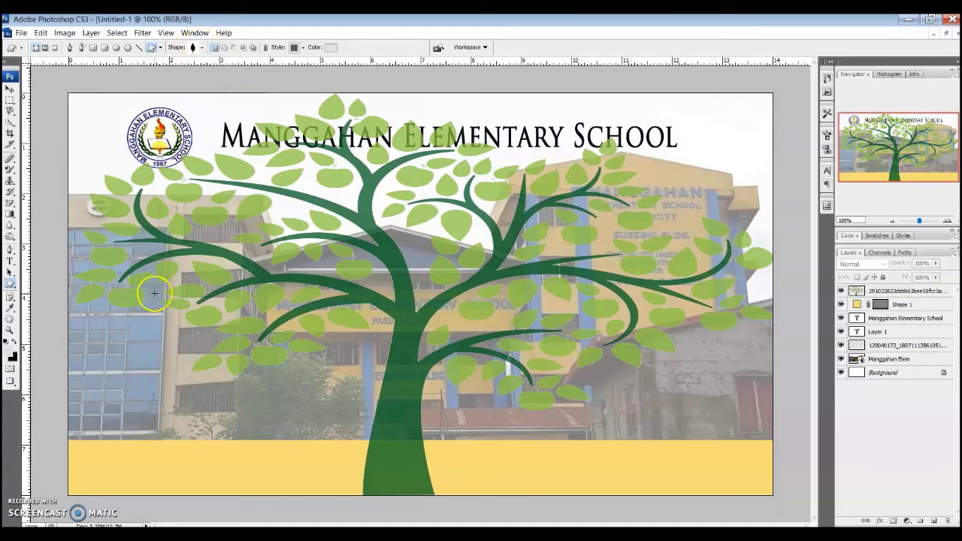
Draw a leaf on the tree's left branch, then rotate, enlarge and position it.
left_click_drag(132, 286, 171, 351)
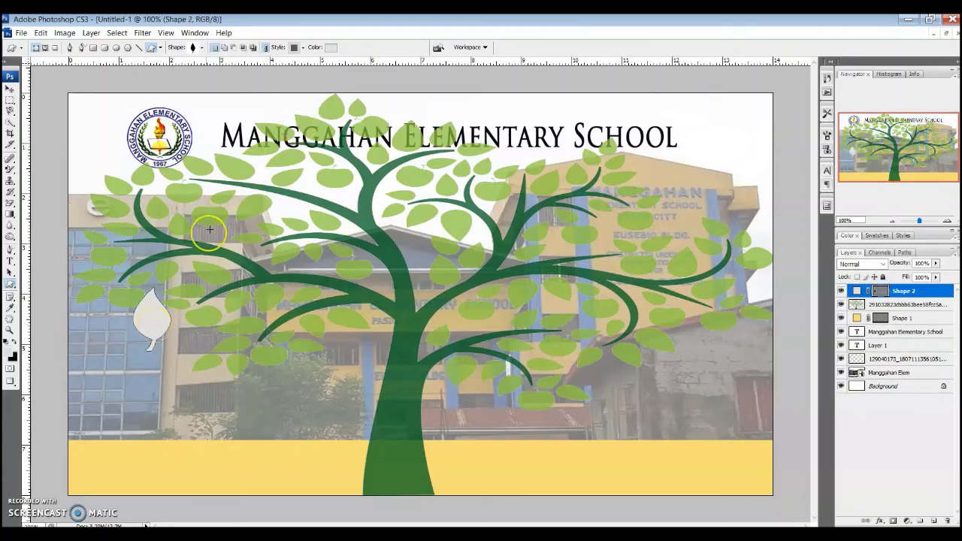
left_click(10, 90)
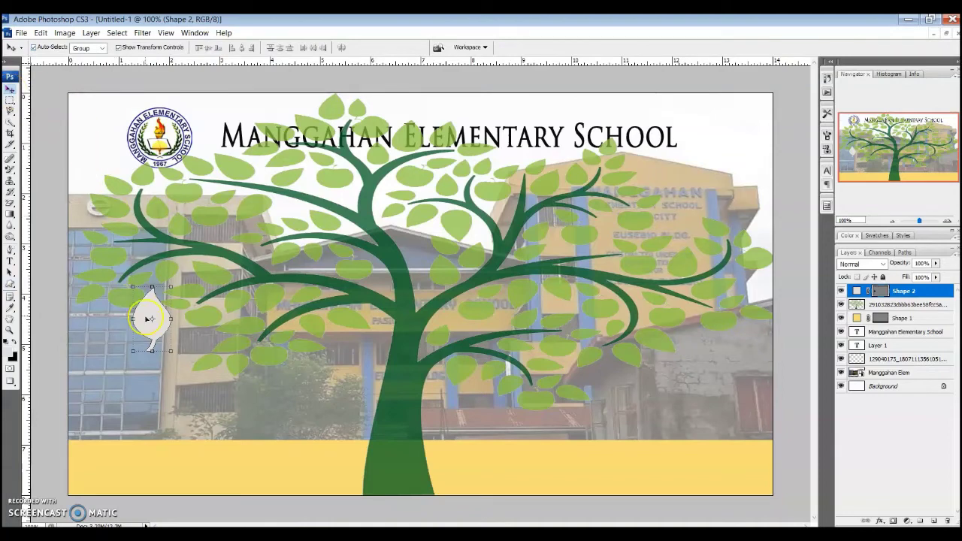
left_click_drag(182, 279, 98, 344)
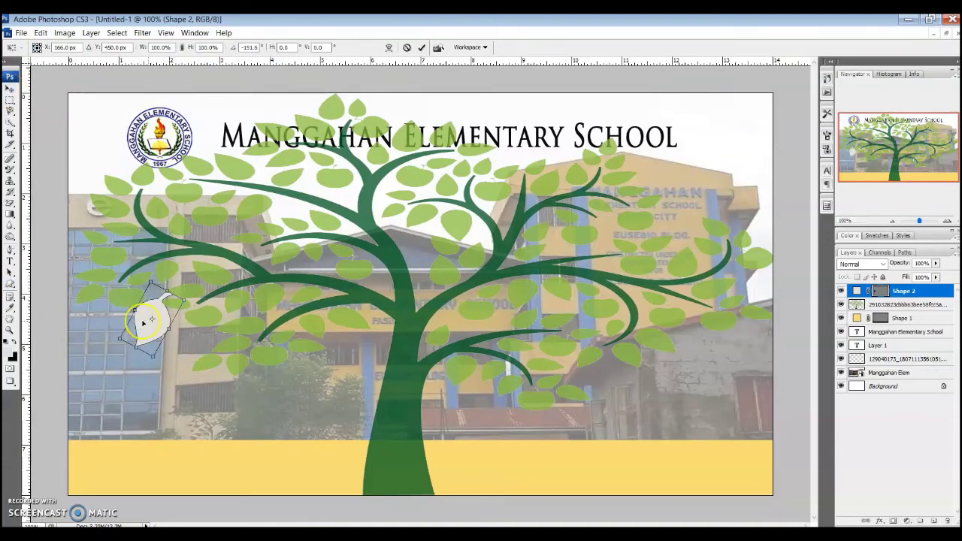
left_click_drag(166, 325, 178, 289)
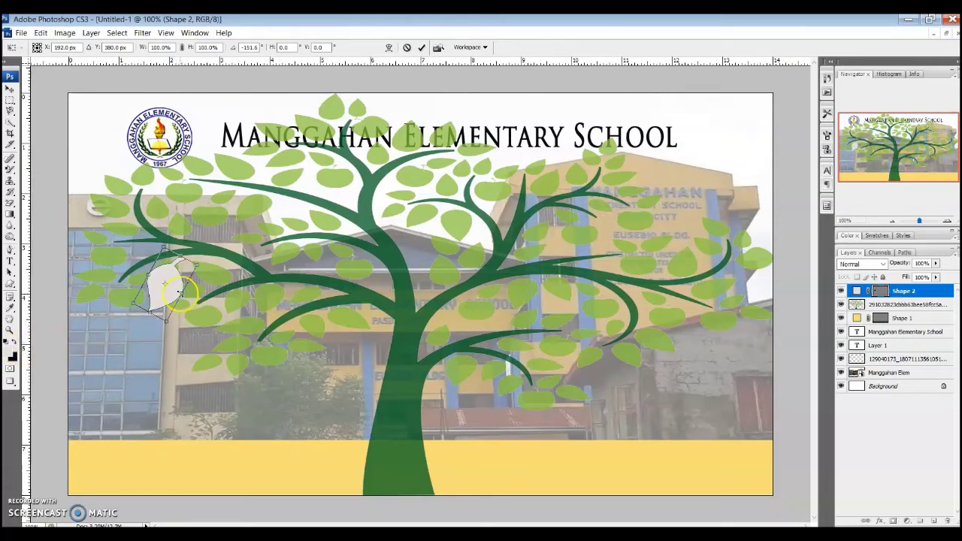
mouse_move(171, 281)
left_mouse_down()
mouse_move(138, 293)
mouse_move(176, 273)
left_mouse_up()
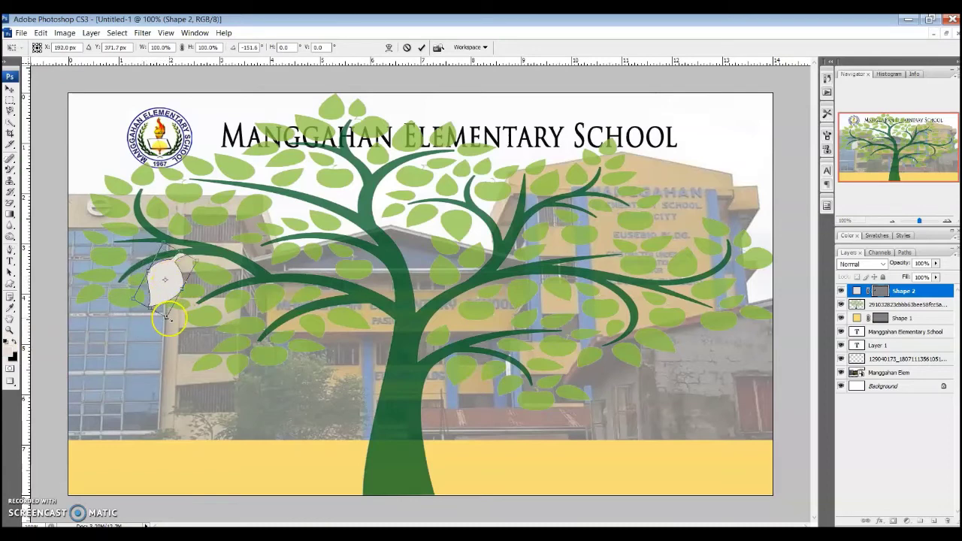
mouse_move(166, 319)
left_mouse_down()
mouse_move(198, 408)
mouse_move(187, 399)
mouse_move(170, 300)
mouse_move(194, 397)
mouse_move(174, 317)
left_mouse_up()
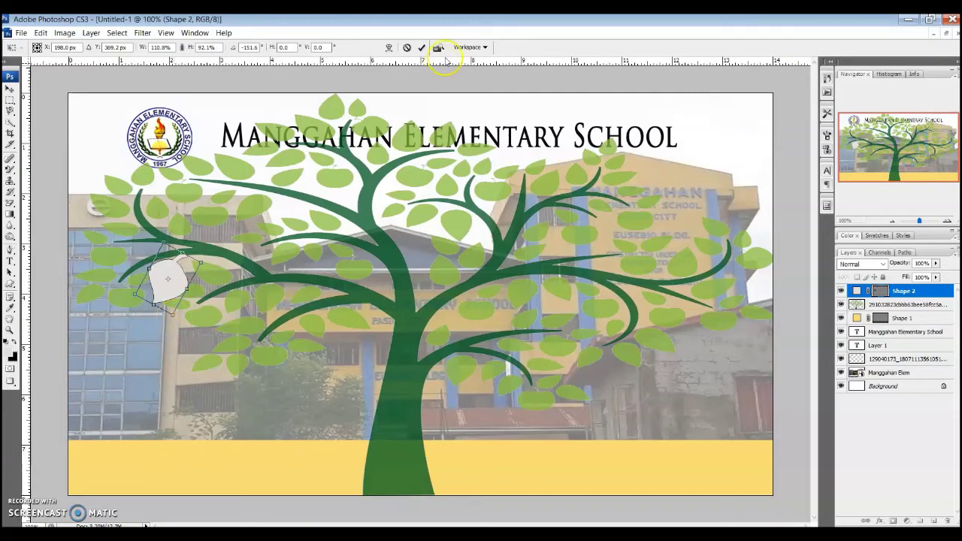
left_click(422, 49)
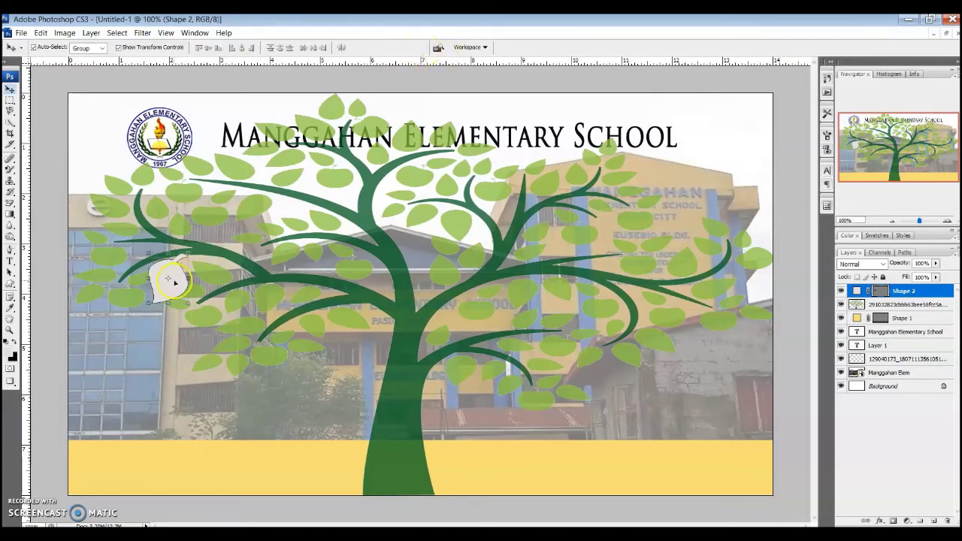
left_click_drag(177, 283, 189, 288)
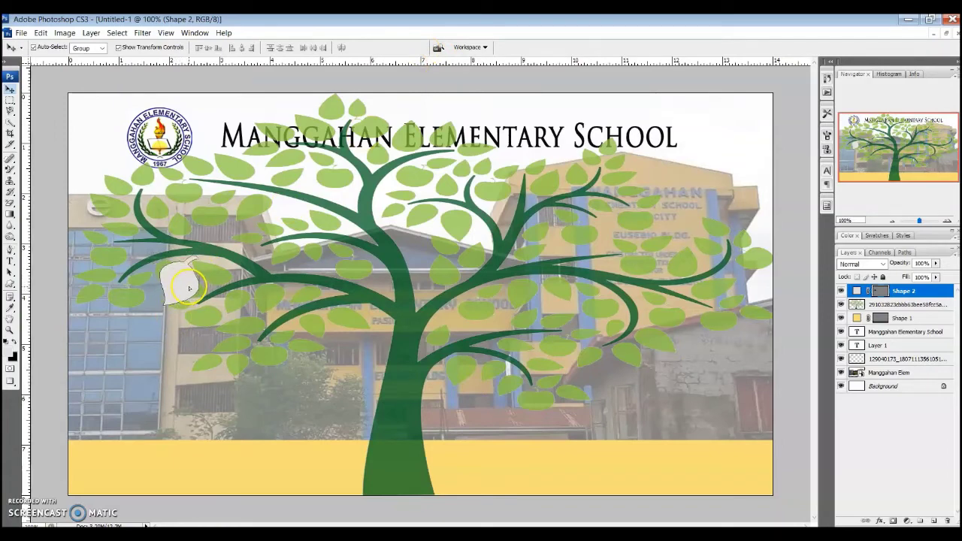
left_click(794, 348)
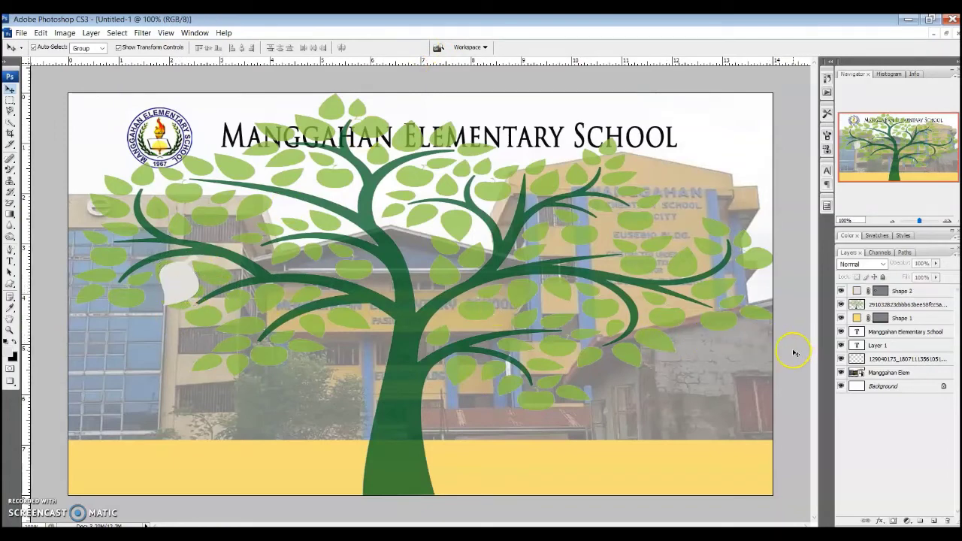
left_click(192, 288)
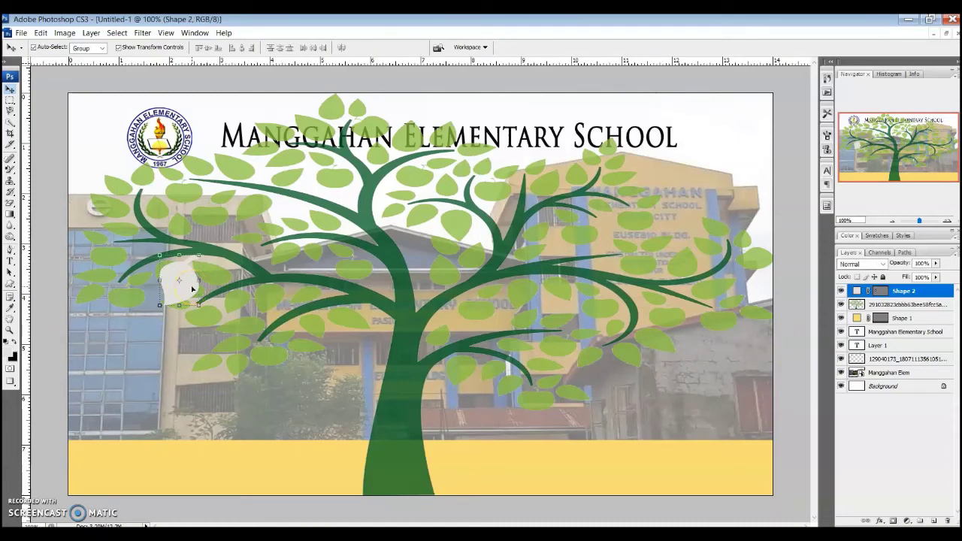
left_click(21, 32)
left_click(60, 245)
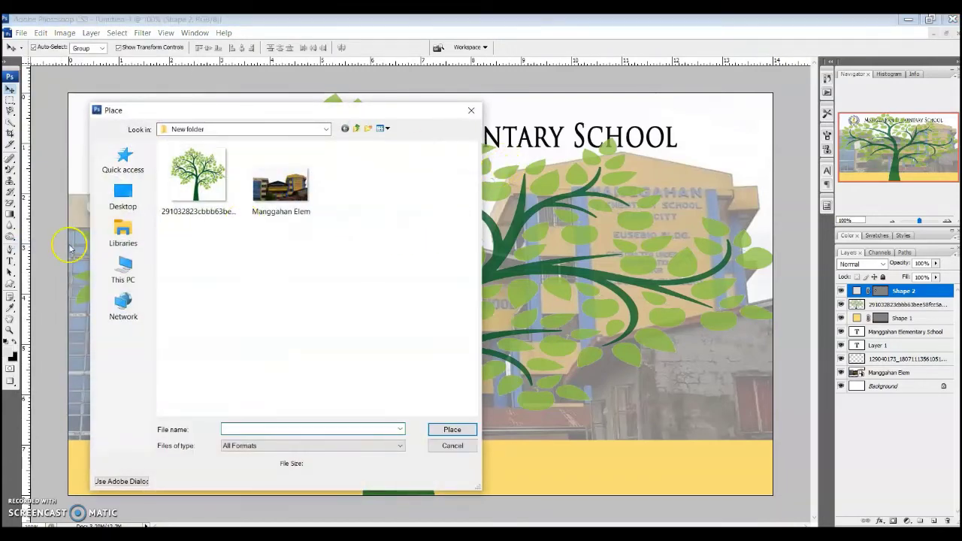
left_click(133, 248)
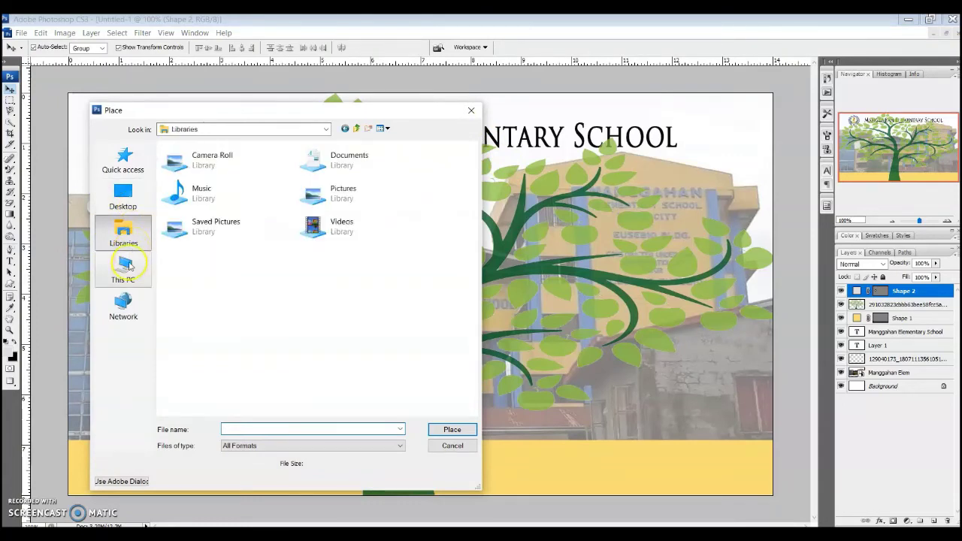
left_click(353, 203)
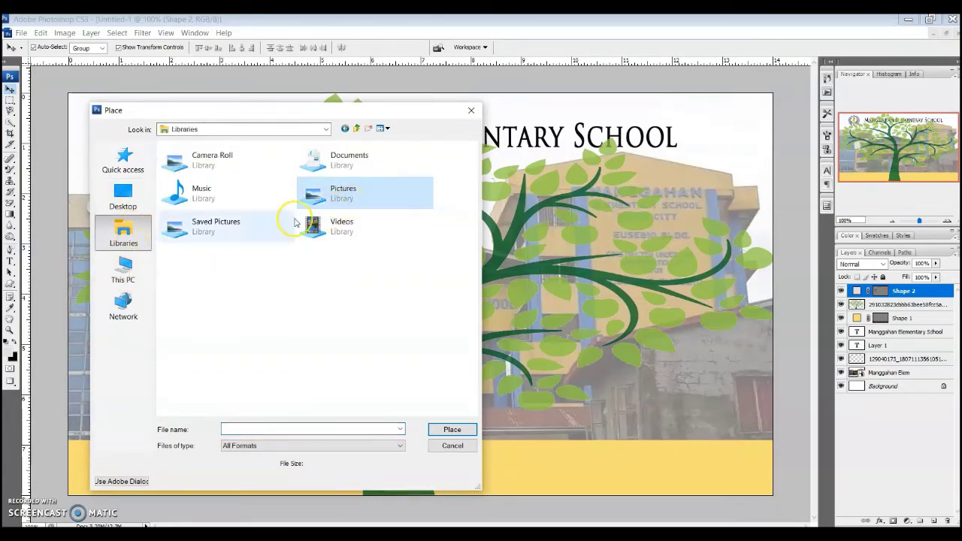
double_click(401, 199)
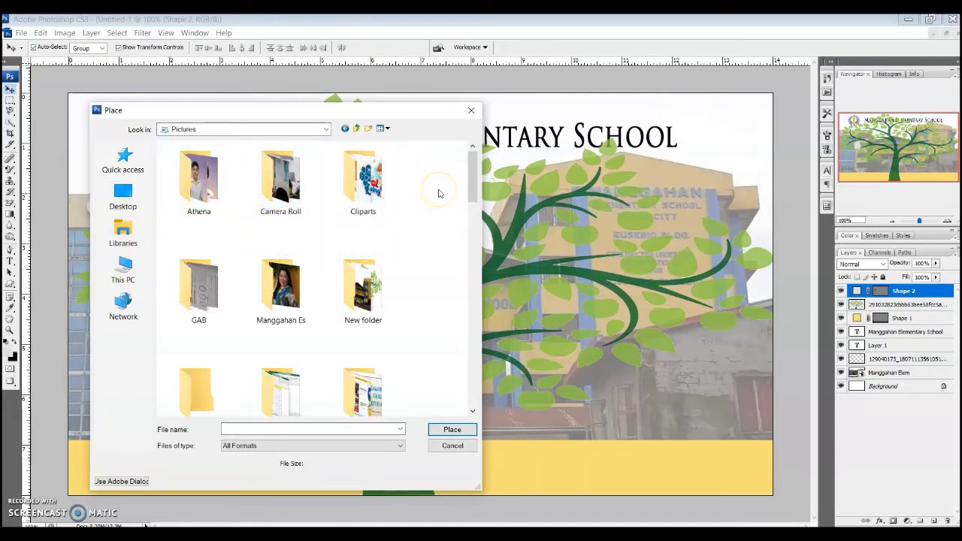
scroll(440, 193, "down", 10)
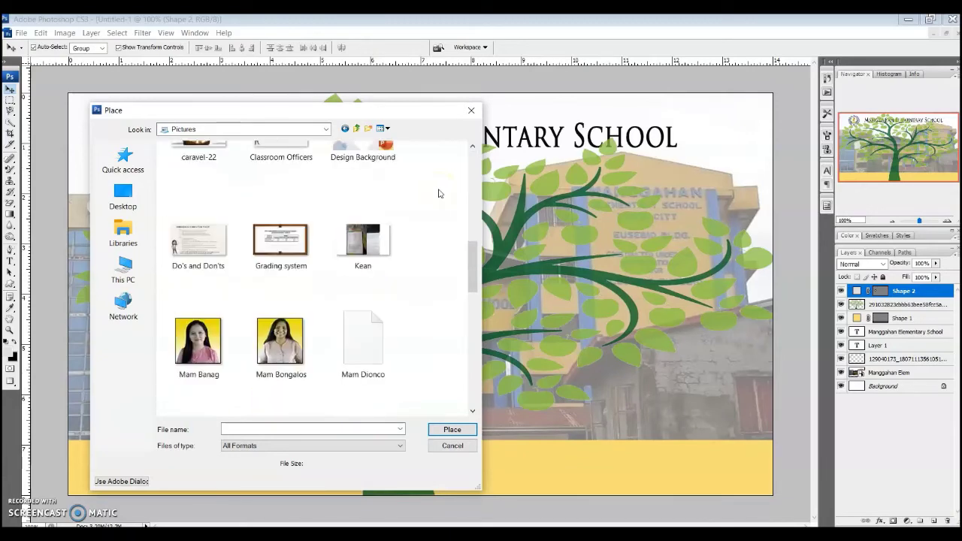
scroll(440, 193, "down", 5)
scroll(440, 193, "up", 15)
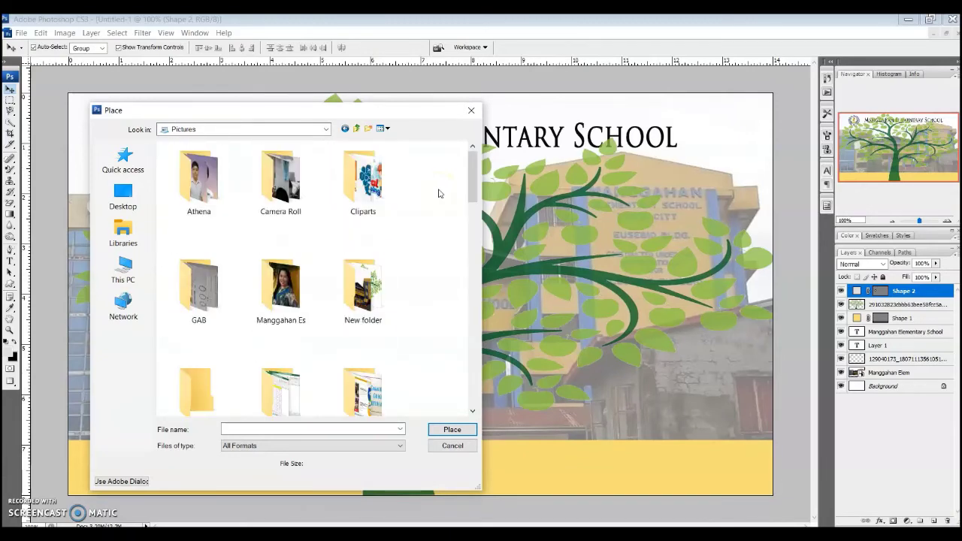
scroll(439, 193, "down", 15)
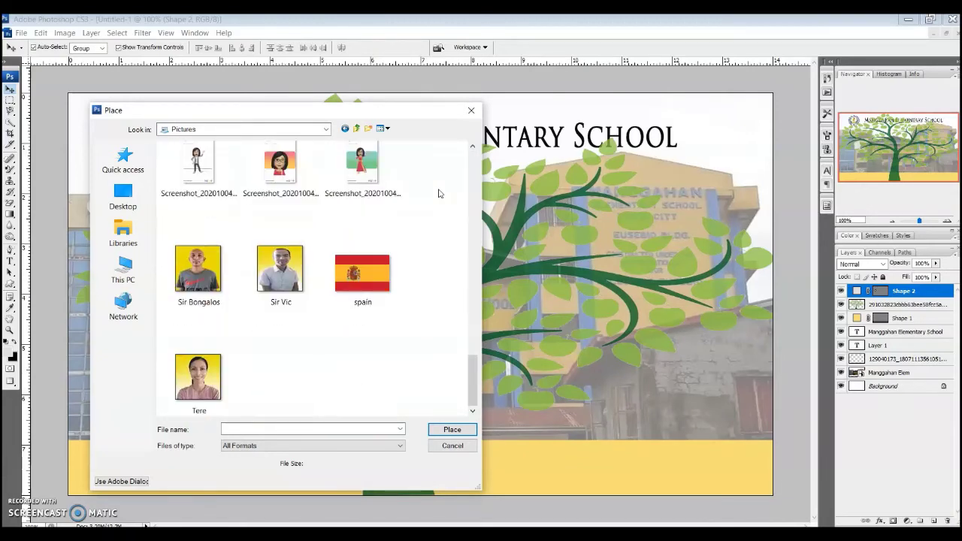
scroll(439, 193, "up", 3)
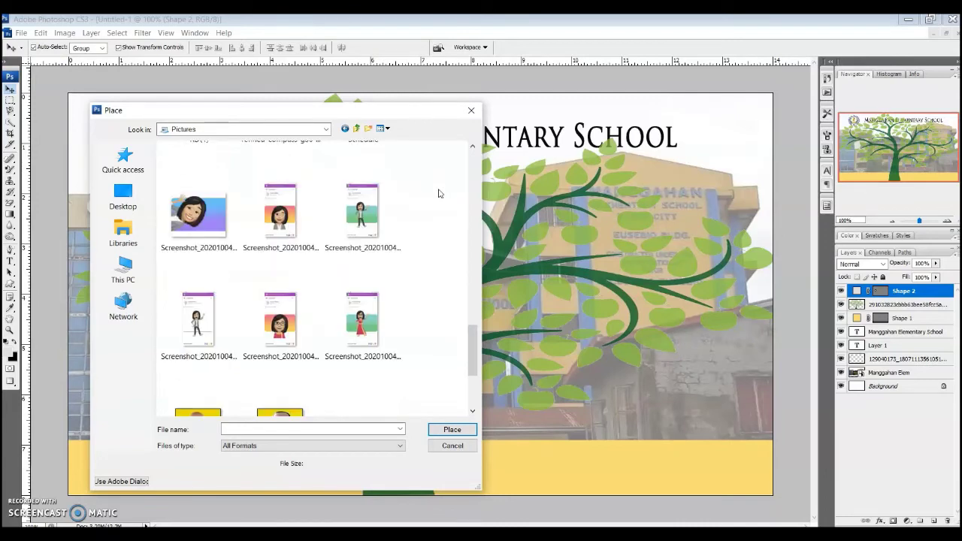
left_click(213, 220)
double_click(213, 220)
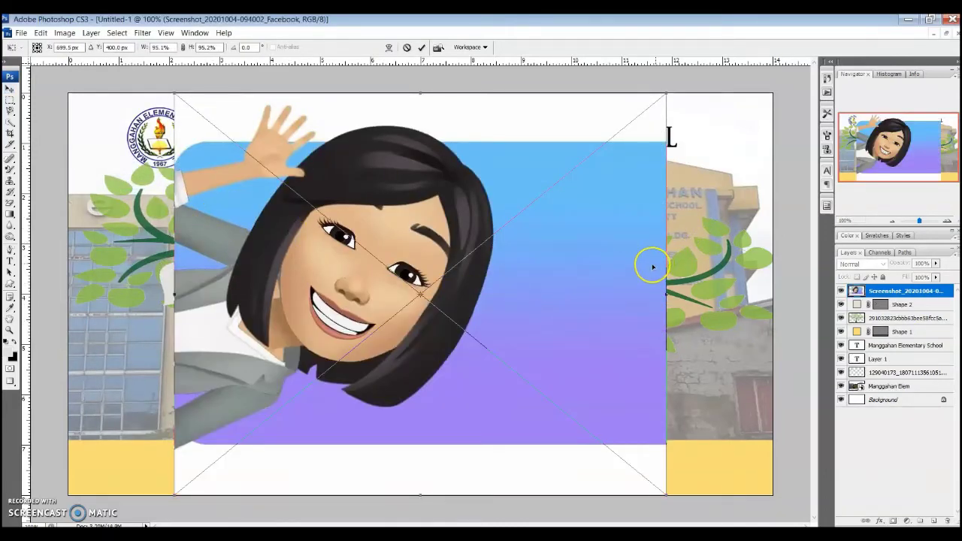
Shift the placed screenshot left, scale it down over the leaf, and select its layer.
left_click_drag(618, 277, 573, 277)
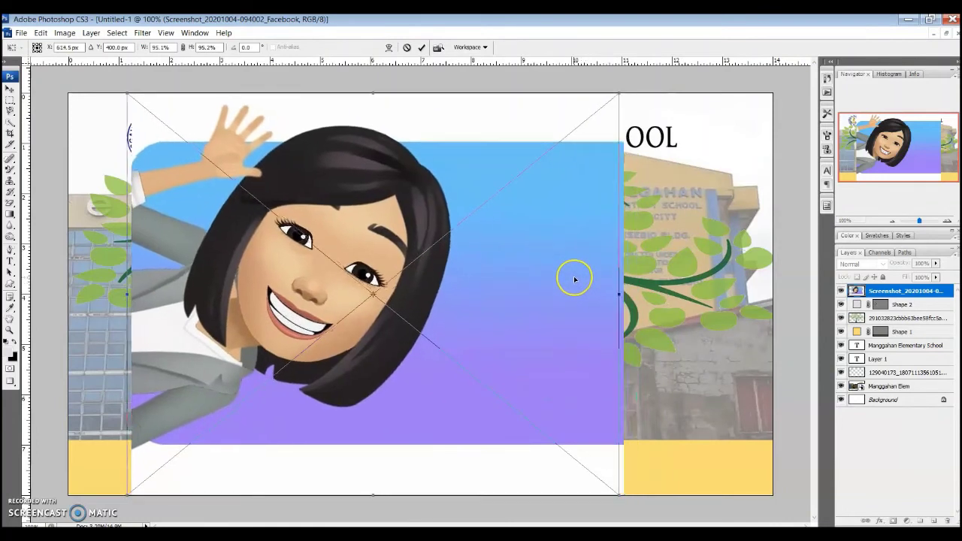
double_click(570, 271)
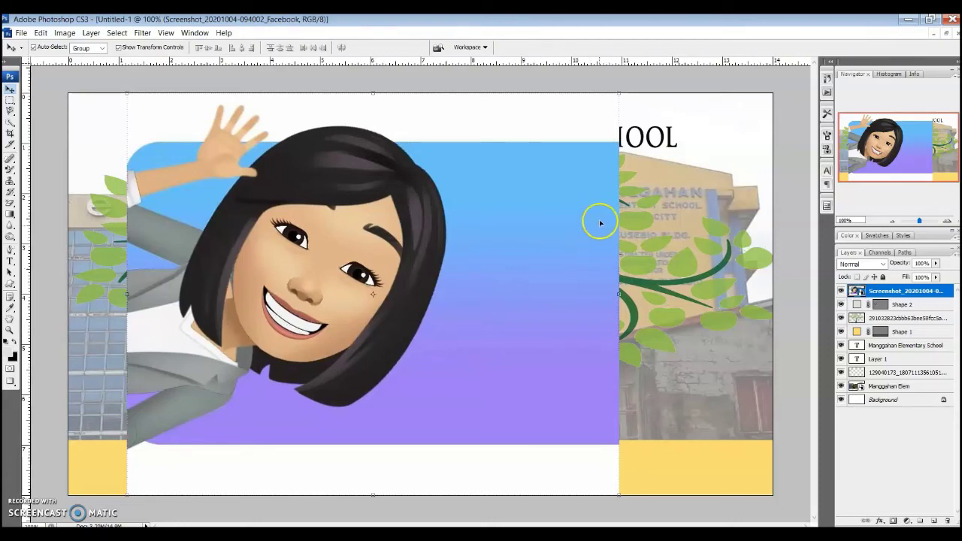
left_click_drag(618, 93, 223, 281)
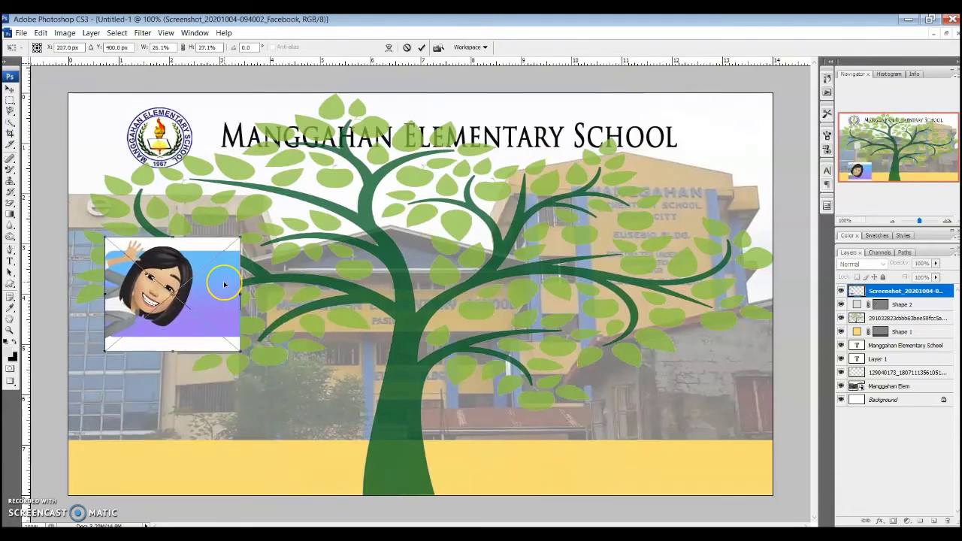
key("Return")
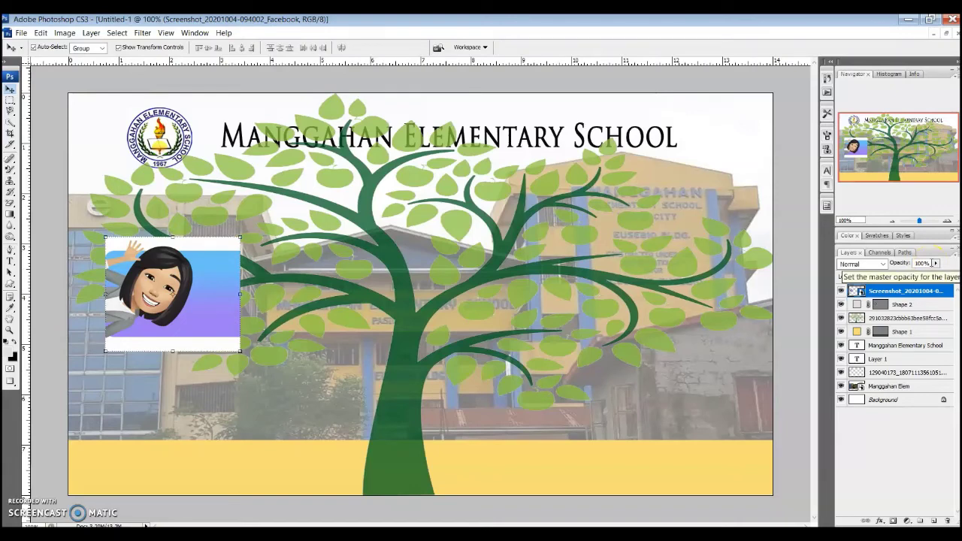
left_click(923, 291)
left_click(924, 295)
left_click(929, 292)
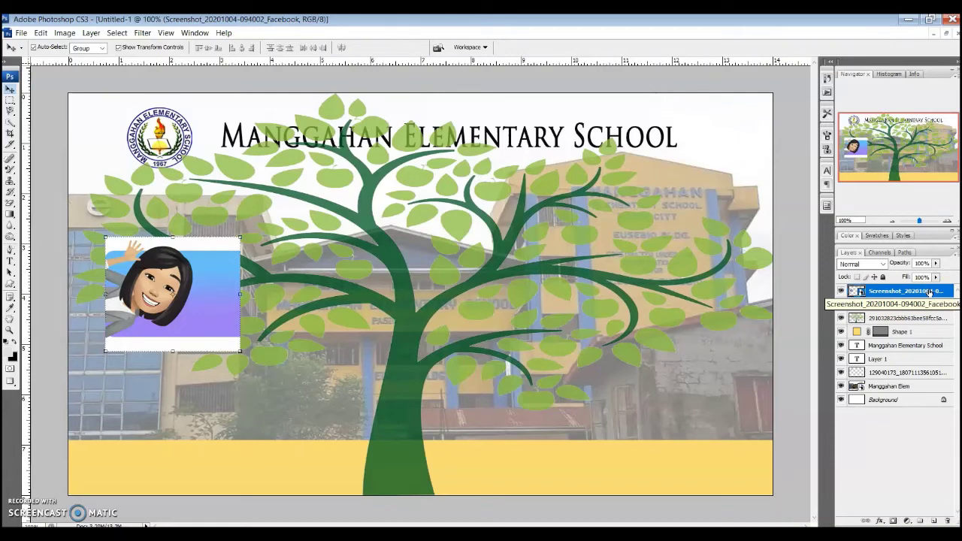
Create a clipping mask for the screenshot onto the leaf and shrink the face to fit.
right_click(929, 292)
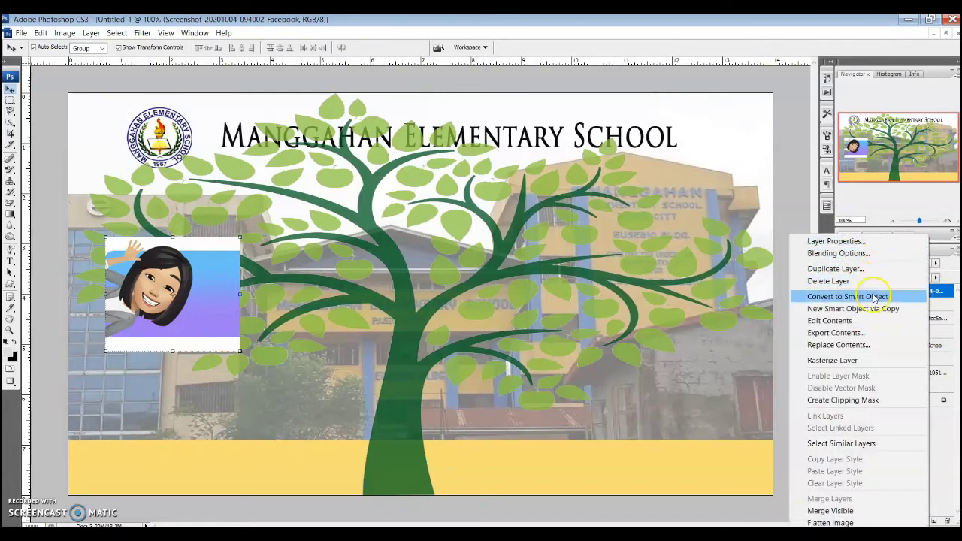
left_click(865, 388)
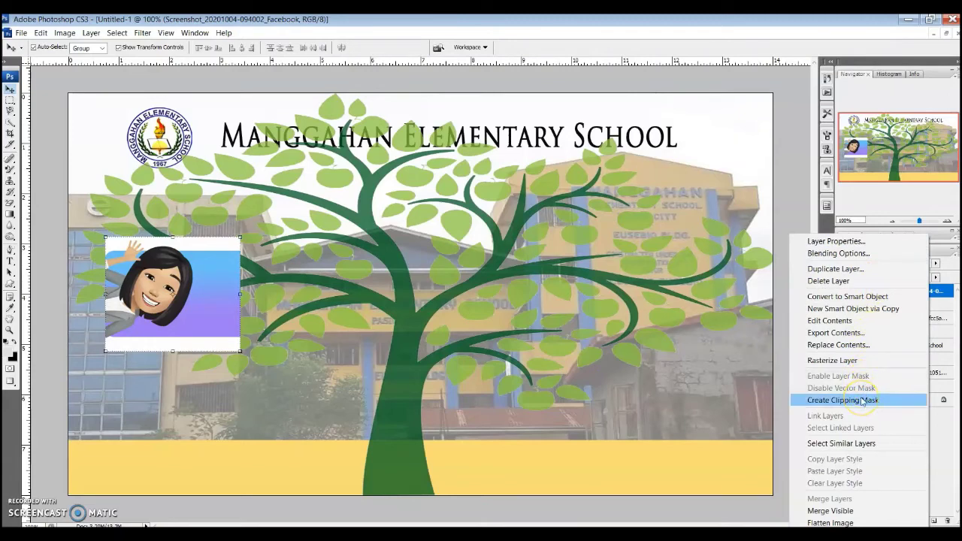
left_click(863, 400)
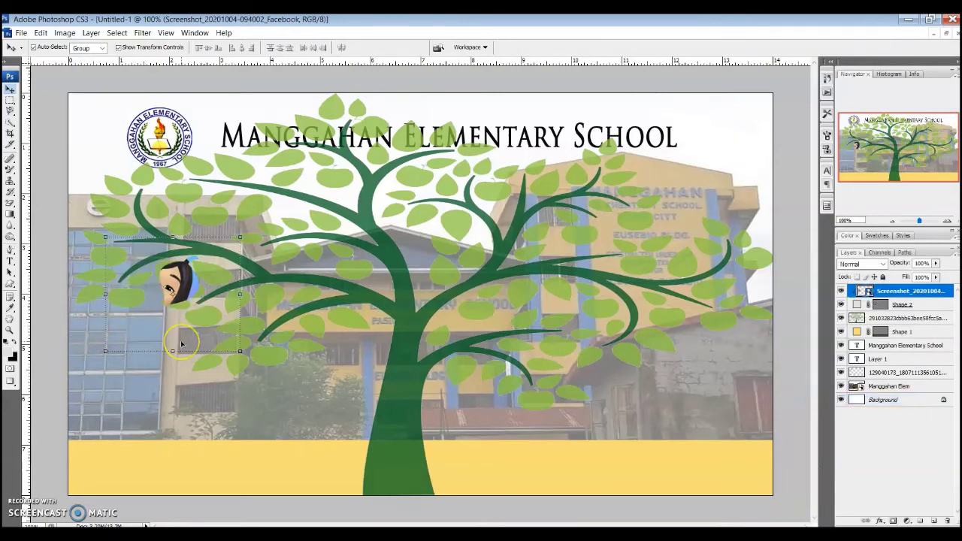
left_click(106, 350)
left_click_drag(106, 351, 159, 321)
left_click_drag(240, 237, 214, 257)
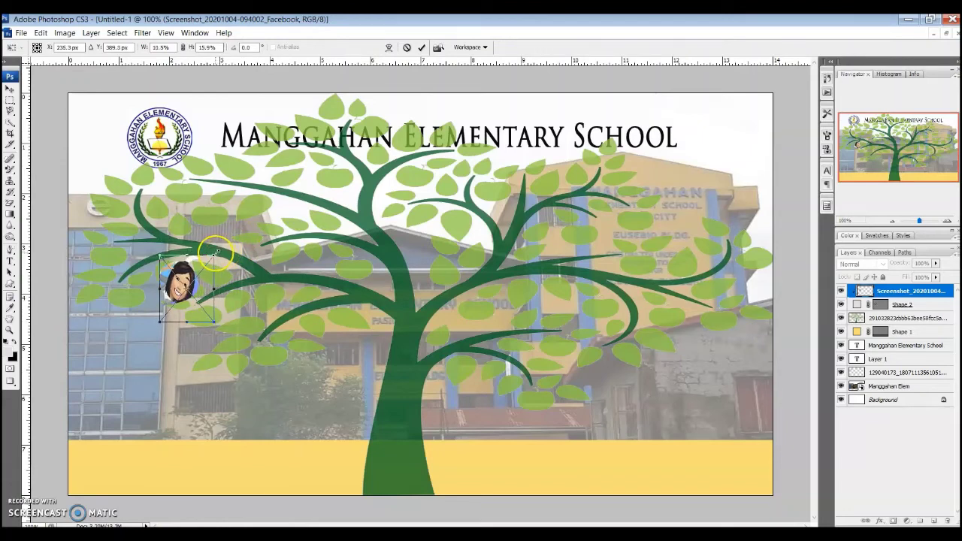
left_click(422, 47)
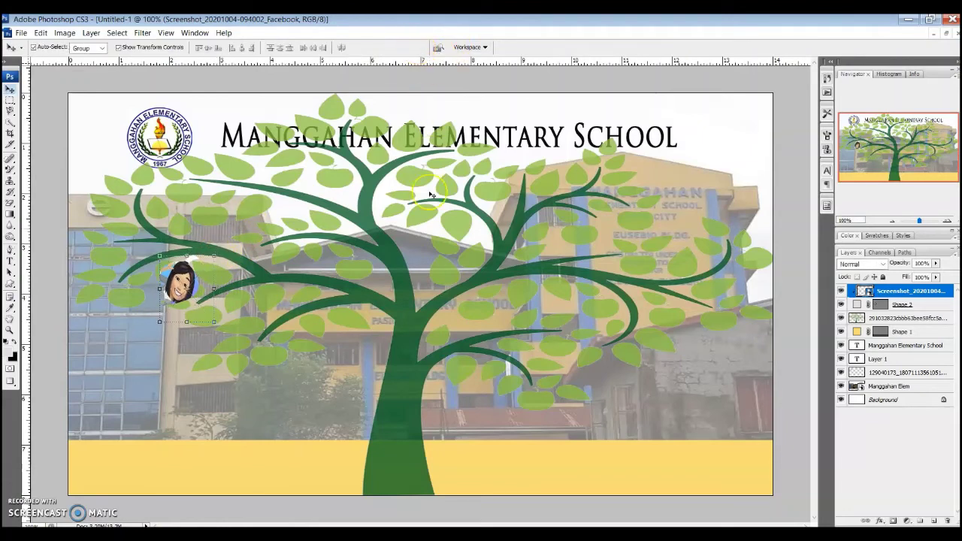
Rotate the face about -16.7° and shrink it slightly more inside the leaf.
left_click(60, 380)
left_click(181, 286)
left_click_drag(220, 246, 214, 223)
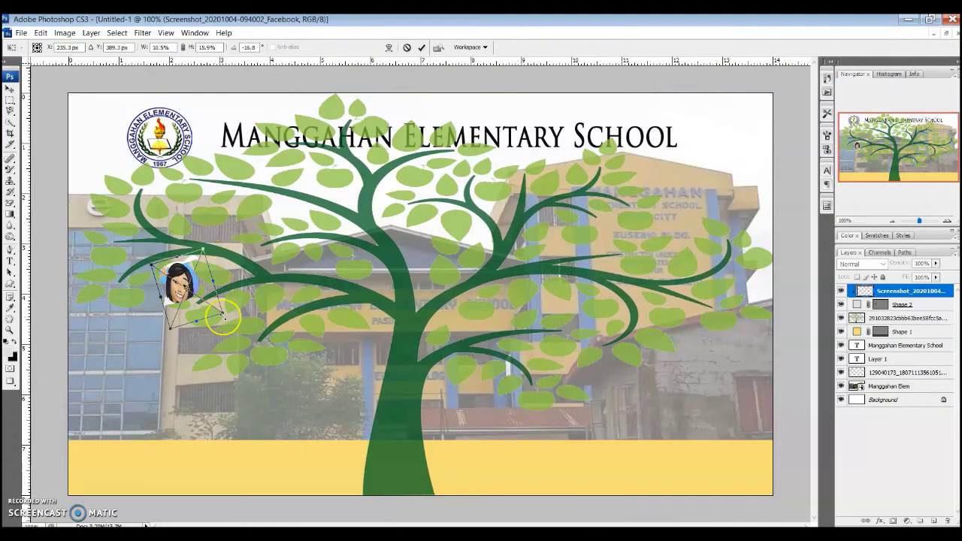
left_click_drag(219, 310, 217, 303)
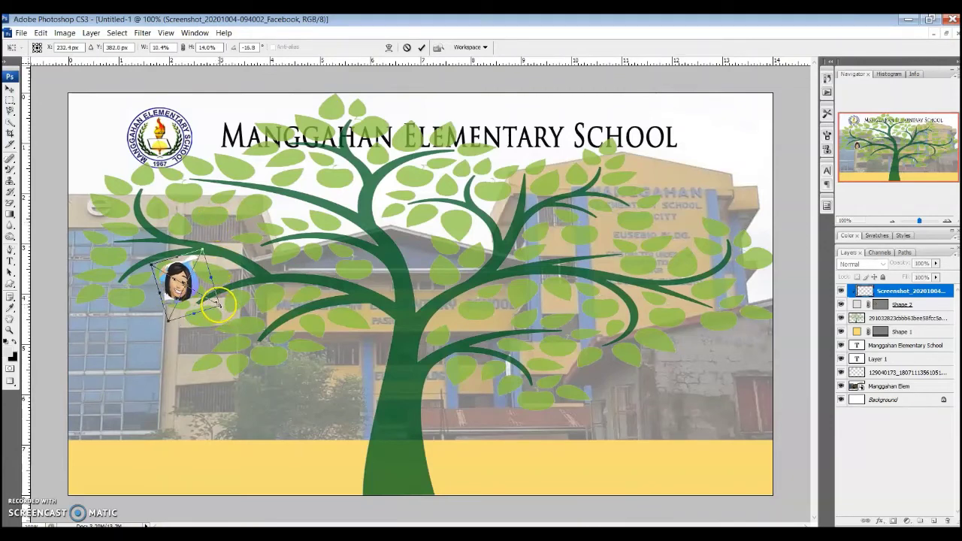
left_click(422, 47)
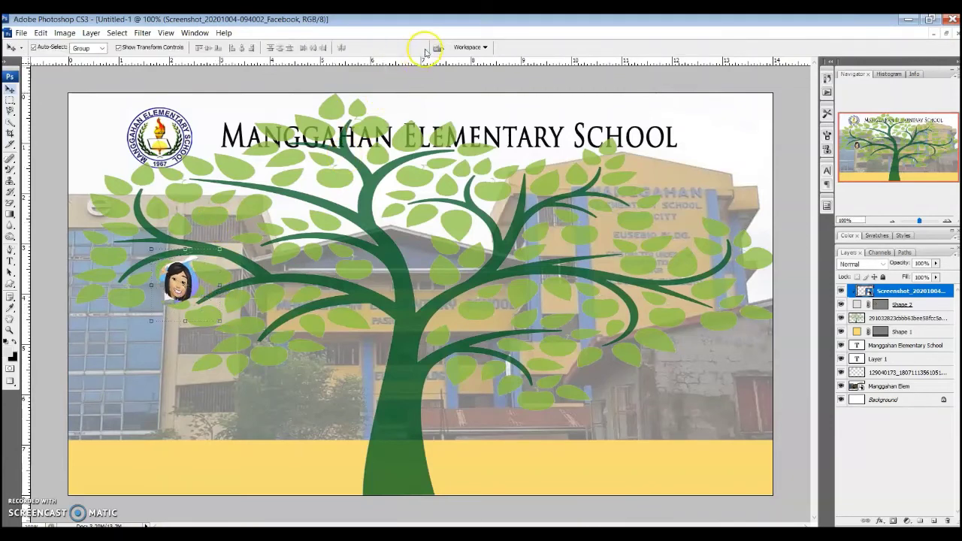
left_click(554, 73)
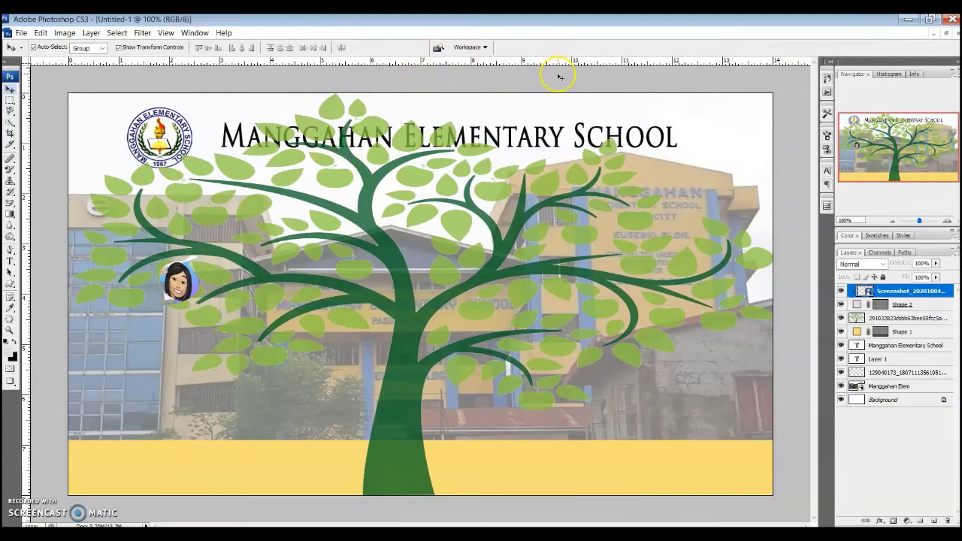
Re-clip the face into the leaf with Ctrl+Alt+G and discard the red stroke.
left_click(193, 271)
key("ctrl+alt+g")
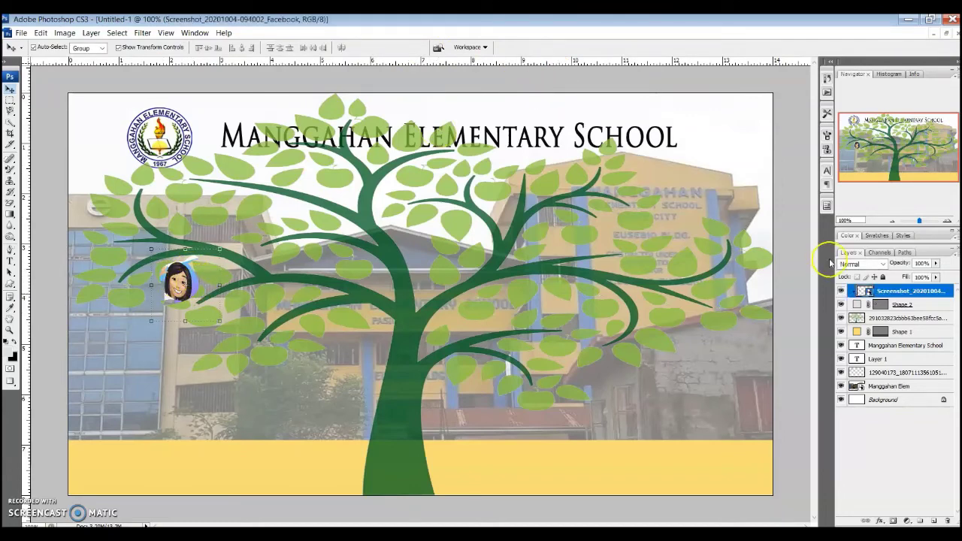
left_click(911, 305)
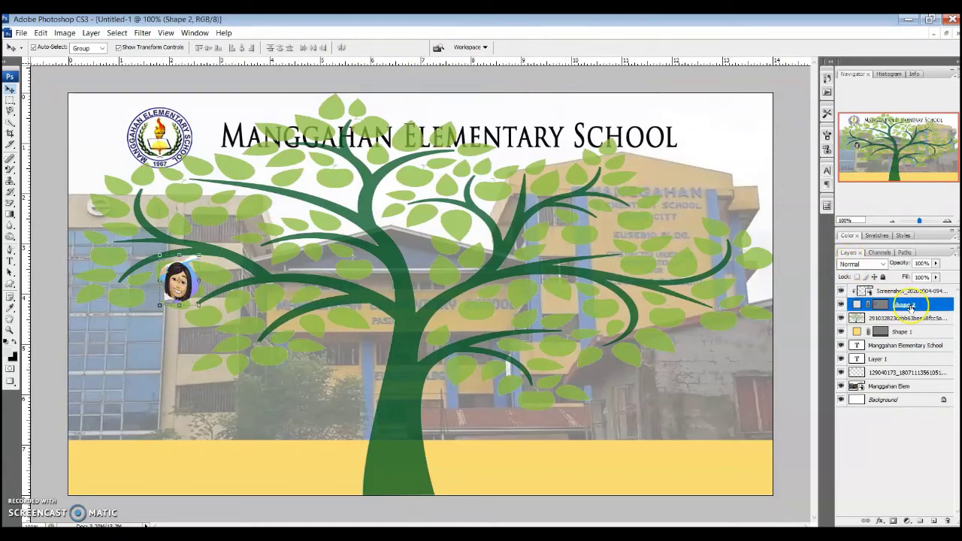
left_click(880, 520)
left_click(883, 511)
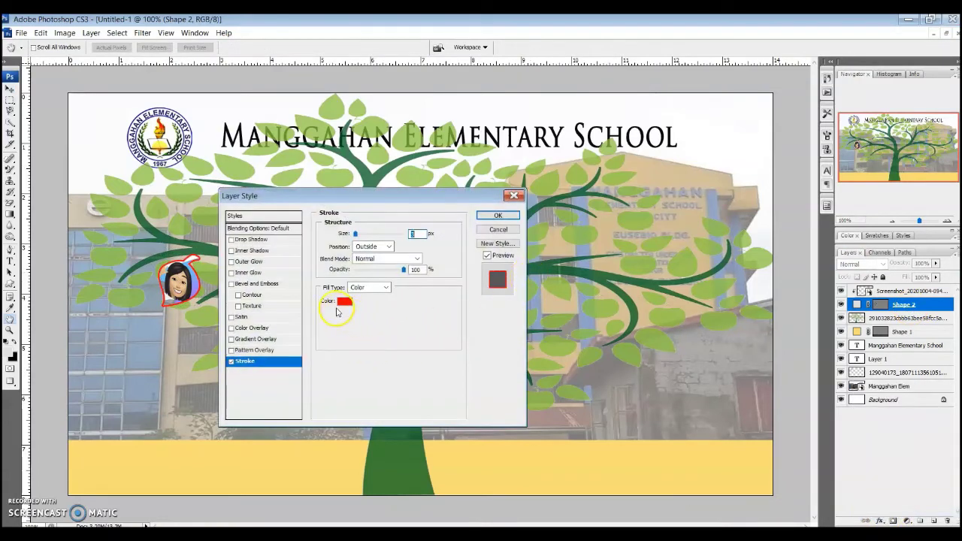
left_click(514, 195)
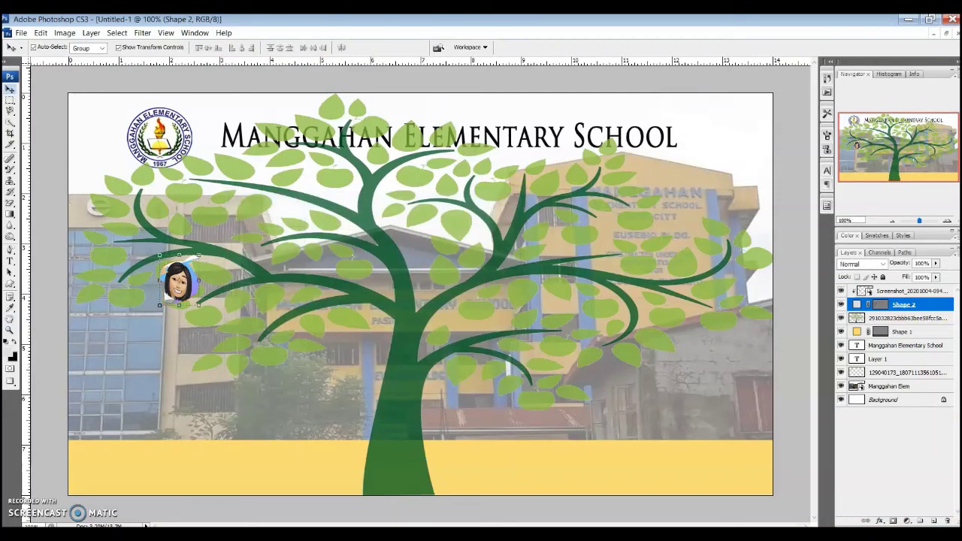
Add a pale yellow stroke (H 64, S 56, B 96, #ecf56c) to the leaf shape.
left_click(881, 522)
left_click(881, 513)
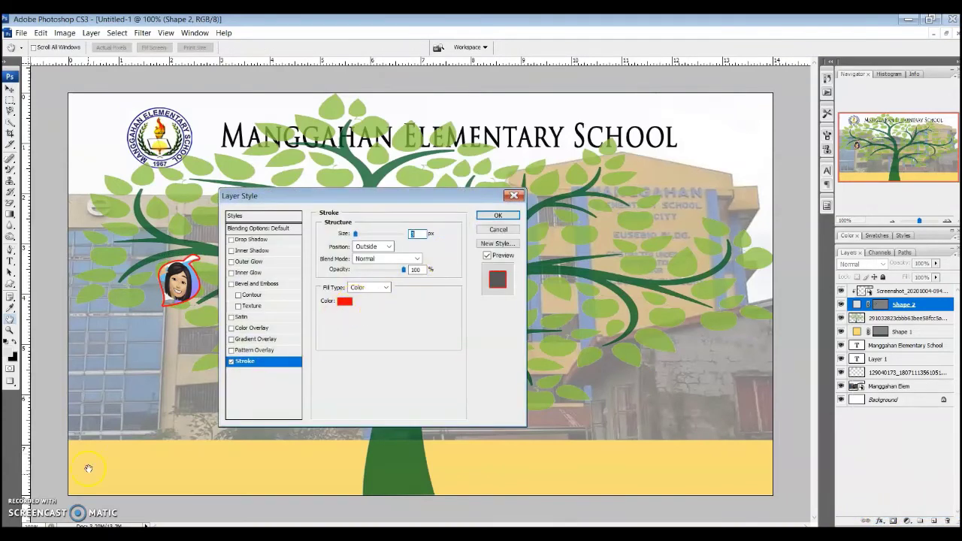
left_click(344, 301)
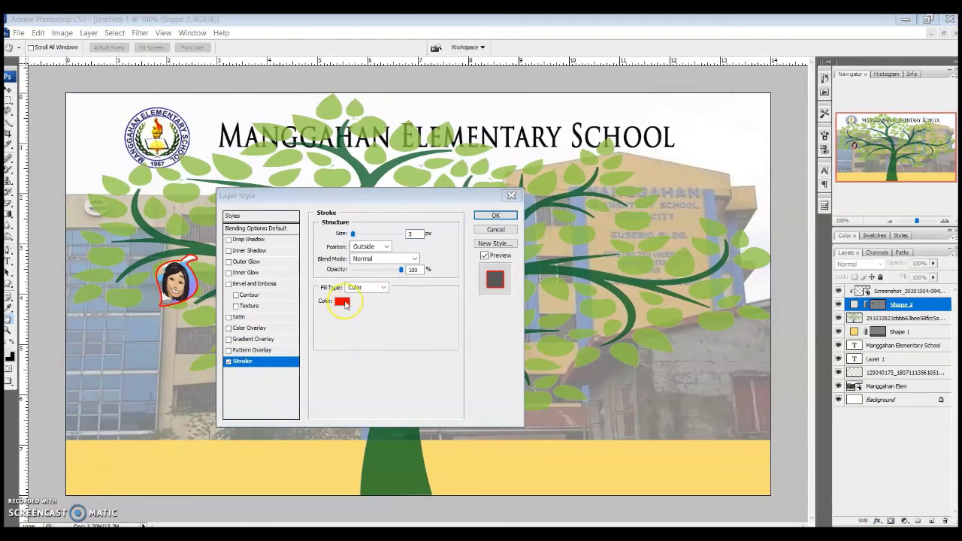
left_click(344, 301)
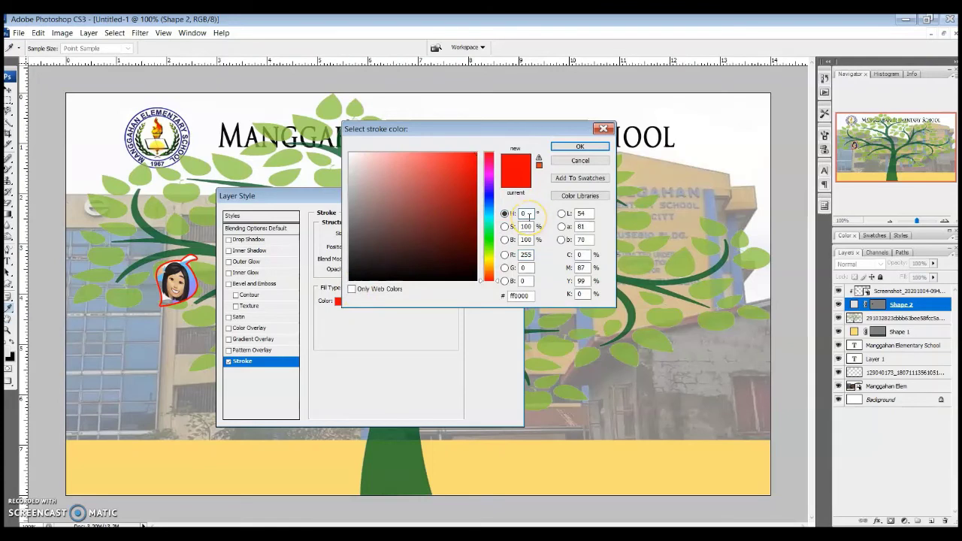
type("64")
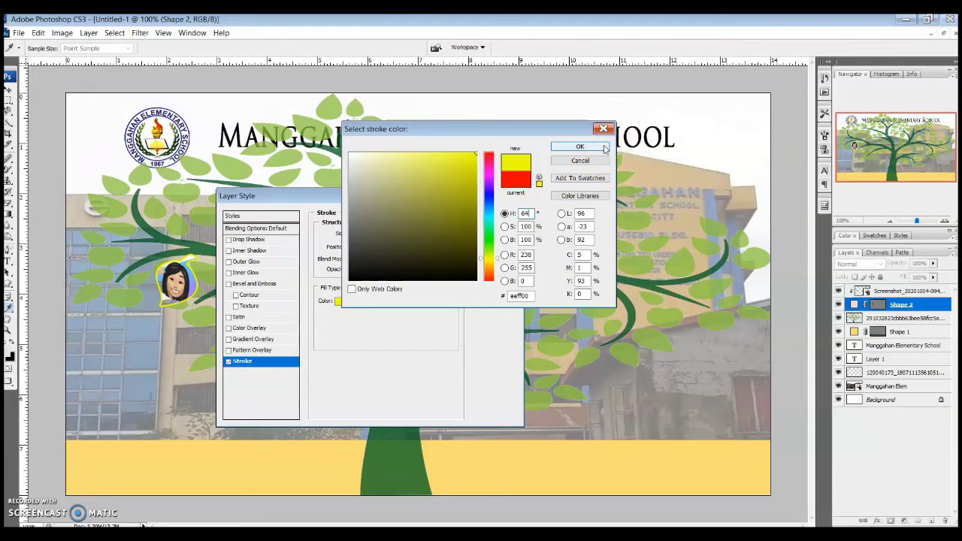
left_click(488, 240)
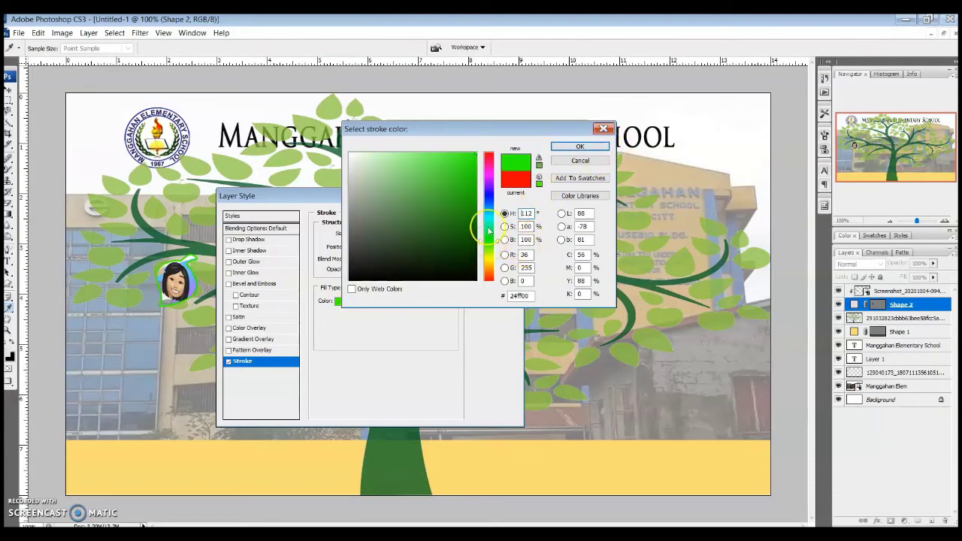
left_click_drag(445, 157, 421, 156)
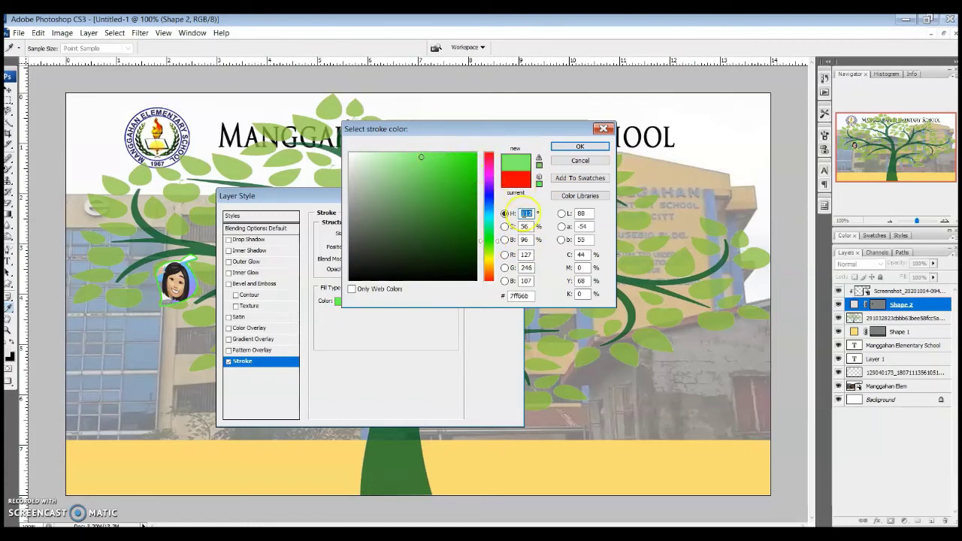
type("64")
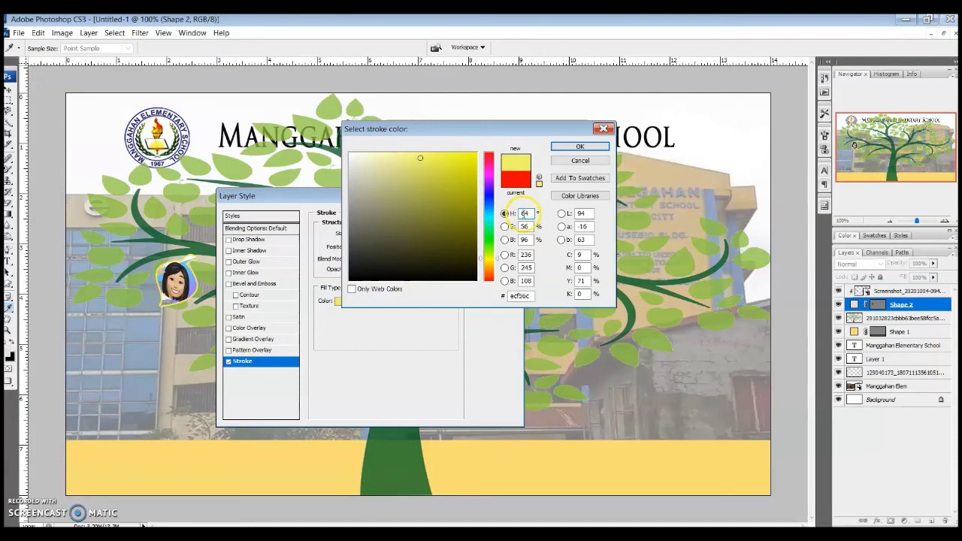
left_click(580, 147)
left_click(500, 216)
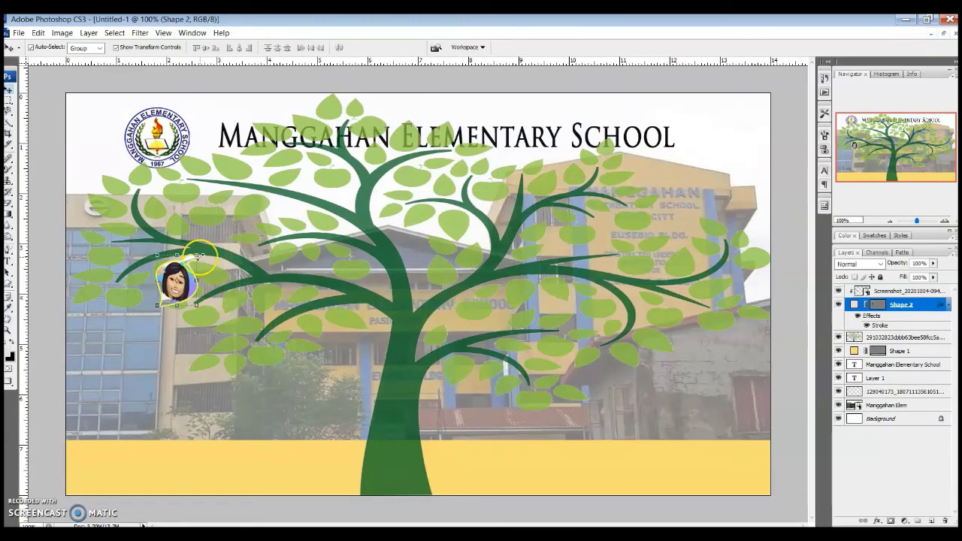
Select the faded building photo layer and switch to the Horizontal Type Tool with T.
left_click(116, 404)
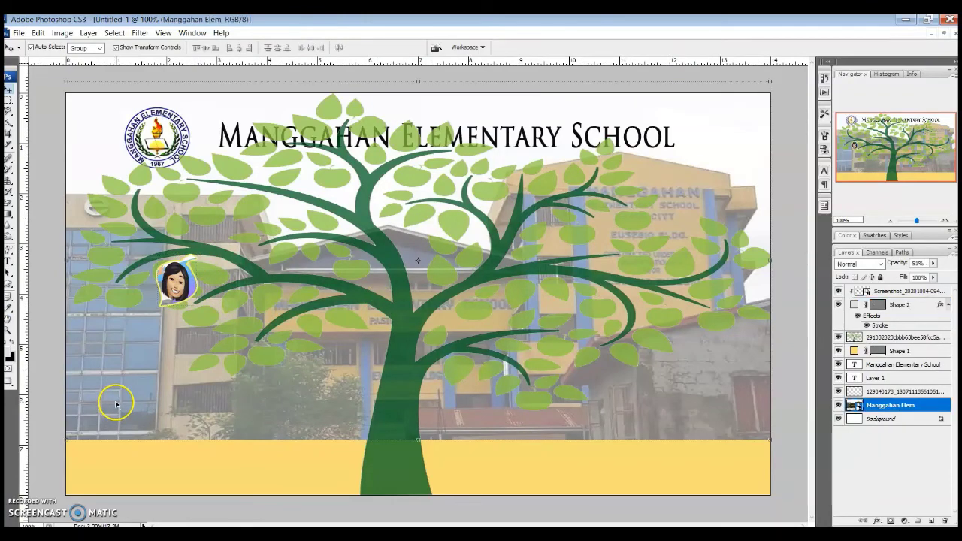
left_click(178, 299)
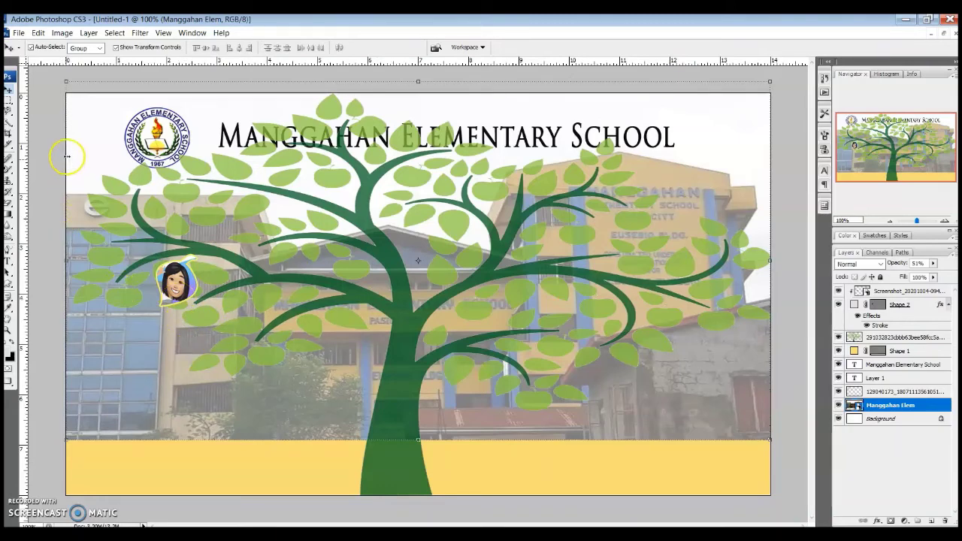
key("t")
left_click(44, 151)
left_click(8, 271)
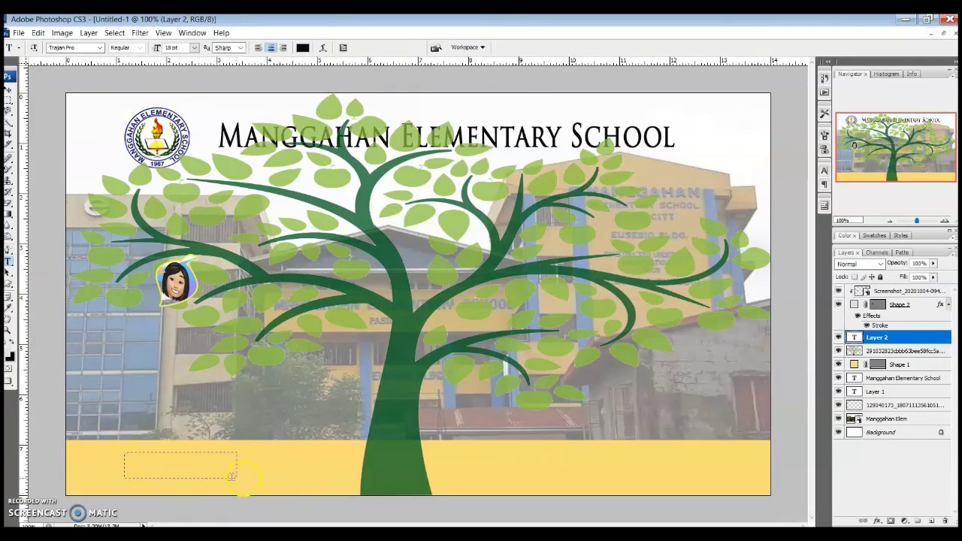
Type 'Class Adviser' in the yellow bar and move the label to its lower left.
left_click_drag(320, 487, 321, 488)
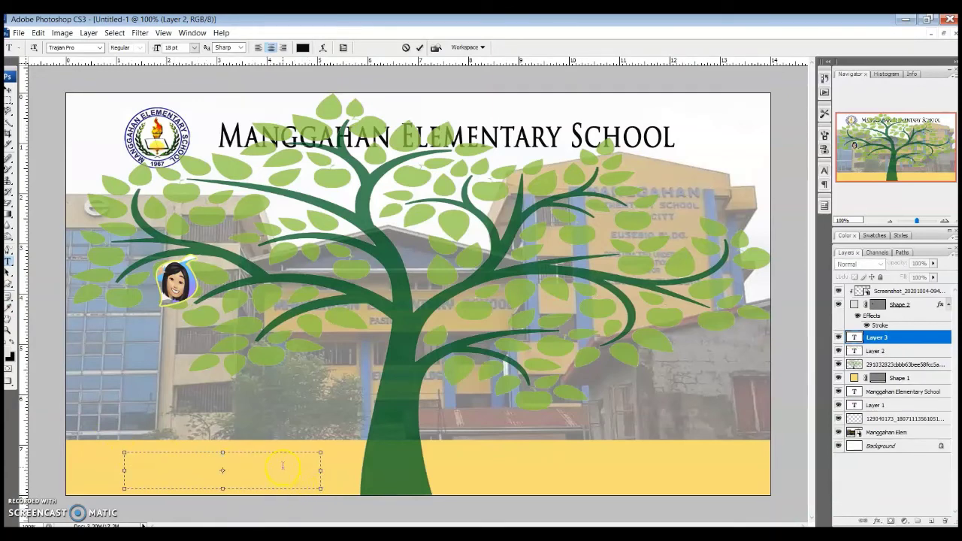
type("Class Advis")
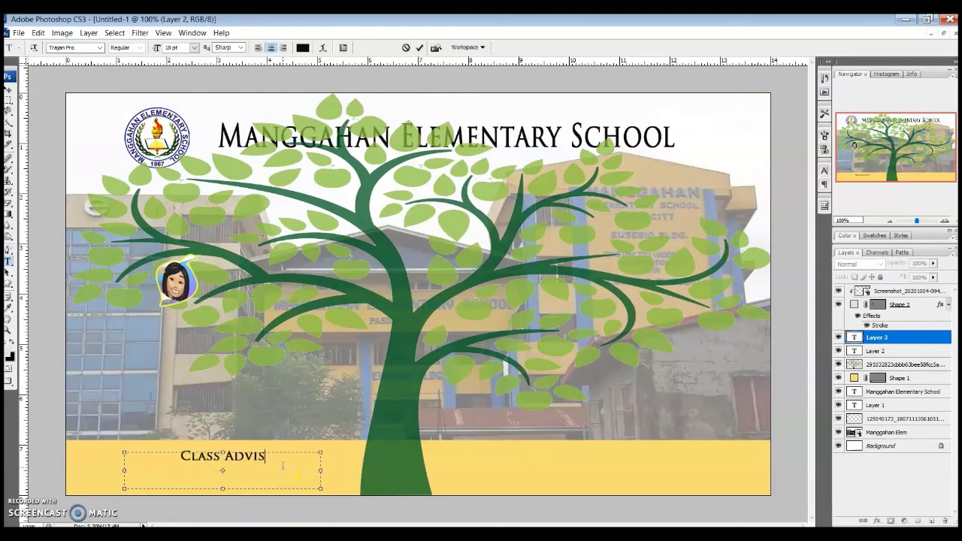
type("er")
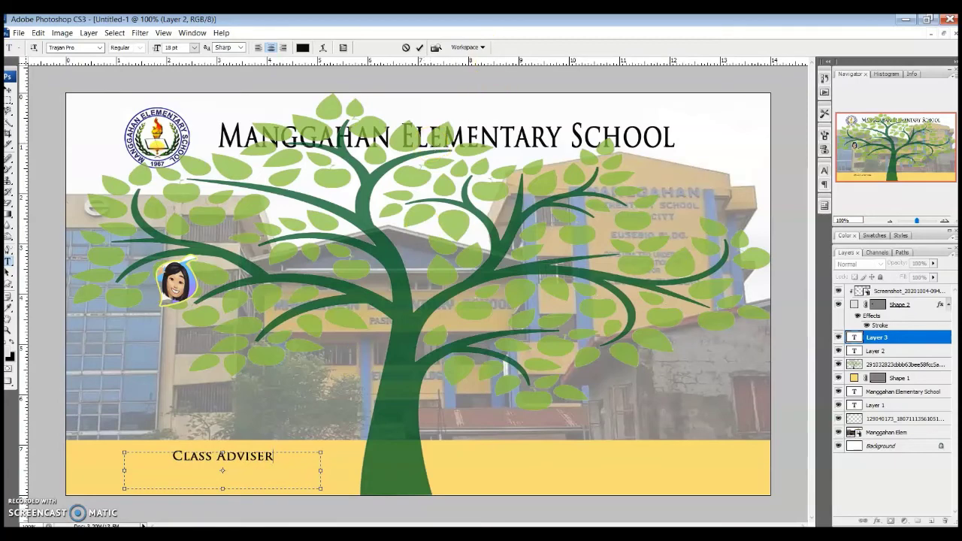
left_click(420, 47)
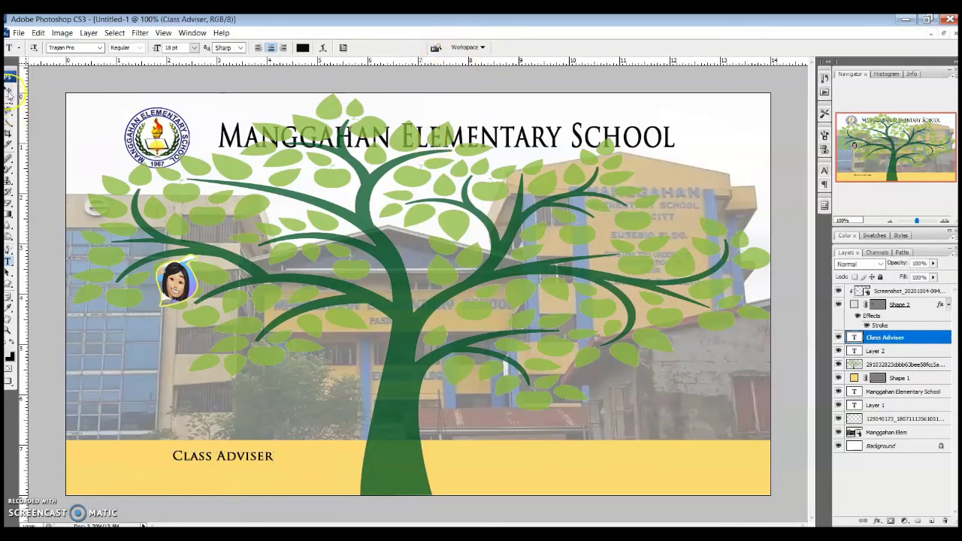
left_click(9, 89)
left_click_drag(236, 460, 218, 478)
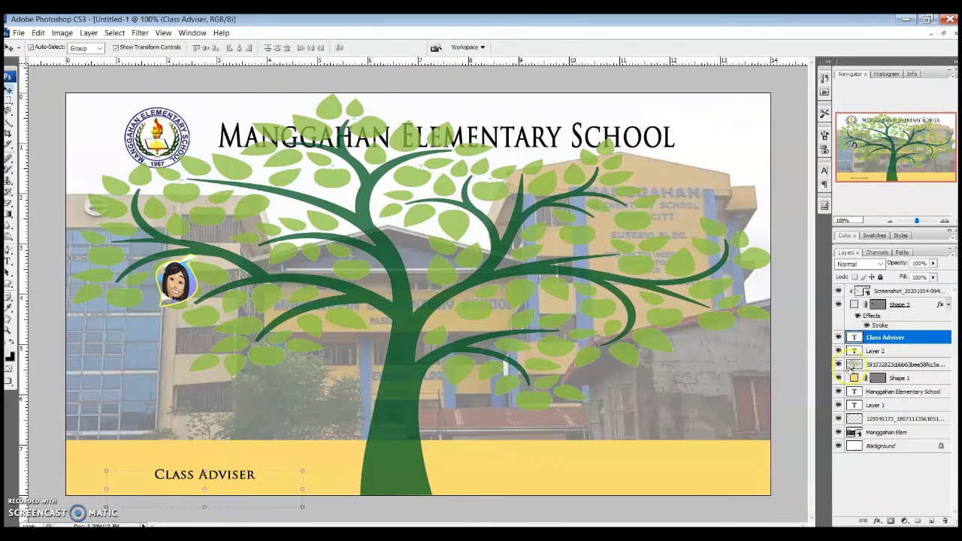
Duplicate the Class Adviser text layer and move the copy to the yellow bar's right side.
right_click(908, 339)
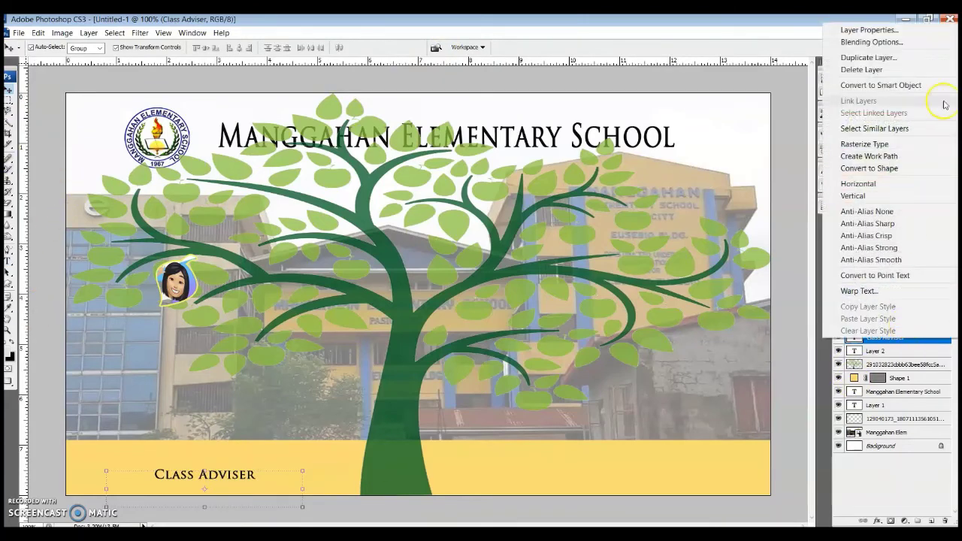
left_click(939, 57)
left_click(565, 177)
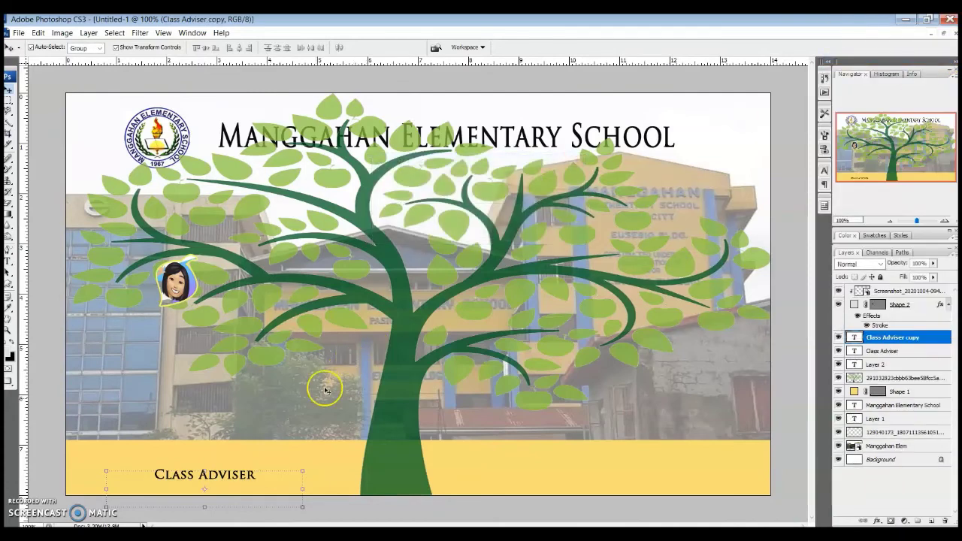
left_click_drag(485, 504, 640, 481)
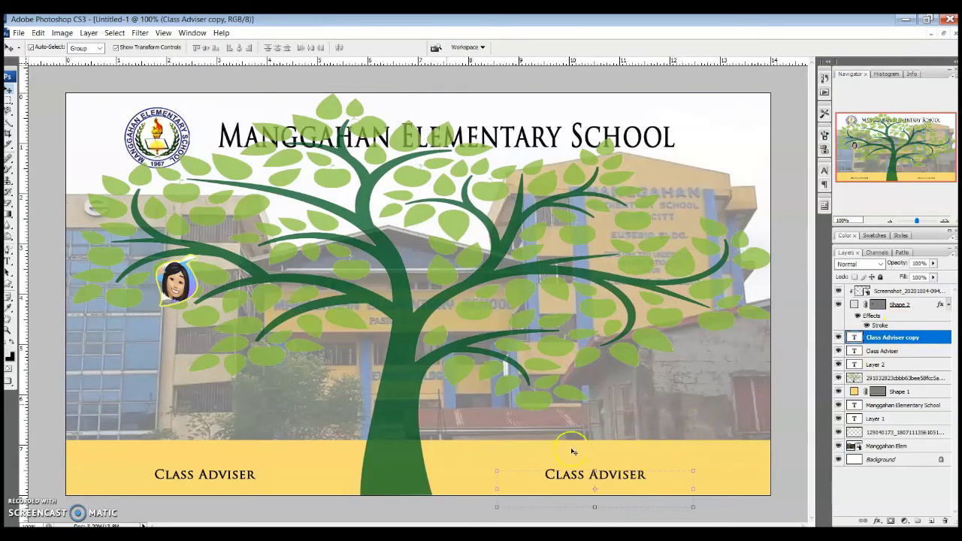
Retype the copied label as 'Principal' and commit the text.
key("t")
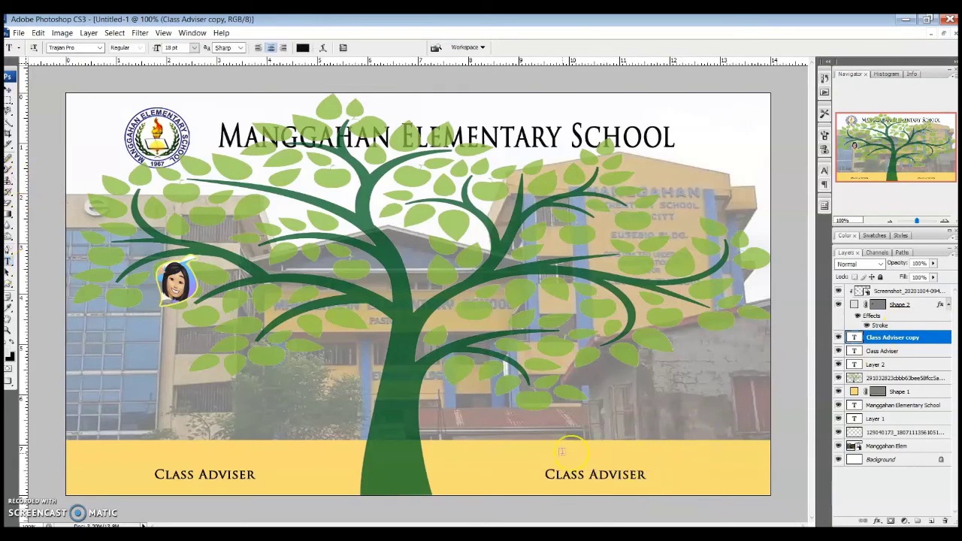
left_click(546, 473)
left_click_drag(545, 474, 662, 477)
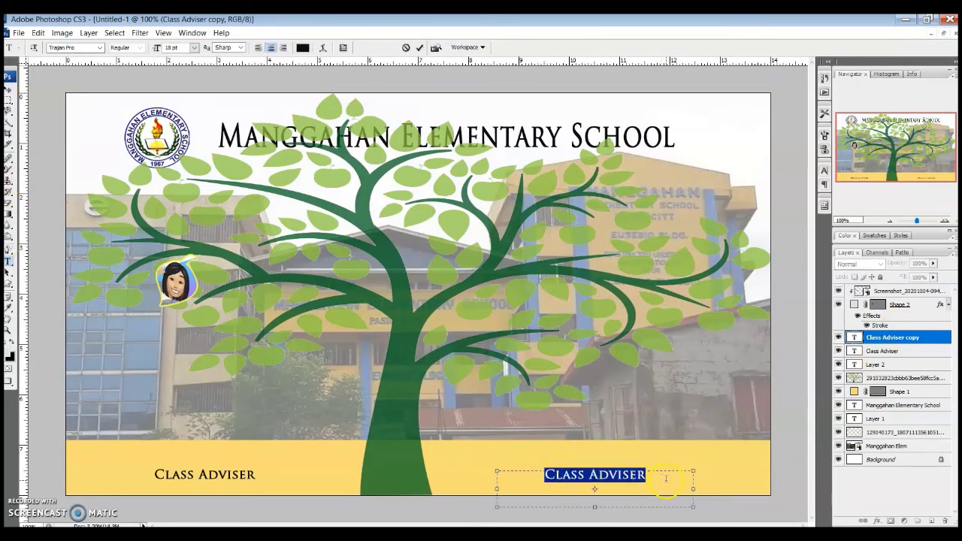
type("PRINCI")
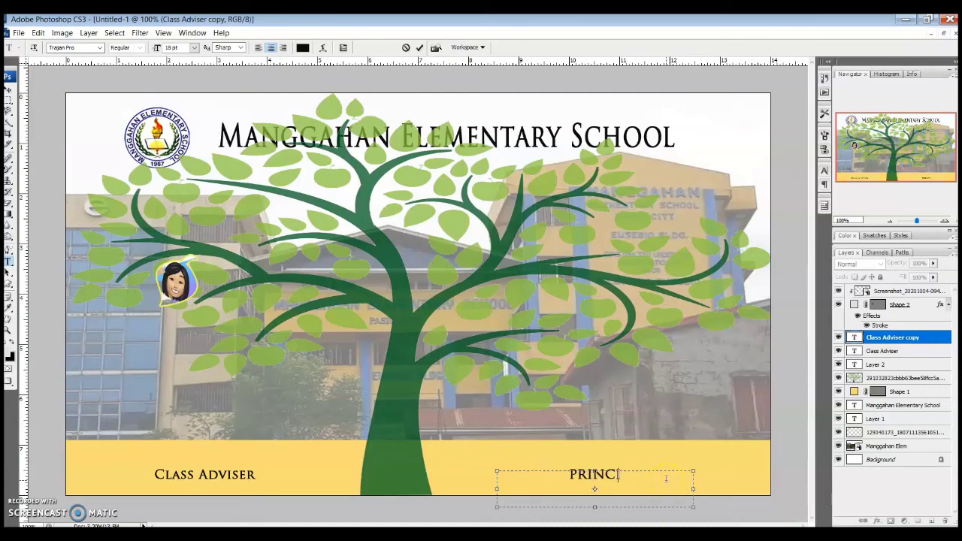
key("BackSpace")
key("BackSpace")
key("BackSpace")
type("incipal")
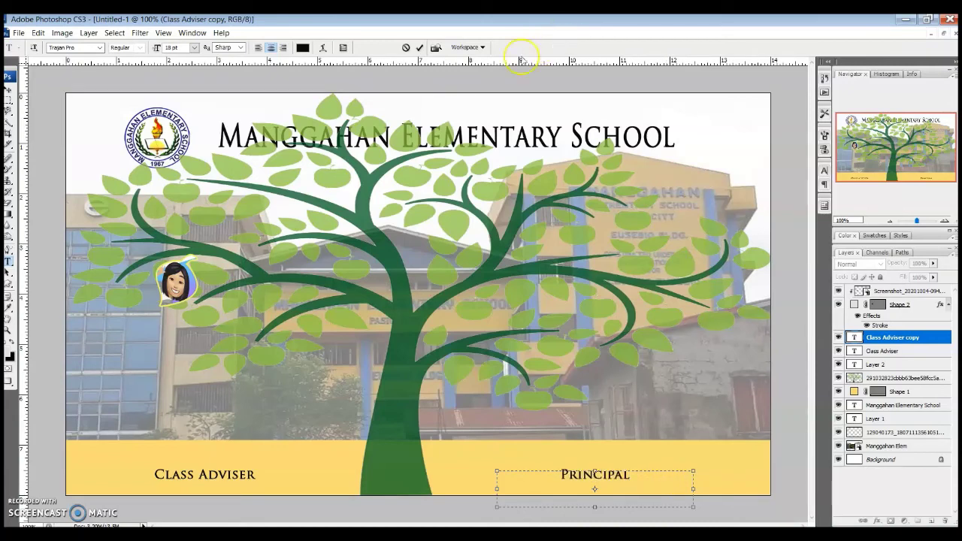
left_click(418, 47)
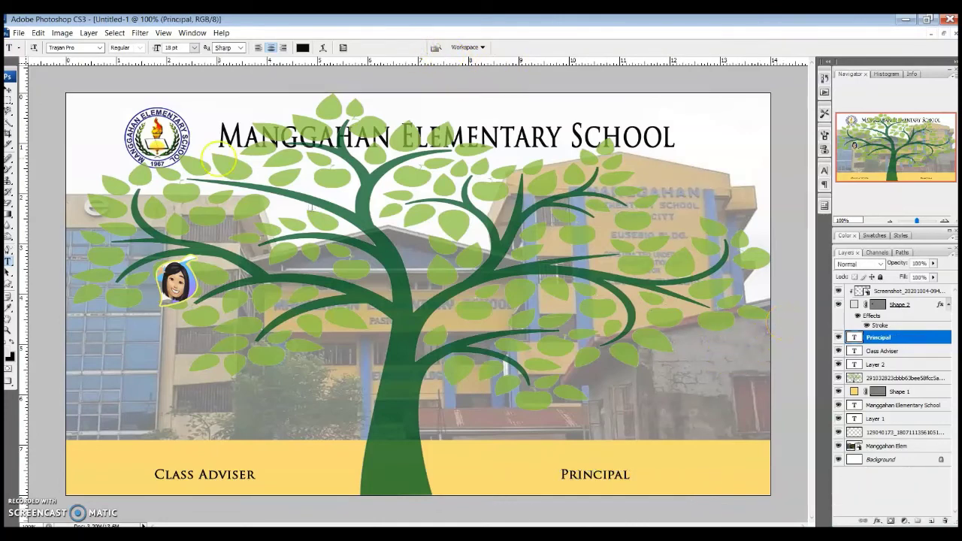
left_click(9, 91)
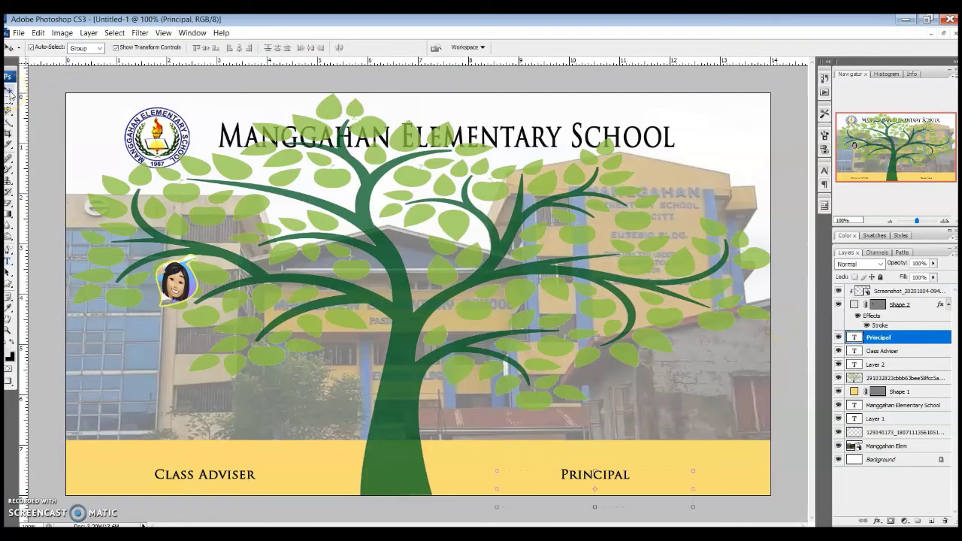
Raise the school title layer in the stack, then try Drop Shadow and cancel it unapplied.
left_click(529, 135)
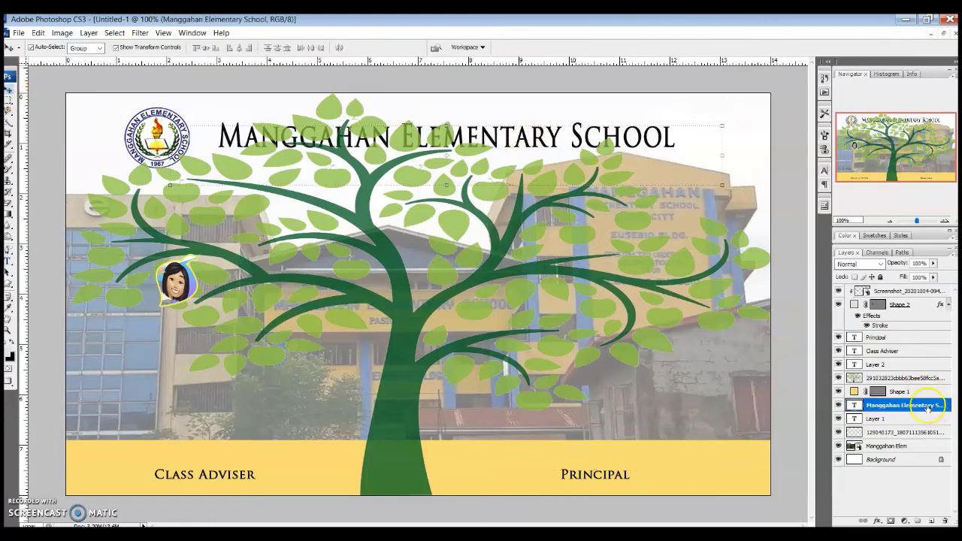
left_click_drag(932, 405, 932, 365)
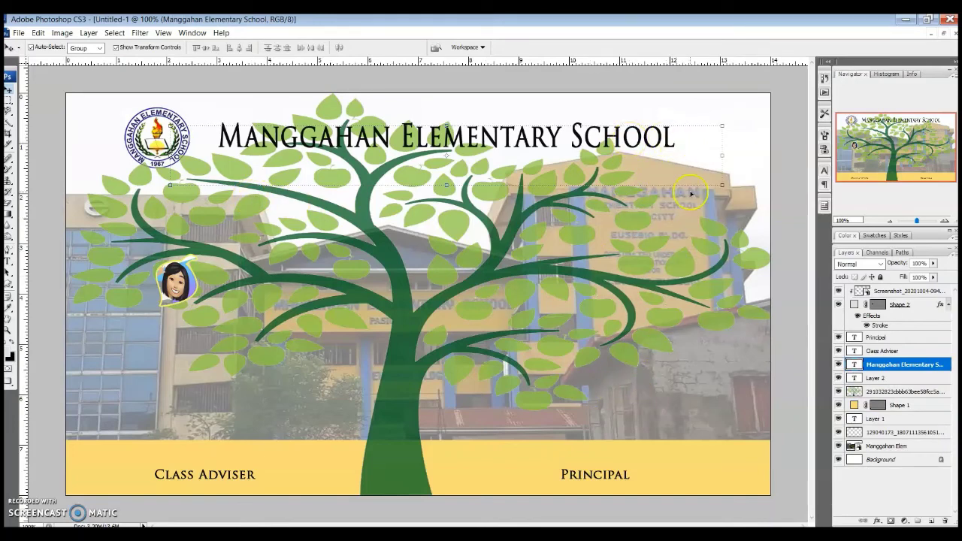
left_click(877, 520)
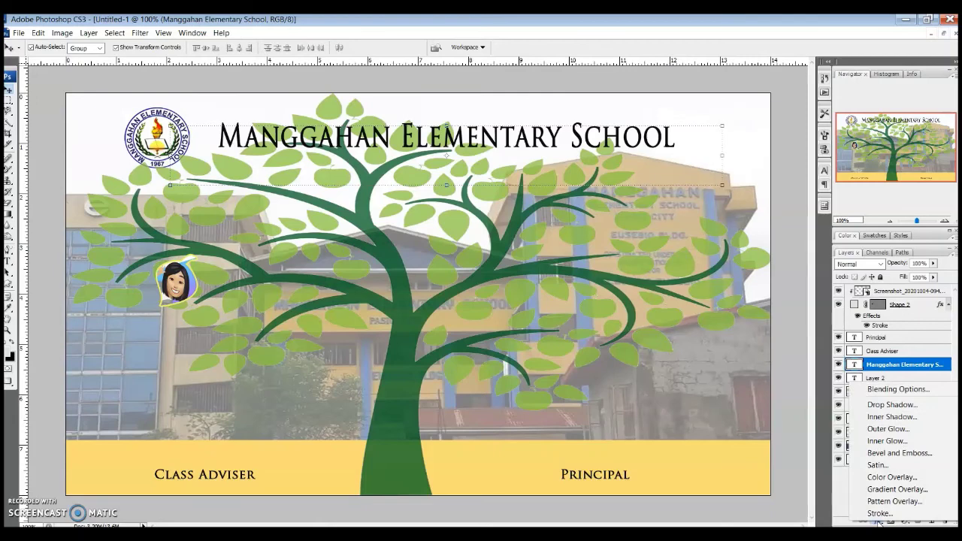
left_click(912, 406)
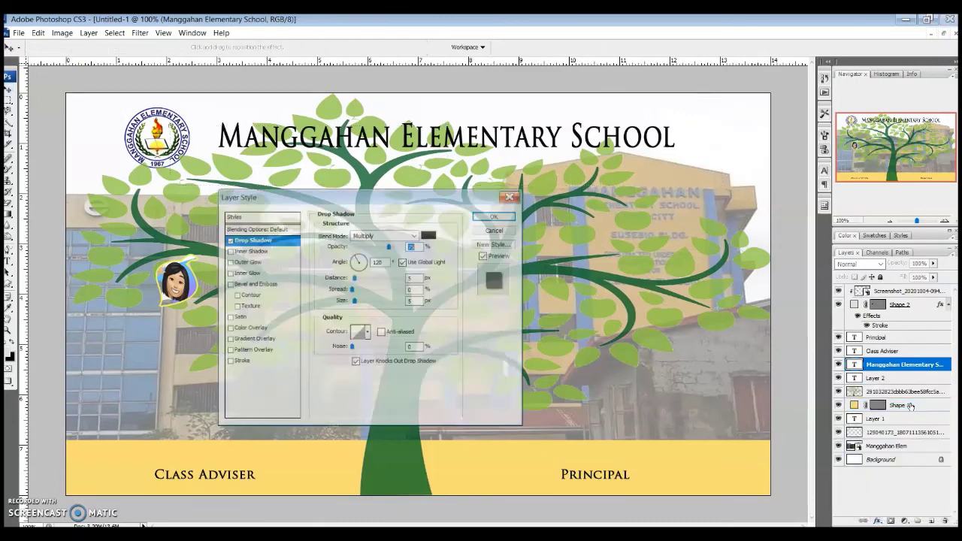
left_click(228, 239)
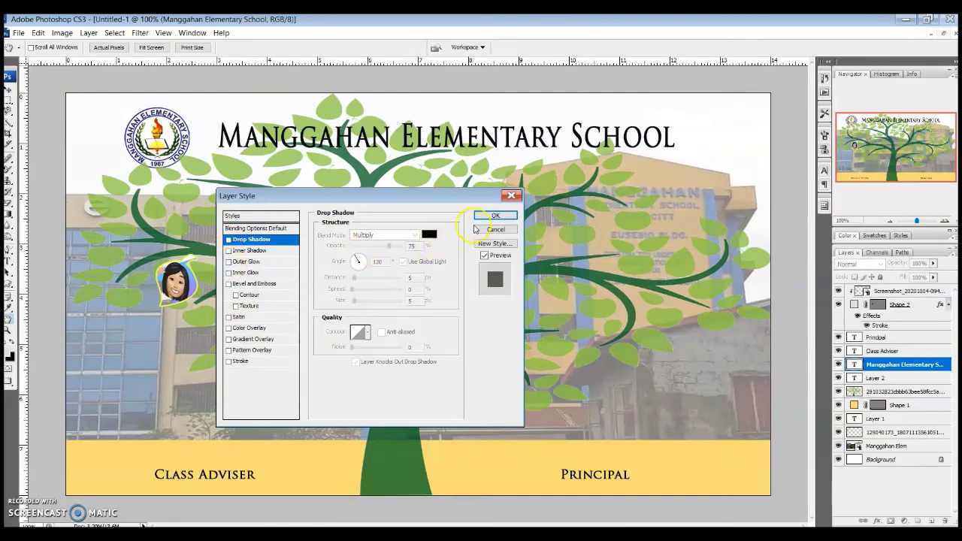
left_click(496, 229)
left_click(876, 520)
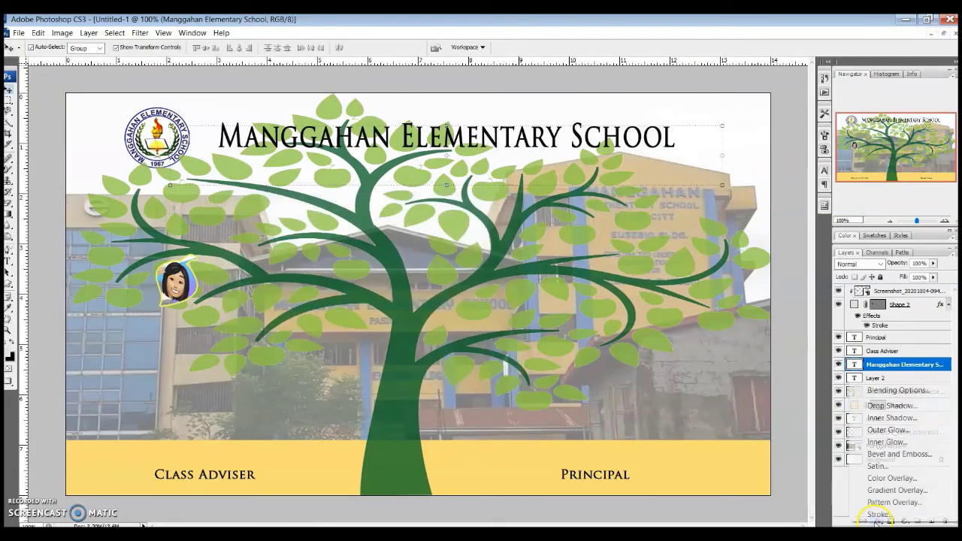
left_click(898, 454)
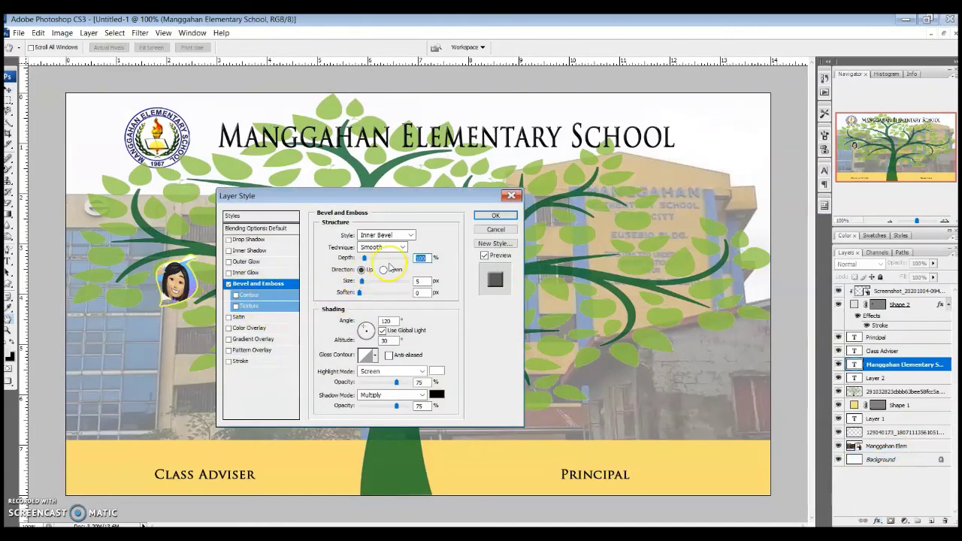
left_click(402, 248)
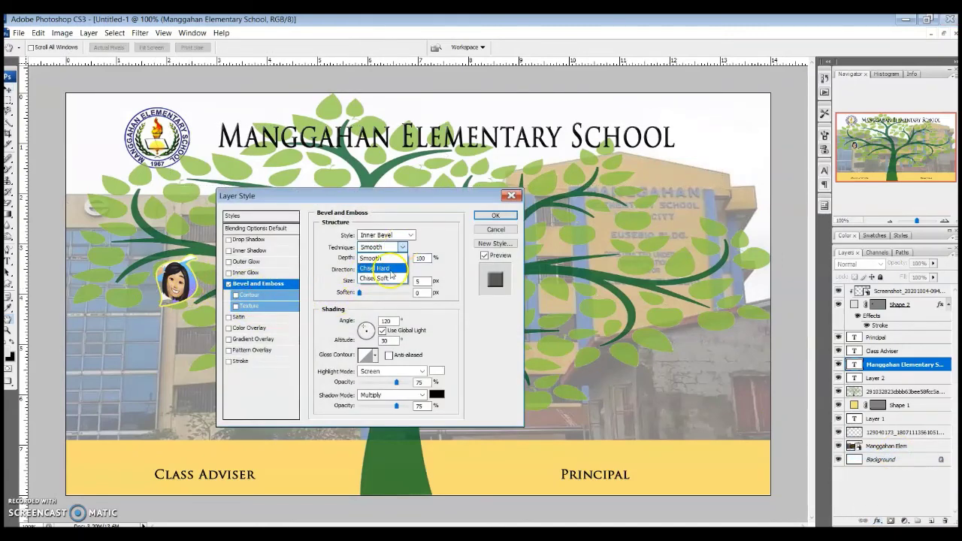
left_click(403, 247)
left_click(410, 236)
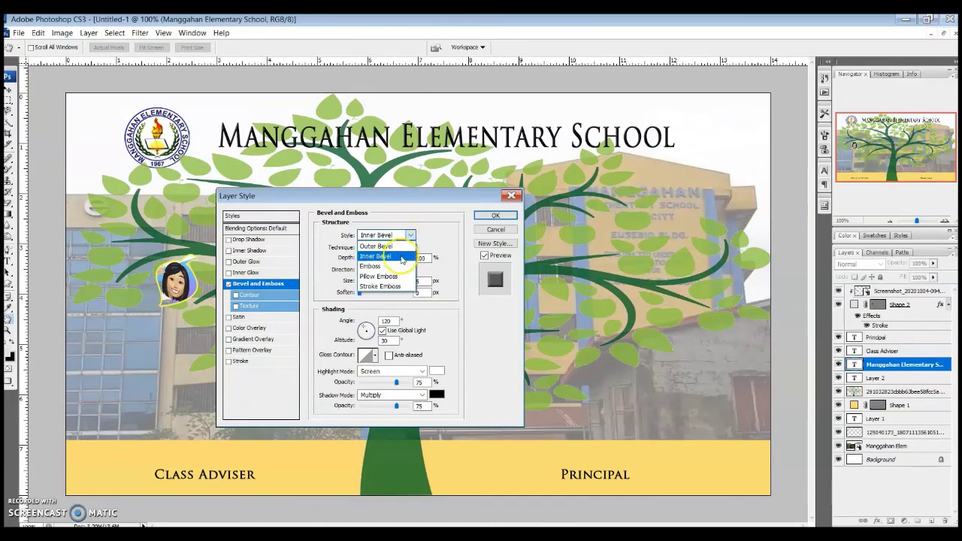
left_click(404, 246)
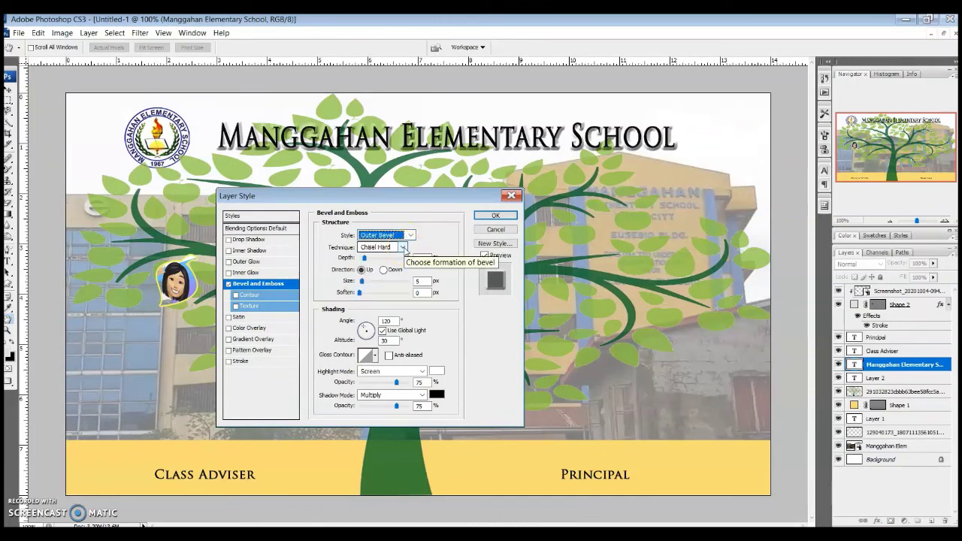
left_click(483, 231)
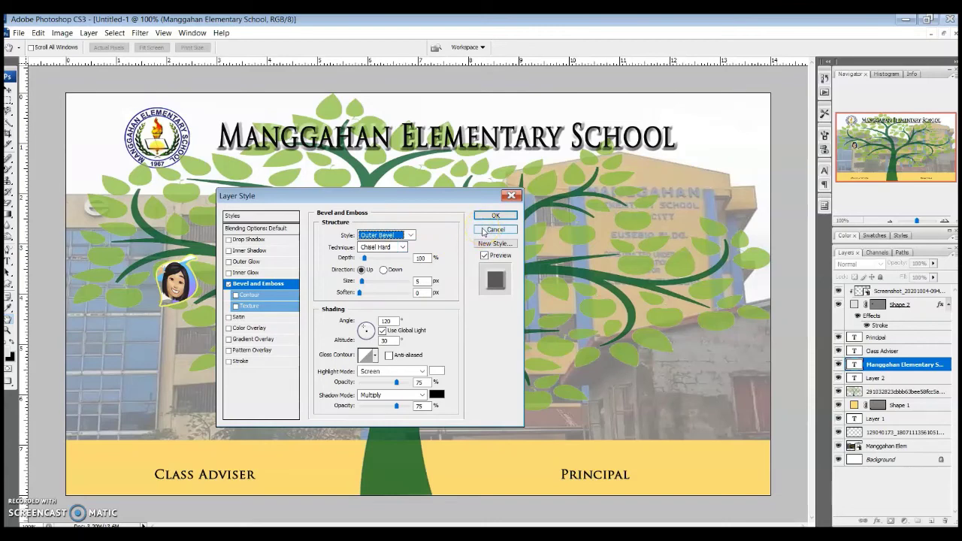
left_click(494, 229)
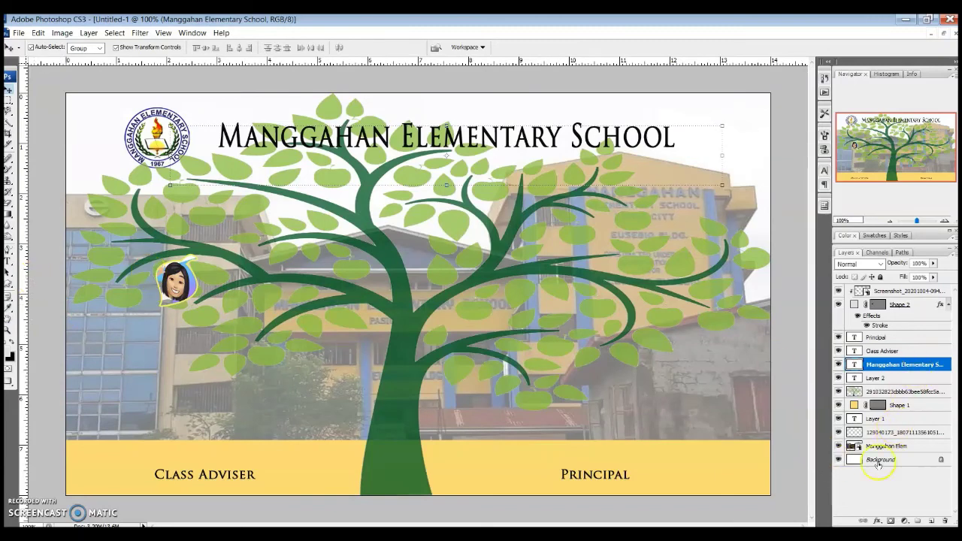
Add a pale lavender Stroke effect to the school title.
left_click(878, 518)
left_click(879, 513)
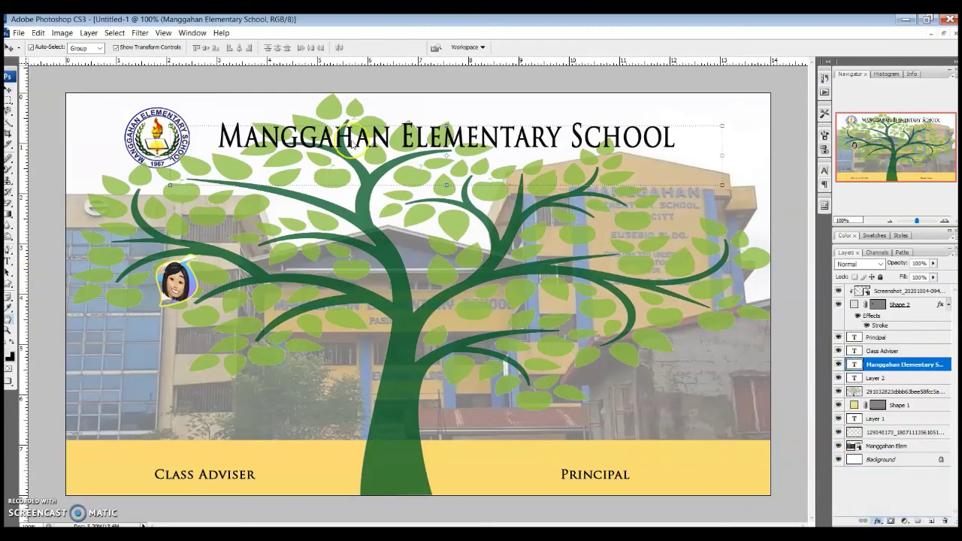
left_click(341, 301)
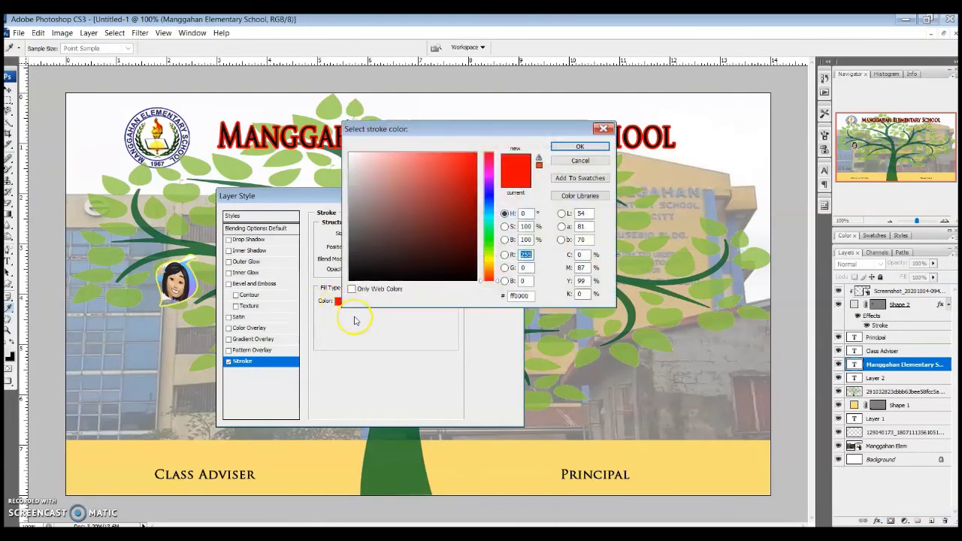
left_click(351, 154)
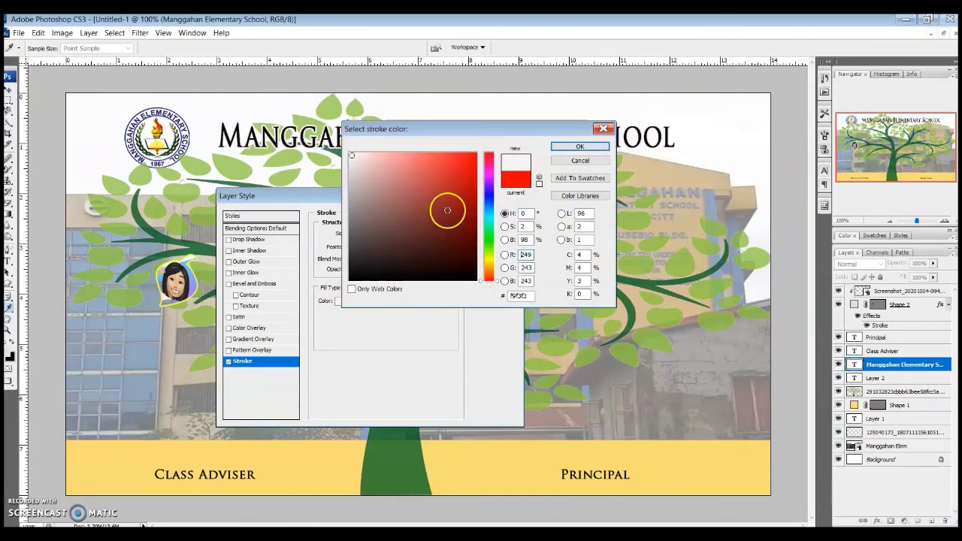
left_click(453, 154)
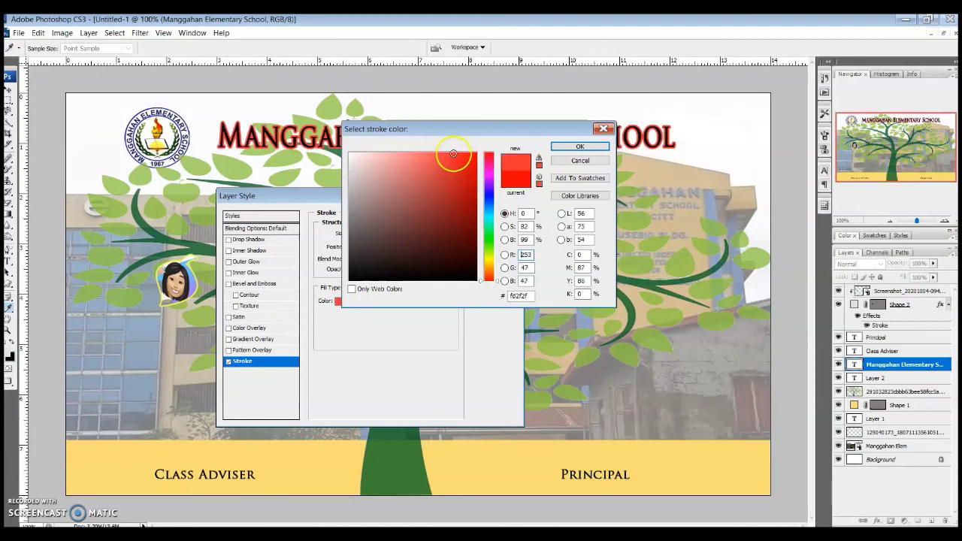
left_click(484, 194)
left_click_drag(357, 158, 380, 160)
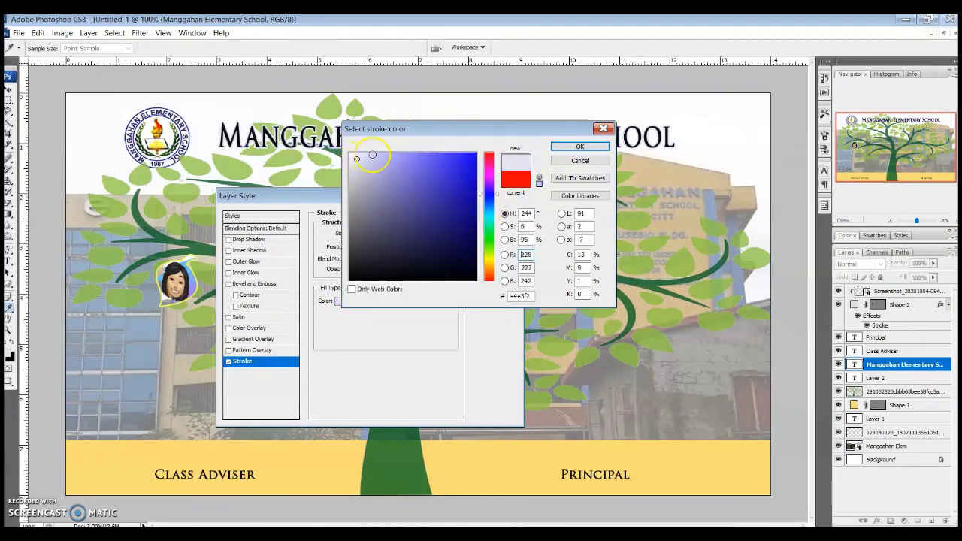
left_click(589, 148)
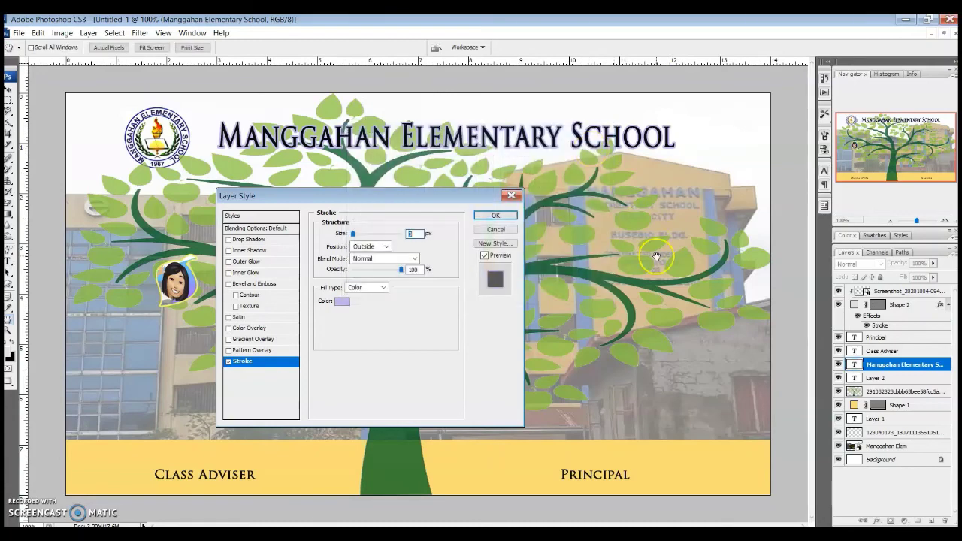
left_click(496, 217)
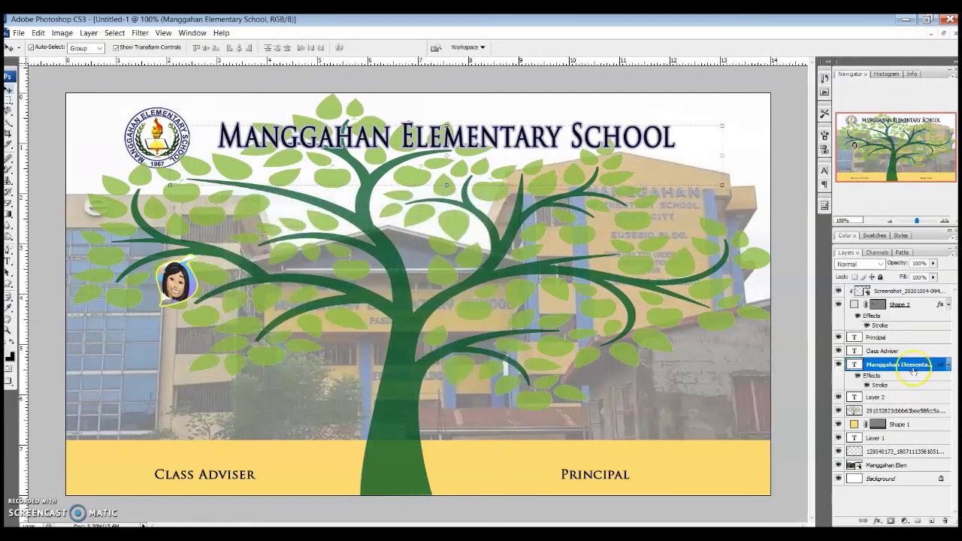
Hide the title's Stroke effect and collapse its effects list.
left_click(858, 376)
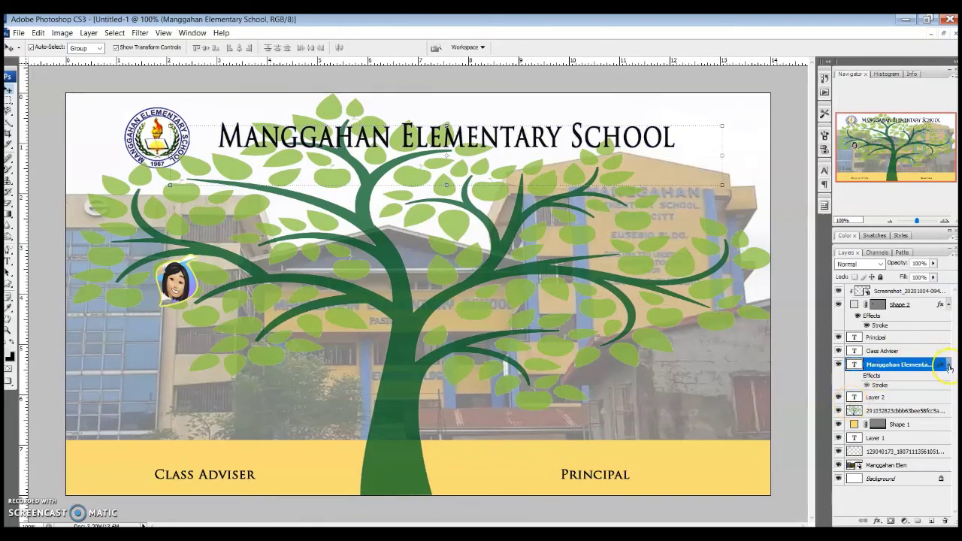
left_click(948, 365)
left_click(192, 284)
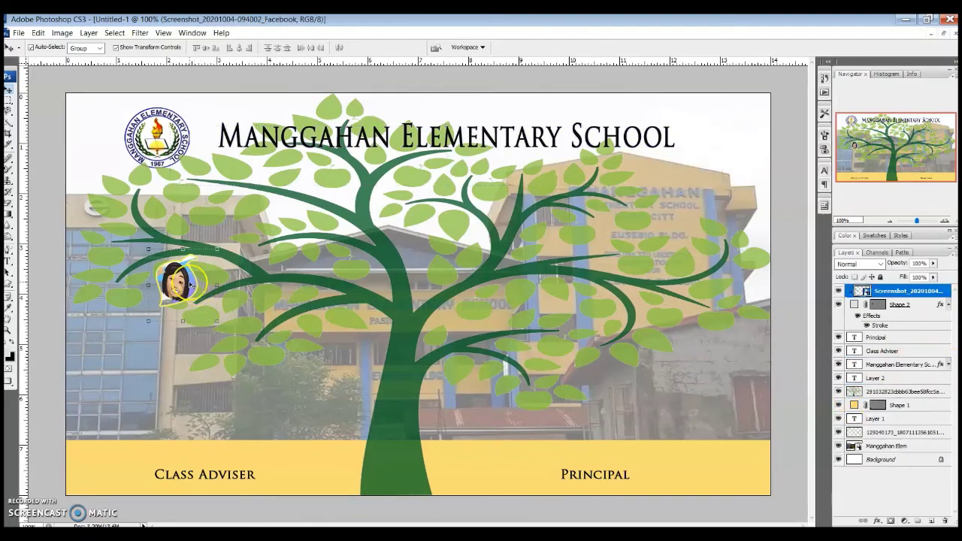
left_click(137, 271)
left_click(10, 107)
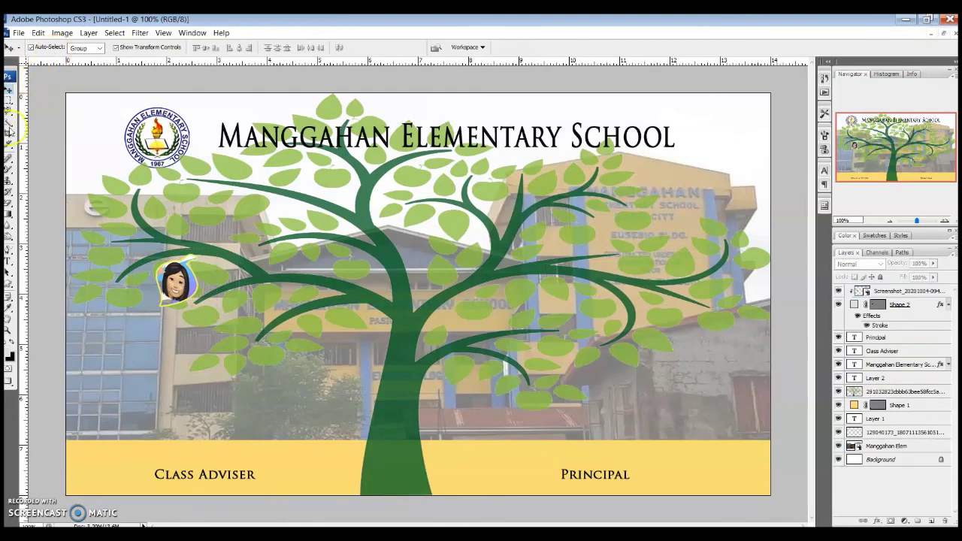
Draw a leaf shape below the avatar and rotate it to hang from the branch.
left_click(9, 285)
left_click_drag(231, 303, 264, 365)
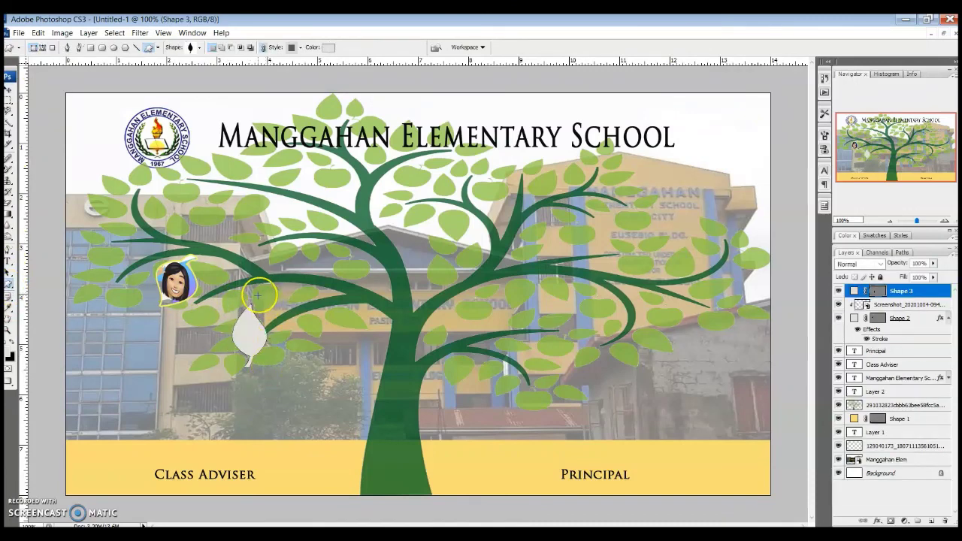
left_click(9, 88)
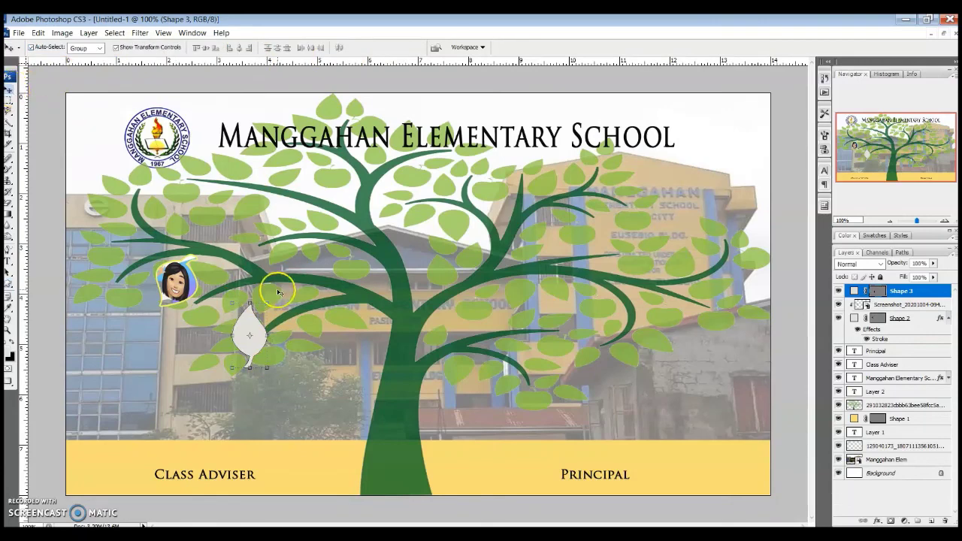
key("ctrl+t")
left_click_drag(268, 294, 246, 333)
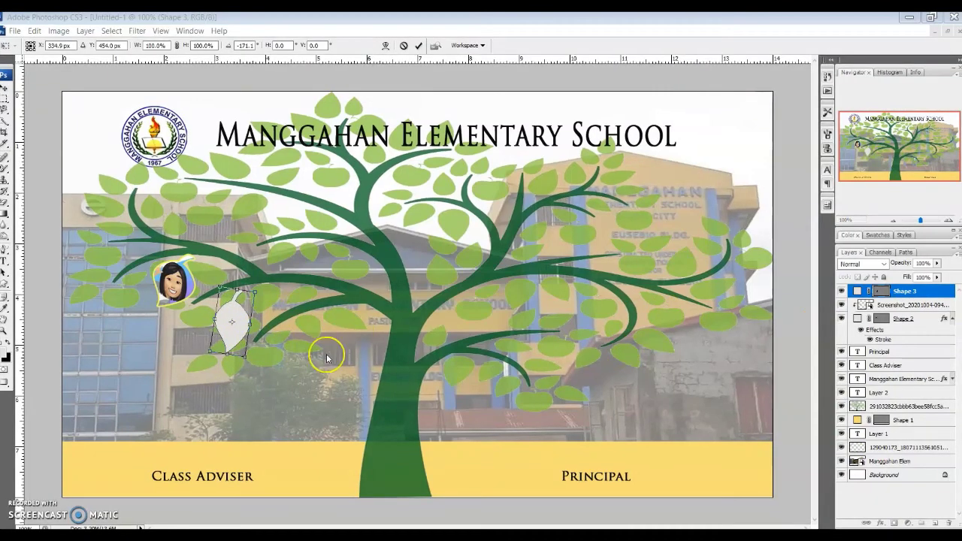
key("Return")
Duplicate the leaf and place a copy along the lower left branch.
right_click(900, 291)
key("Escape")
key("ctrl+j")
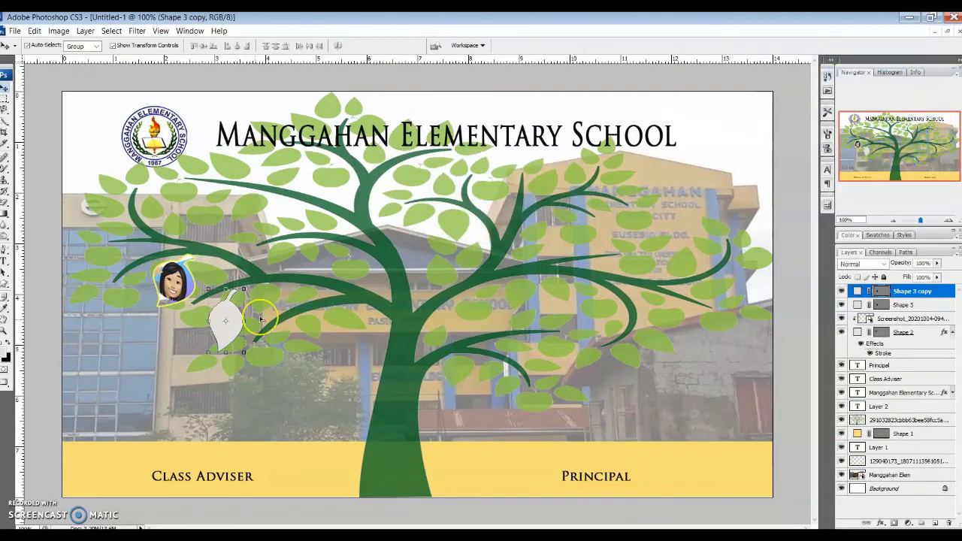
left_click_drag(226, 321, 594, 403)
key("ctrl+j")
right_click(910, 290)
left_click(872, 73)
left_click(564, 176)
Make more leaf copies, placing one near the tree's left edge.
right_click(909, 291)
left_click(871, 73)
left_click(565, 176)
right_click(909, 291)
left_click(871, 75)
left_click(565, 176)
right_click(909, 291)
left_click(872, 75)
left_click(564, 176)
Duplicate further leaves and position copies on the lower right branch.
right_click(910, 291)
left_click(871, 73)
left_click(564, 175)
right_click(909, 291)
left_click(872, 73)
left_click(565, 175)
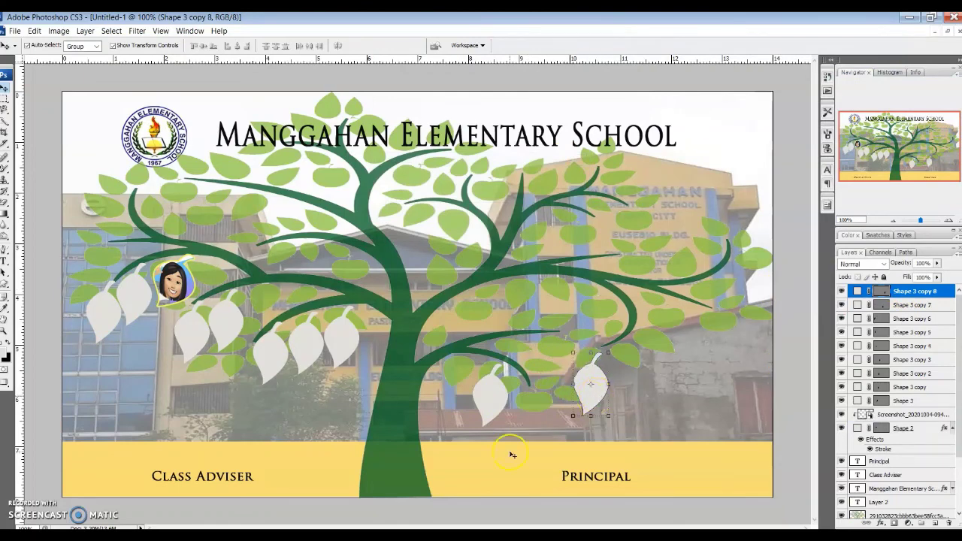
left_click(513, 451)
left_click(436, 414)
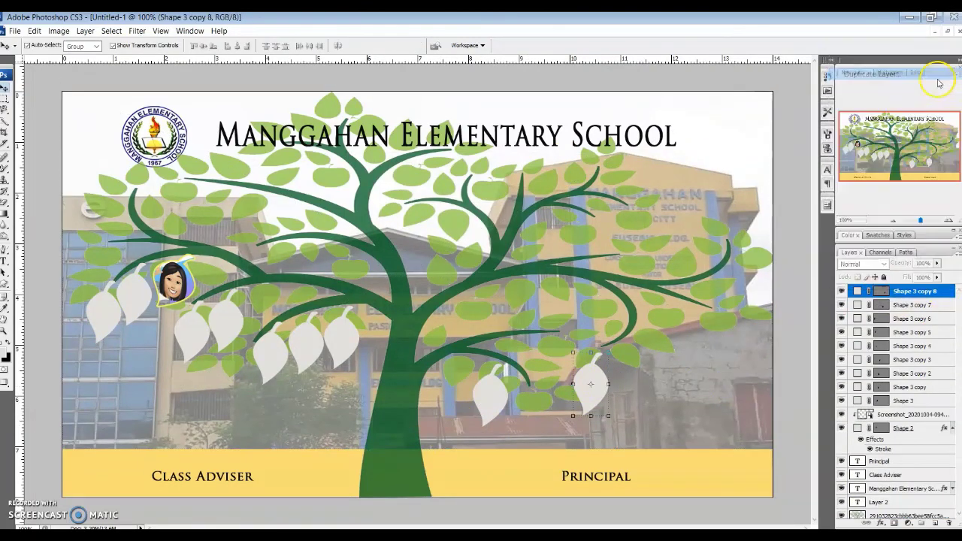
Add more leaf copies and move them onto the right branch.
right_click(909, 291)
left_click(872, 73)
left_click(564, 176)
left_click_drag(556, 369, 611, 226)
key("Return")
right_click(909, 291)
left_click(872, 73)
left_click(564, 175)
right_click(909, 290)
left_click(872, 79)
left_click(565, 176)
Keep duplicating leaves to fill the right-side branches.
right_click(909, 291)
left_click(871, 73)
left_click(565, 176)
right_click(909, 291)
left_click(872, 72)
left_click(564, 175)
right_click(909, 291)
left_click(872, 73)
left_click(564, 176)
key("ctrl+t")
key("Return")
Place the final leaf copies high on the right branch, nudging the last one up.
right_click(909, 291)
left_click(871, 72)
left_click(564, 176)
right_click(909, 291)
left_click(872, 73)
left_click(564, 175)
left_click(180, 280)
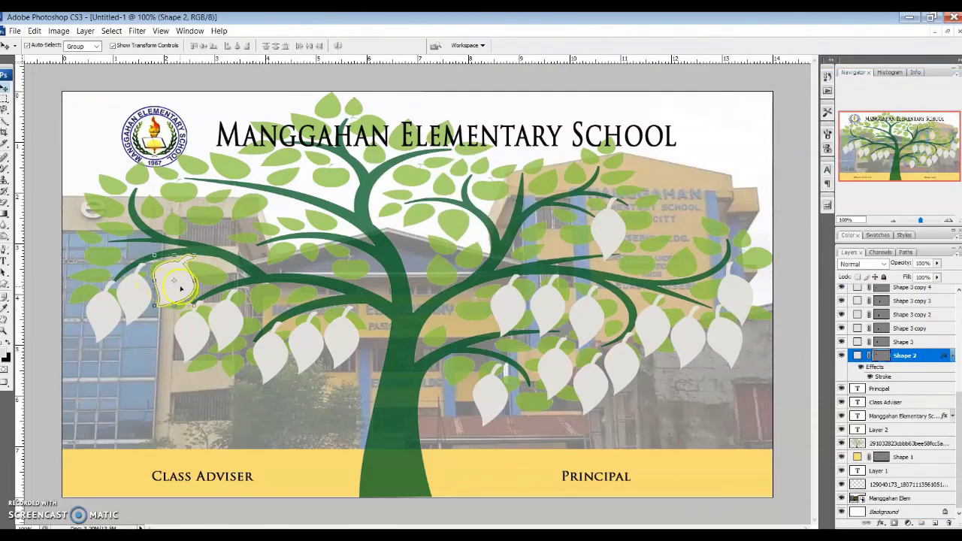